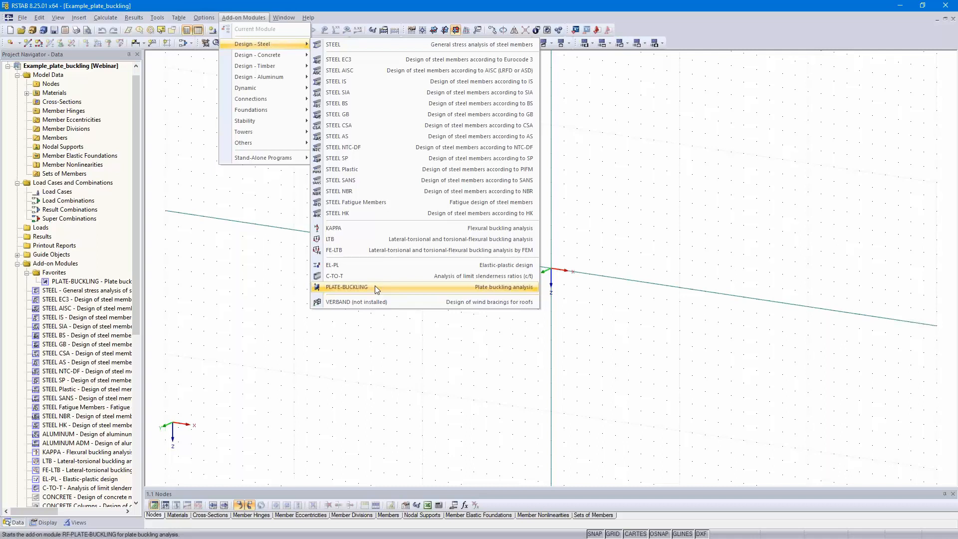
- Start the PLATE-BUCKLING add-on module for EN 1993-1-5 with the CEN annex and Steel S 355 as the material
{"action": "left_click", "coordinate": [375, 287]}
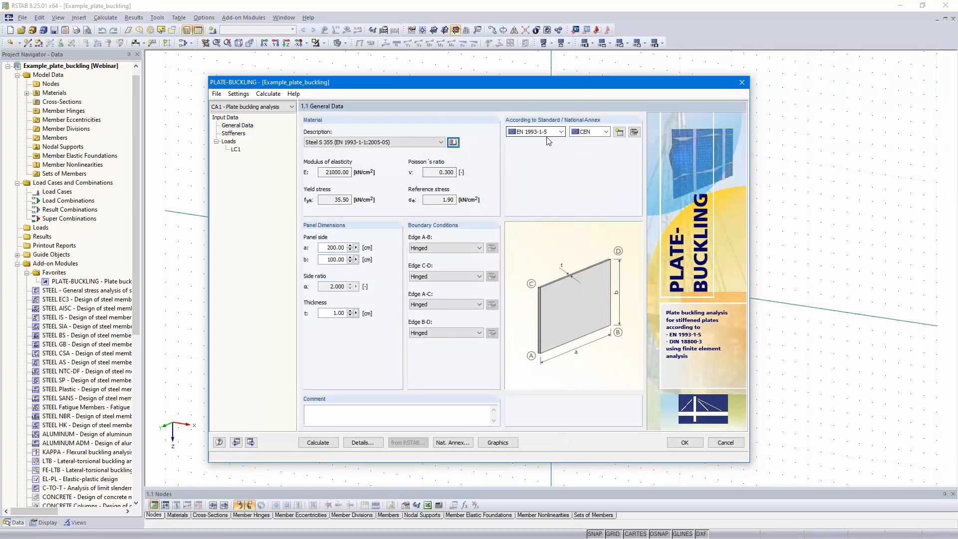
{"action": "left_click", "coordinate": [604, 131]}
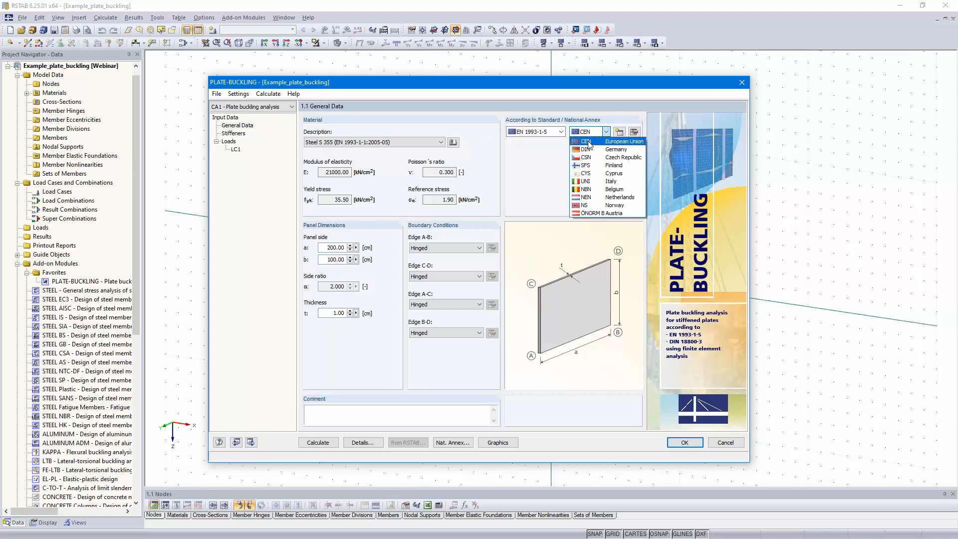
{"action": "left_click", "coordinate": [587, 143]}
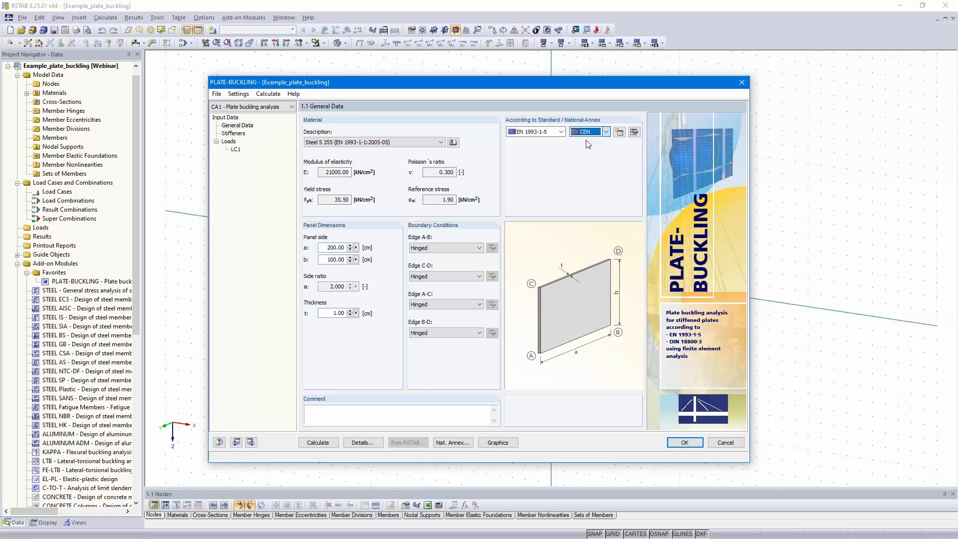
{"action": "left_click", "coordinate": [366, 143]}
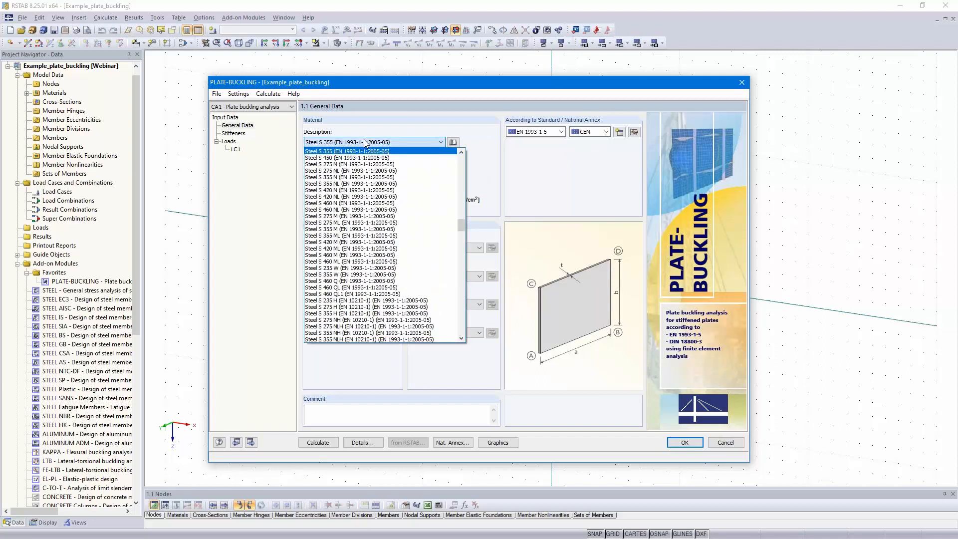
{"action": "left_click", "coordinate": [365, 143]}
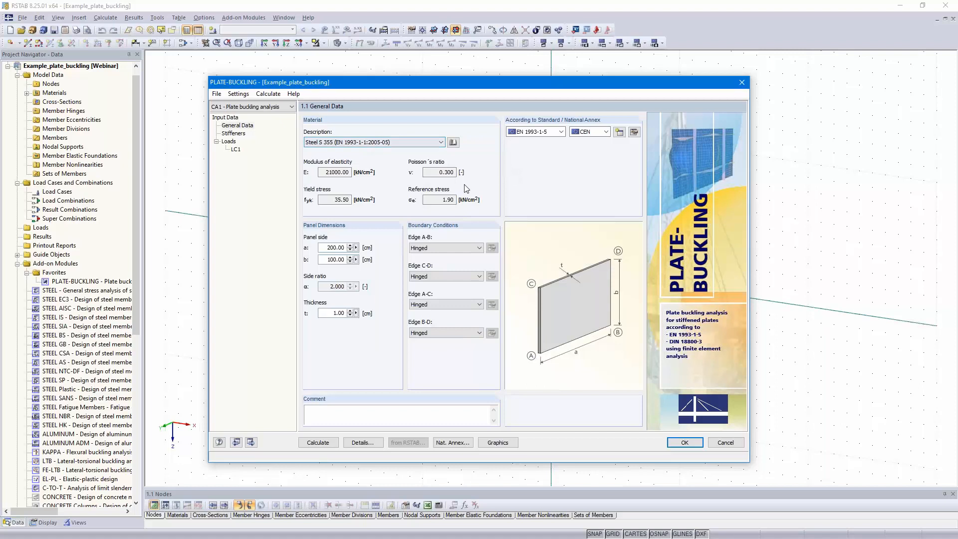
- Set the panel side lengths to a = 500 cm and b = 175 cm and the plate thickness to 1.4 cm
{"action": "double_click", "coordinate": [333, 246]}
{"action": "type", "text": "500"}
{"action": "key", "text": "Tab"}
{"action": "type", "text": "175"}
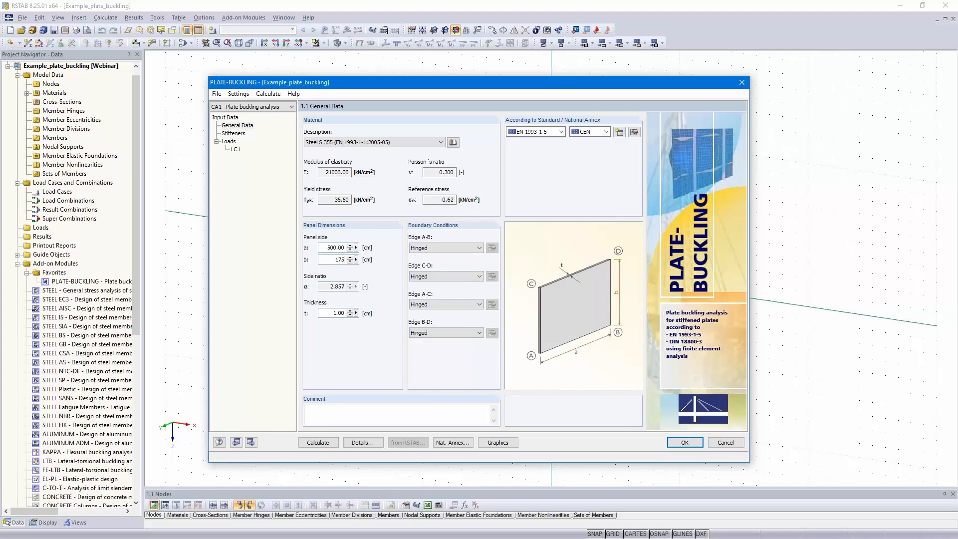
{"action": "double_click", "coordinate": [330, 313]}
{"action": "type", "text": "1,4"}
{"action": "left_click", "coordinate": [328, 259]}
- Add a first longitudinal stiffener to the panel at position z = 72.5 cm
{"action": "left_click", "coordinate": [251, 442]}
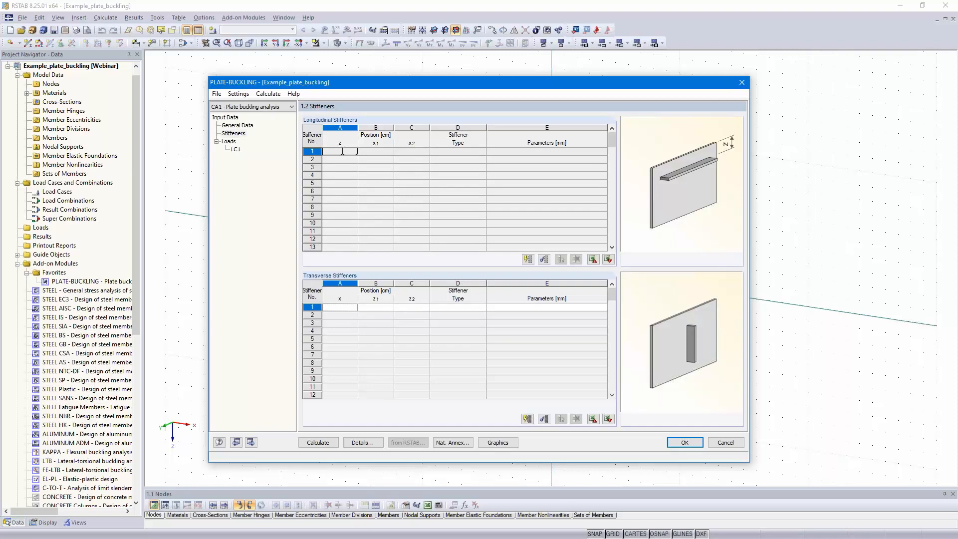
{"action": "type", "text": ".5"}
{"action": "left_click", "coordinate": [373, 153]}
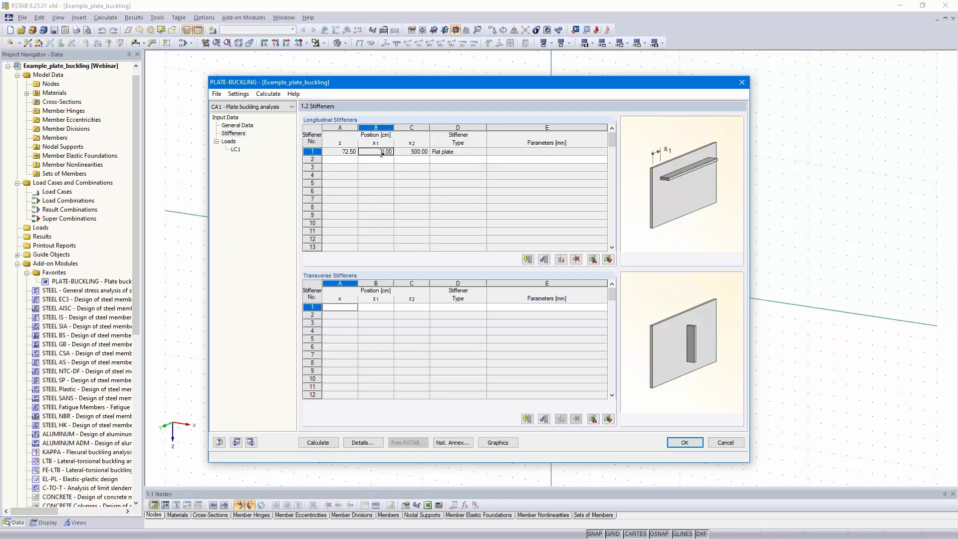
{"action": "left_click", "coordinate": [468, 155]}
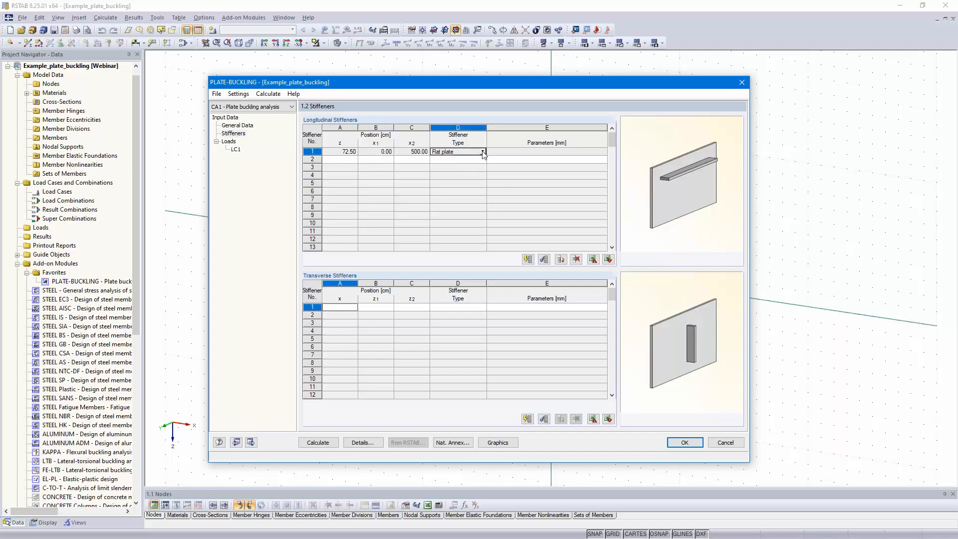
{"action": "left_click", "coordinate": [482, 152]}
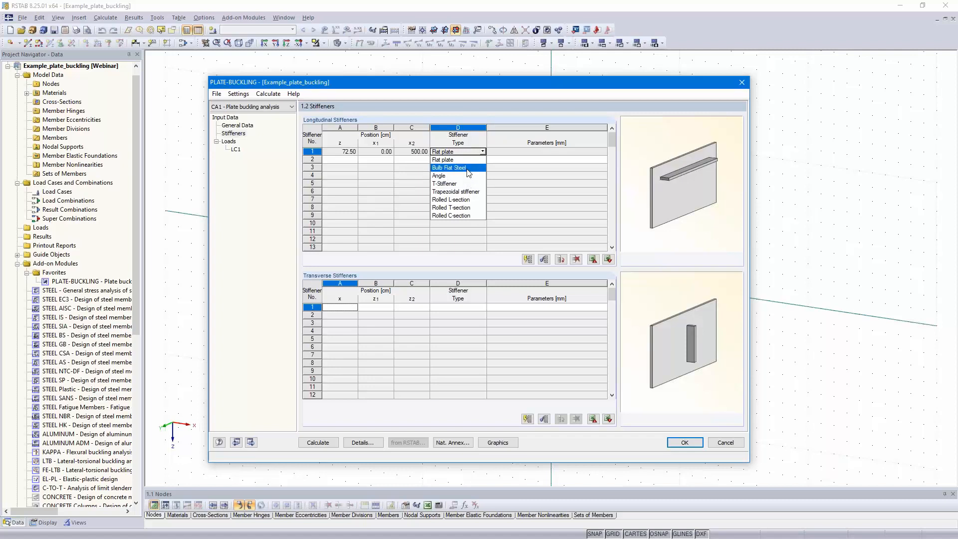
{"action": "left_click", "coordinate": [466, 161]}
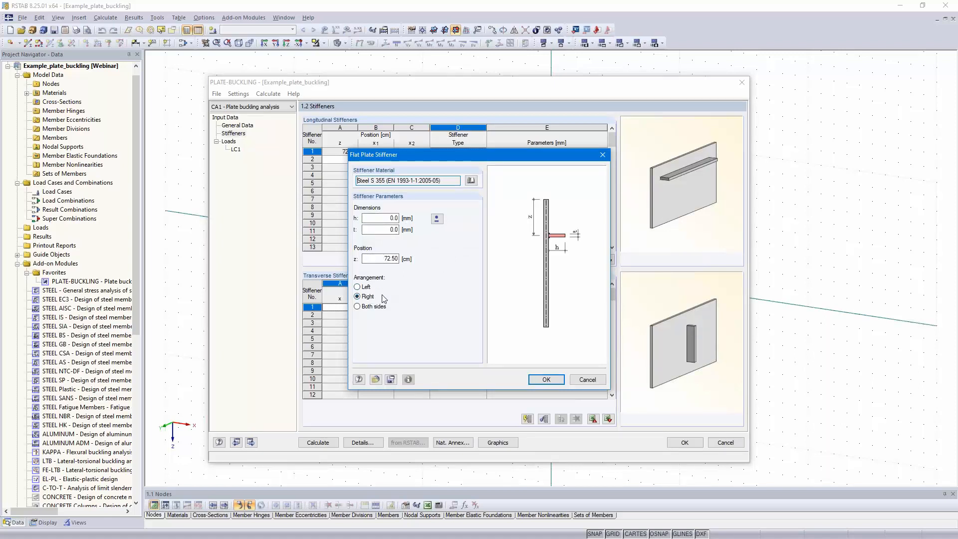
{"action": "left_click", "coordinate": [580, 379]}
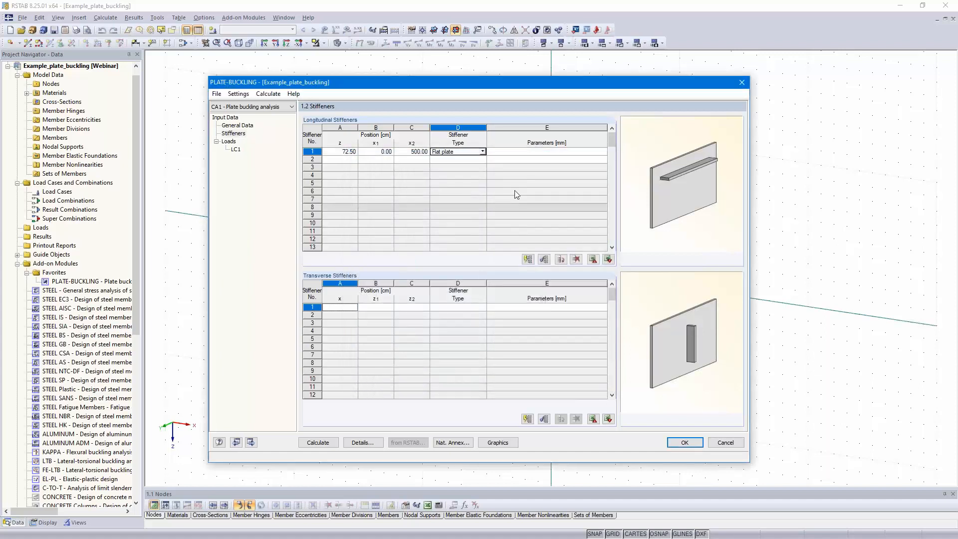
- Define longitudinal stiffener 1 as a trapezoidal stiffener with h = 300, d = 150, b = 200 and t = 6 mm, arranged on the right
{"action": "left_click", "coordinate": [483, 152]}
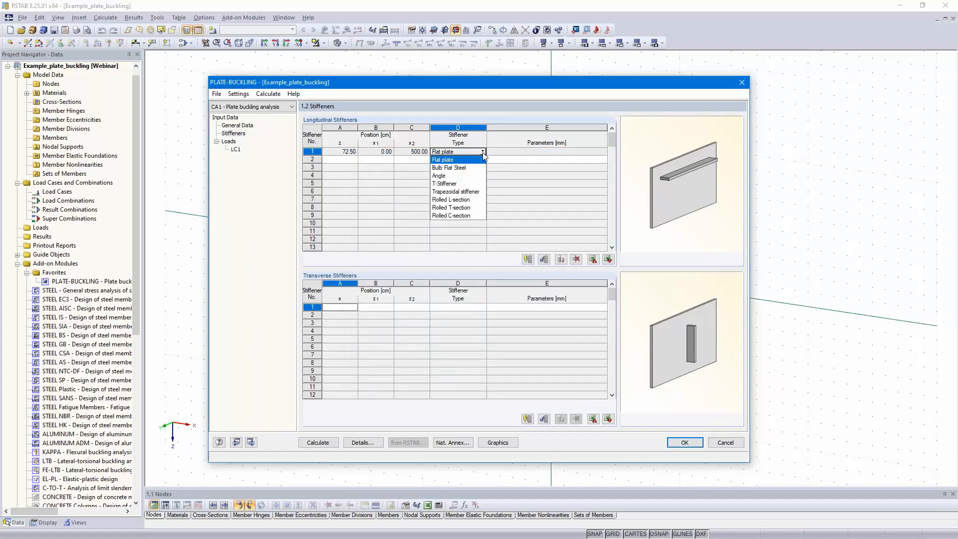
{"action": "left_click", "coordinate": [468, 192]}
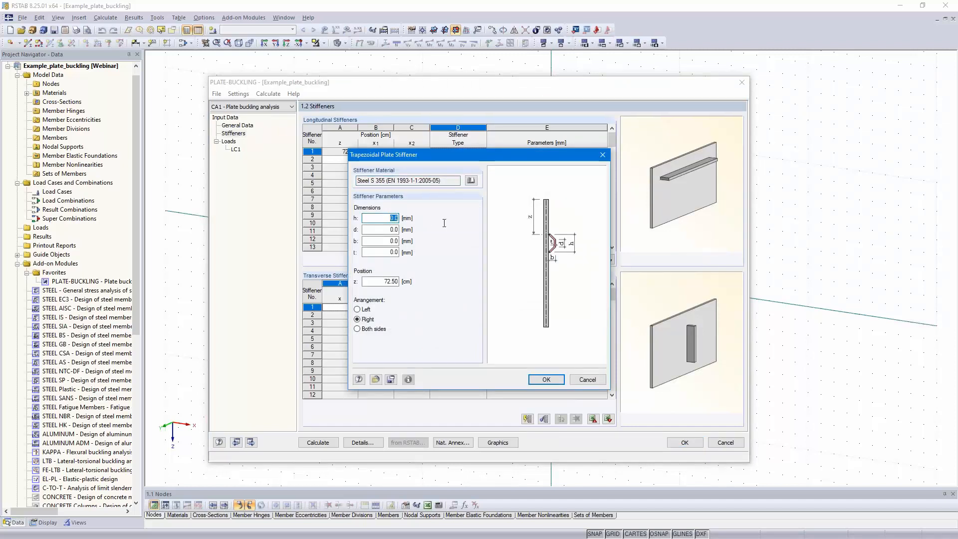
{"action": "type", "text": "300"}
{"action": "key", "text": "Tab"}
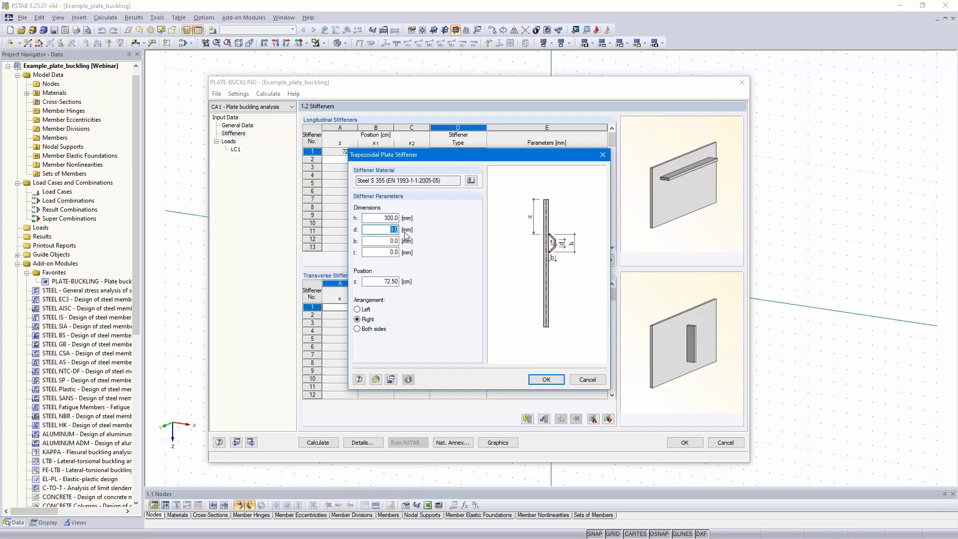
{"action": "type", "text": "150"}
{"action": "key", "text": "Tab"}
{"action": "type", "text": "200"}
{"action": "left_click", "coordinate": [381, 252]}
{"action": "type", "text": "6"}
{"action": "left_click", "coordinate": [379, 281]}
{"action": "left_click", "coordinate": [546, 379]}
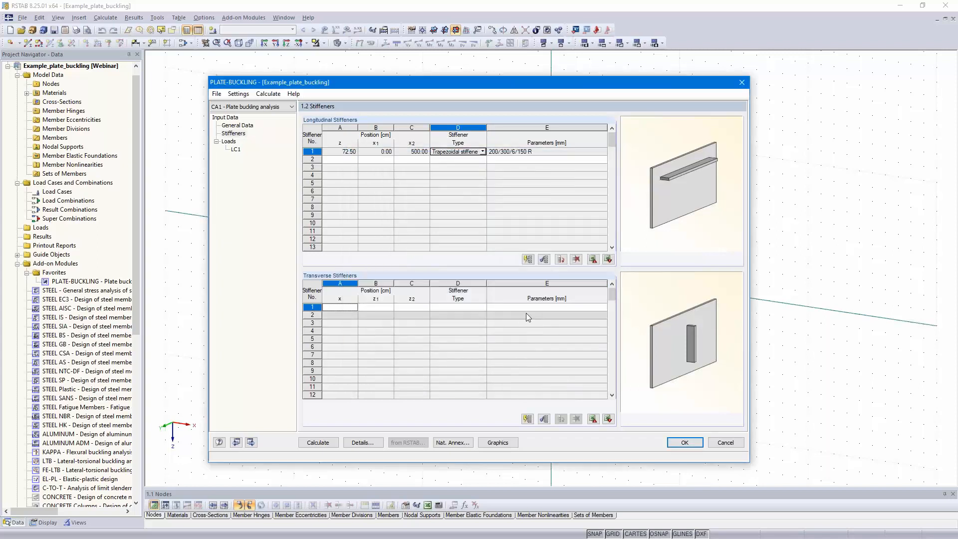
- Check the geometry of the stiffened panel in the graphics window
{"action": "left_click", "coordinate": [498, 443]}
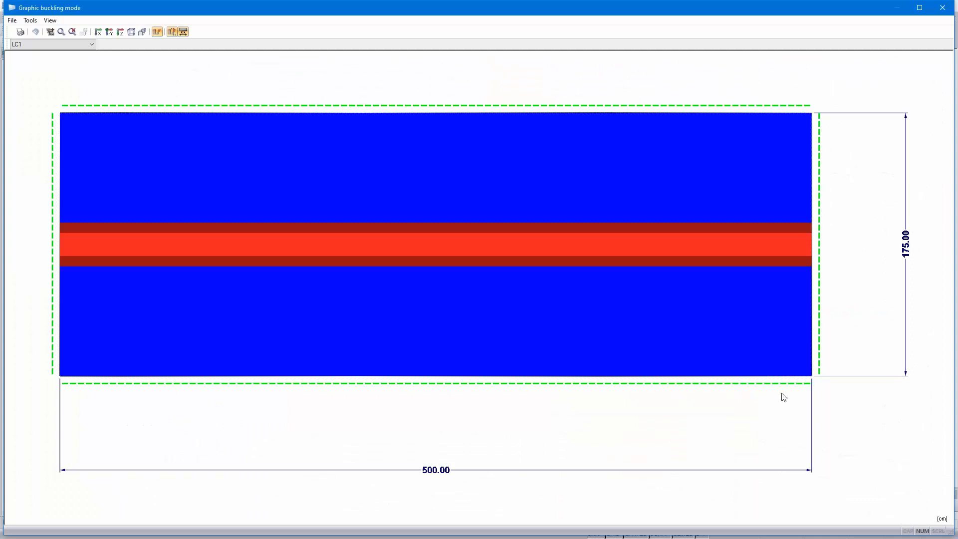
{"action": "middle_click_drag", "start_coordinate": [244, 346], "coordinate": [301, 339]}
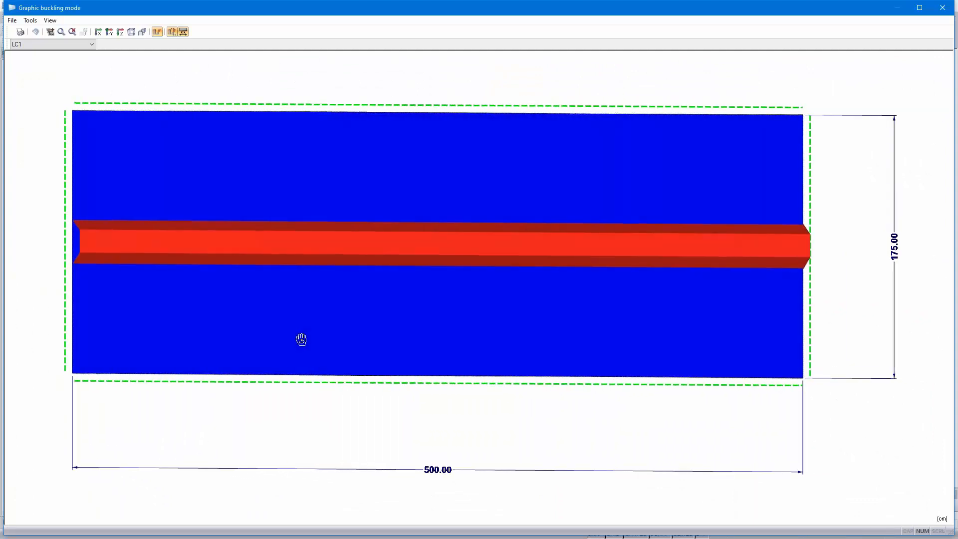
{"action": "left_click", "coordinate": [944, 8]}
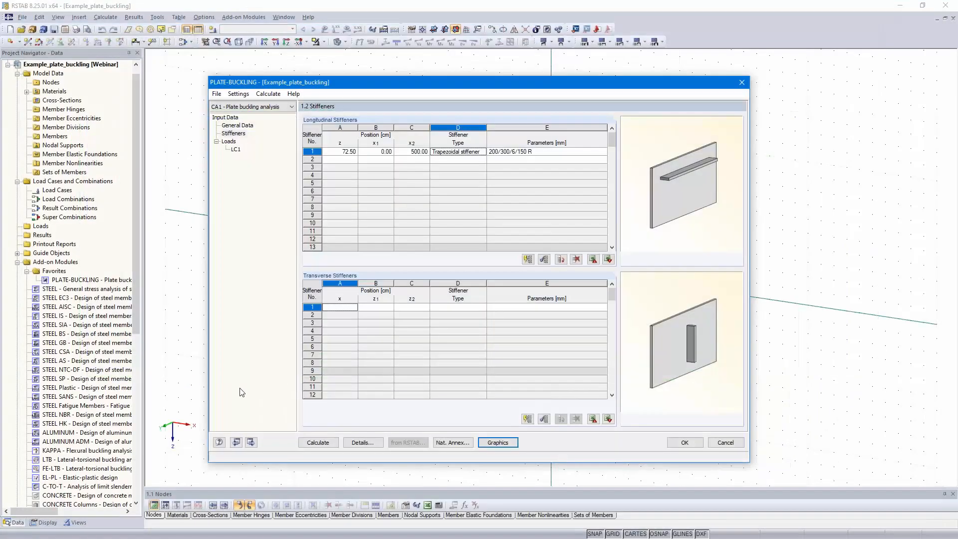
- Describe load case 1 as "Design loads"
{"action": "left_click", "coordinate": [251, 443]}
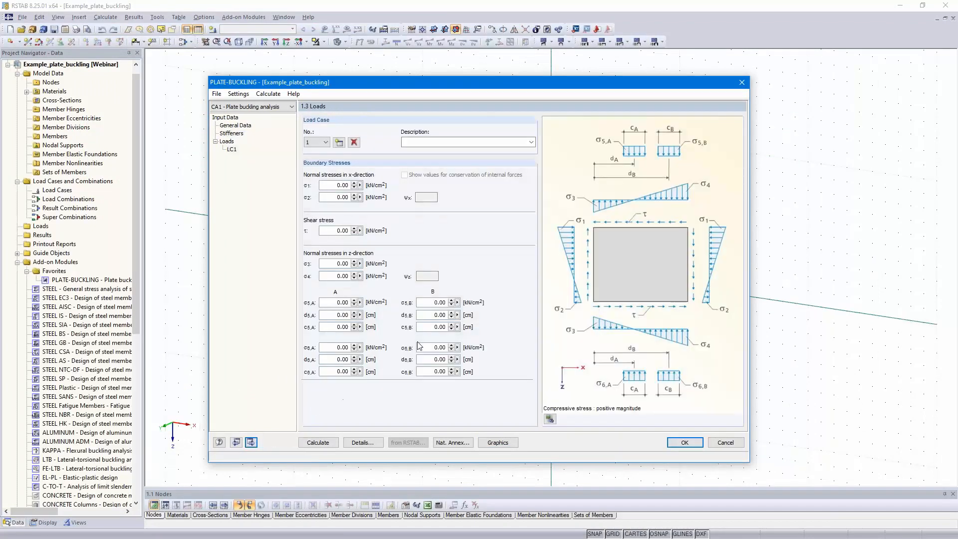
{"action": "left_click", "coordinate": [442, 142]}
{"action": "type", "text": "Design loads"}
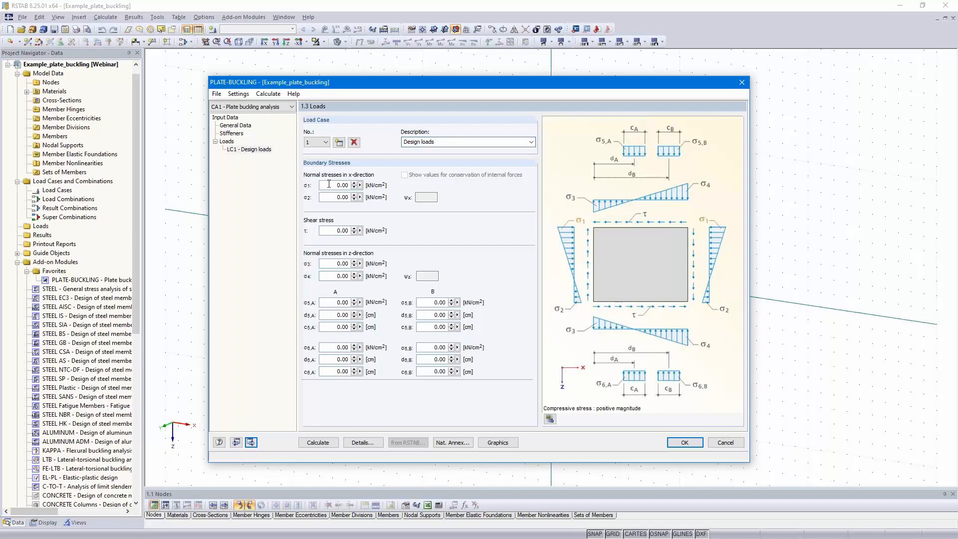
- Set the x-direction normal stresses σ1 and σ2 to 23 kN/cm² and the shear stress τ to 1 kN/cm²
{"action": "left_click_drag", "start_coordinate": [329, 185], "coordinate": [349, 184]}
{"action": "type", "text": "23"}
{"action": "key", "text": "Tab"}
{"action": "type", "text": "23"}
{"action": "left_click", "coordinate": [328, 184]}
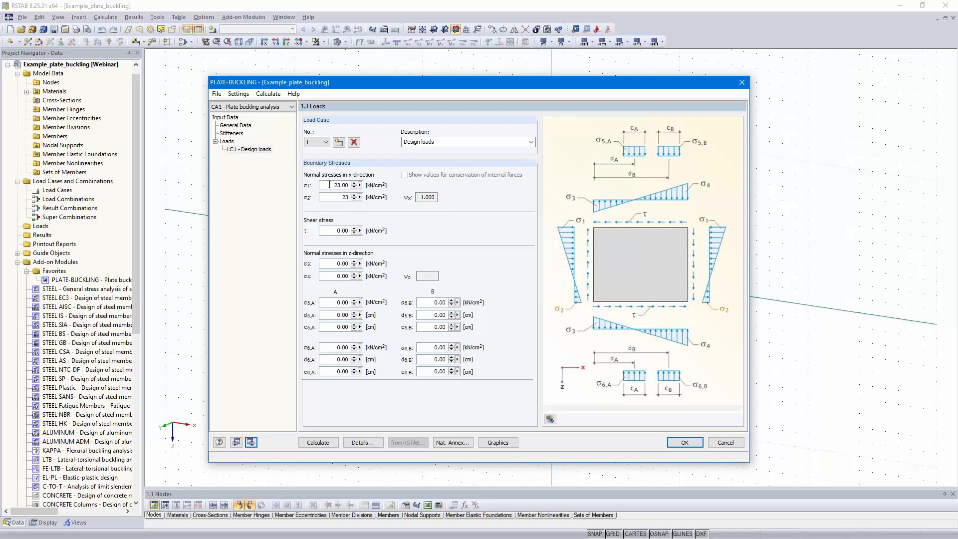
{"action": "double_click", "coordinate": [334, 230]}
{"action": "type", "text": "1"}
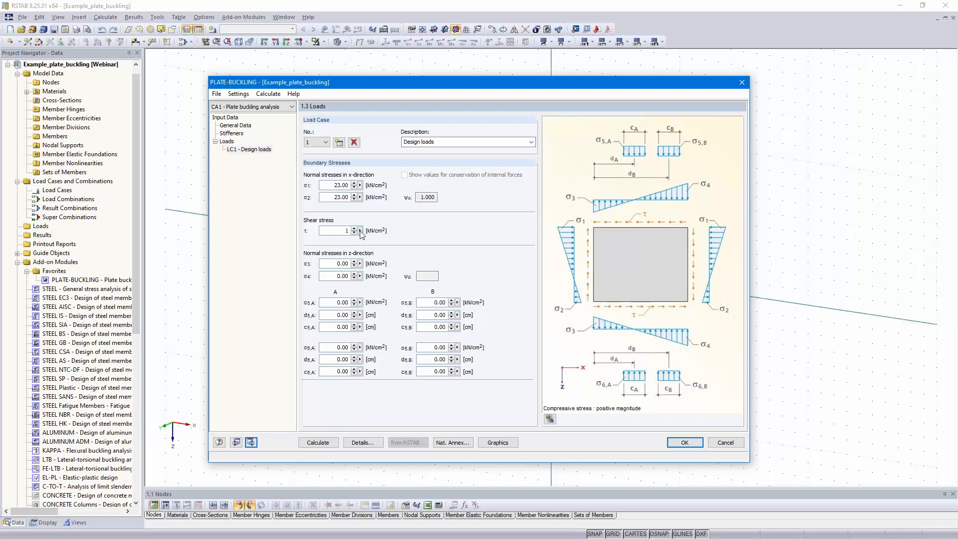
{"action": "left_click", "coordinate": [335, 197]}
- Switch the load illustration to the rendering and inspect the loaded panel there
{"action": "left_click", "coordinate": [549, 420]}
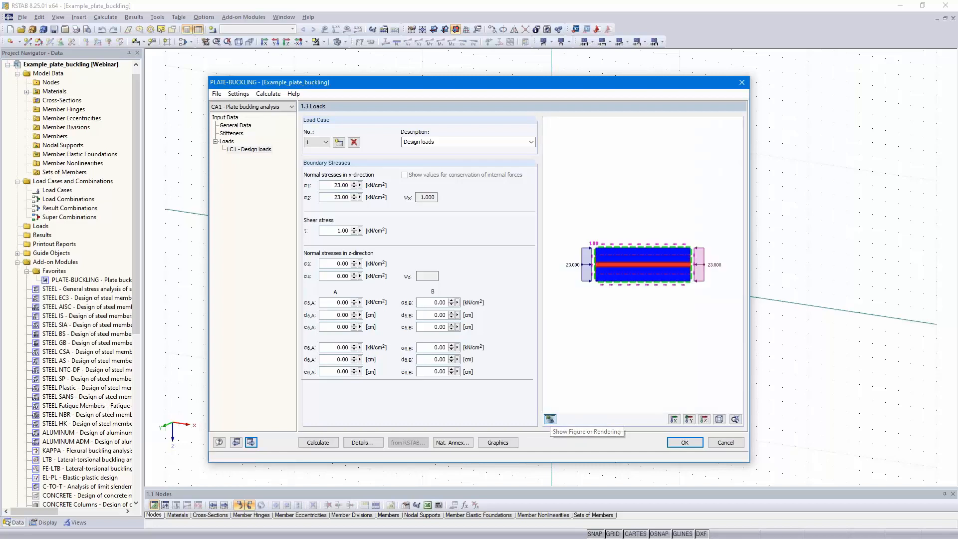
{"action": "scroll", "coordinate": [625, 303], "scroll_direction": "up", "scroll_amount": 2}
{"action": "middle_click_drag", "start_coordinate": [624, 303], "coordinate": [640, 328]}
{"action": "scroll", "coordinate": [626, 336], "scroll_direction": "down", "scroll_amount": 4}
- Examine the boundary stresses applied to the panel in the separate graphics window
{"action": "left_click", "coordinate": [496, 443]}
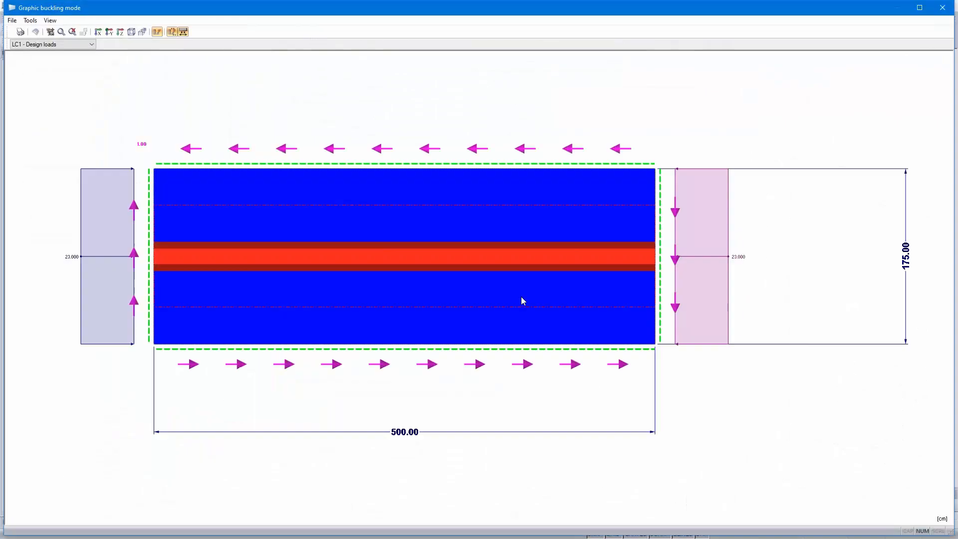
{"action": "middle_click_drag", "start_coordinate": [448, 380], "coordinate": [429, 419], "text": "ctrl"}
{"action": "scroll", "coordinate": [430, 419], "scroll_direction": "down", "scroll_amount": 1}
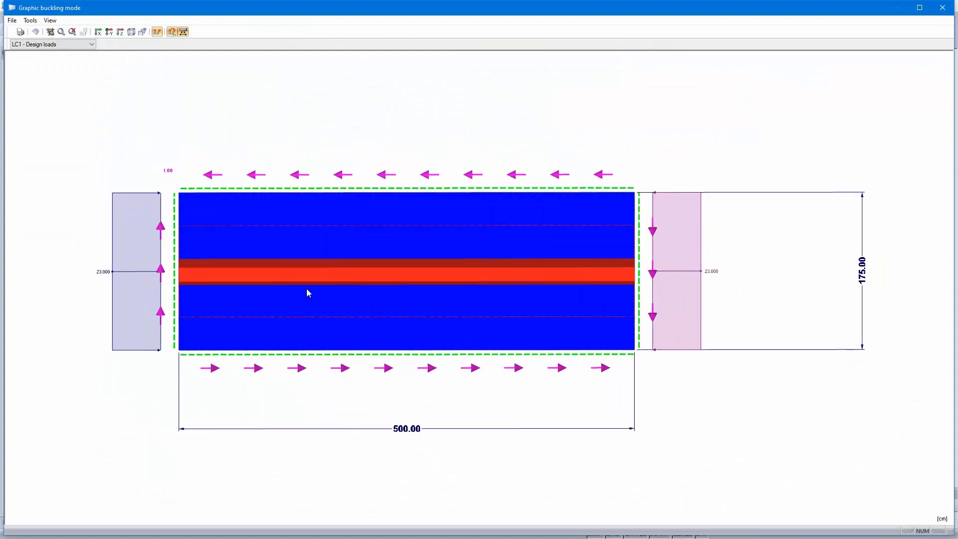
{"action": "left_click", "coordinate": [944, 7]}
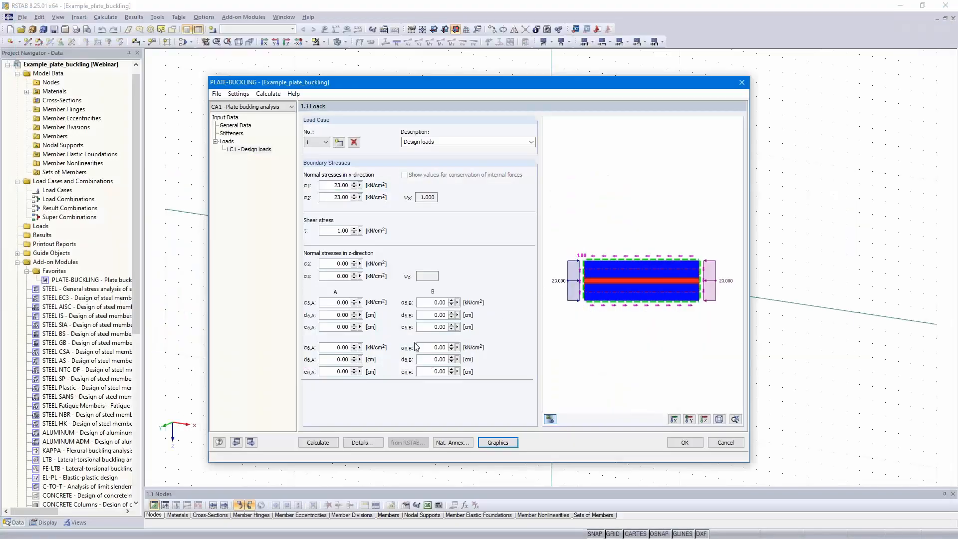
- Enable the assessment for all eigenvalues in the calculation details and set the number of buckling modes to 20
{"action": "left_click", "coordinate": [362, 442]}
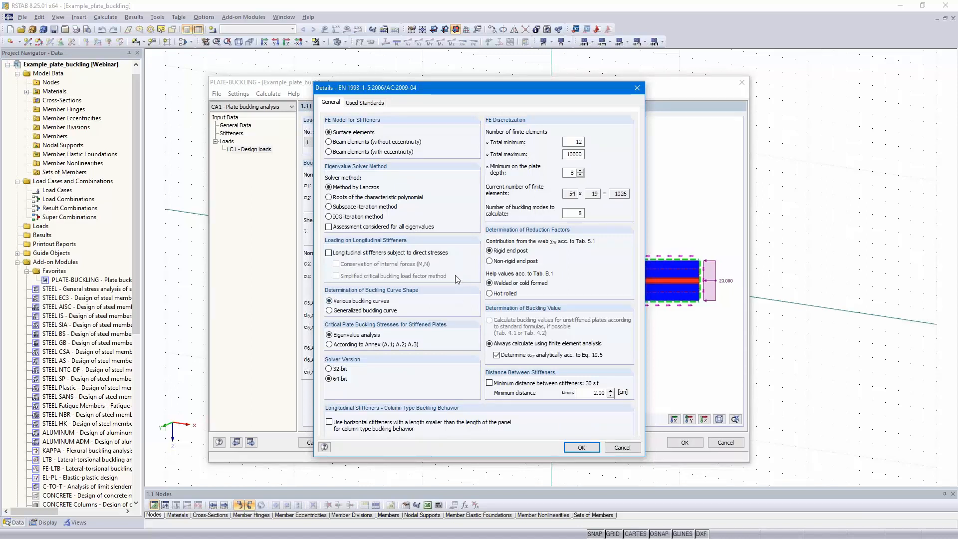
{"action": "left_click", "coordinate": [329, 227]}
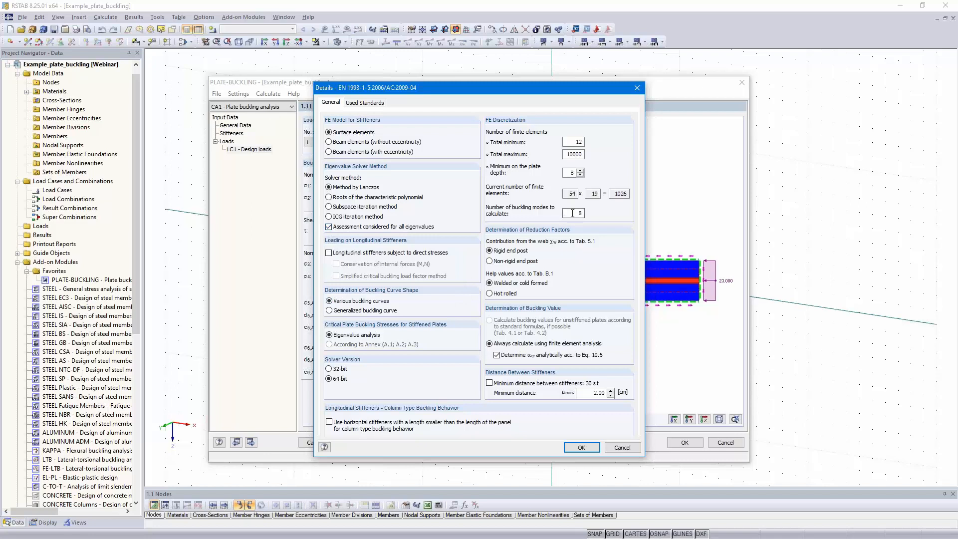
{"action": "double_click", "coordinate": [571, 212]}
{"action": "type", "text": "20"}
{"action": "left_click", "coordinate": [576, 447]}
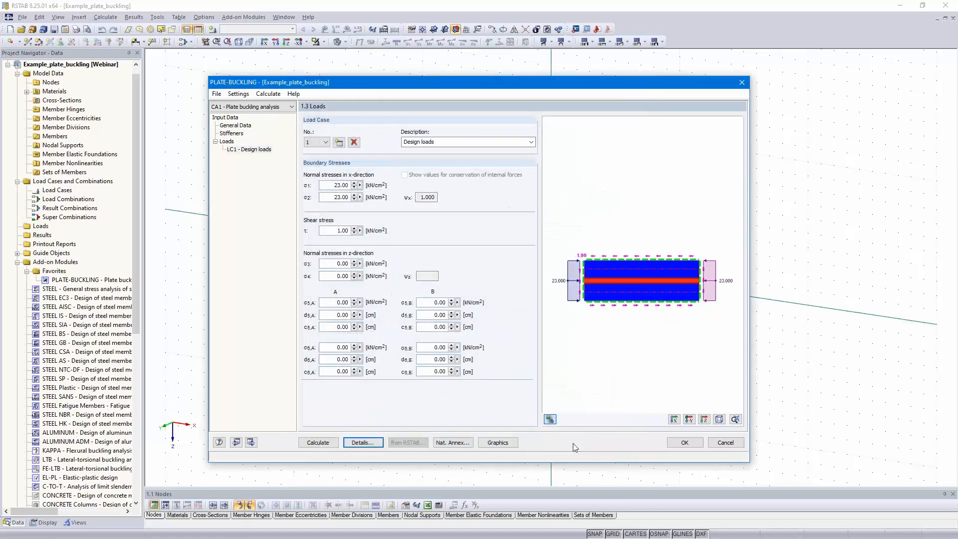
- Calculate the plate buckling analysis and inspect the governing mode shape in the results preview
{"action": "left_click", "coordinate": [319, 444]}
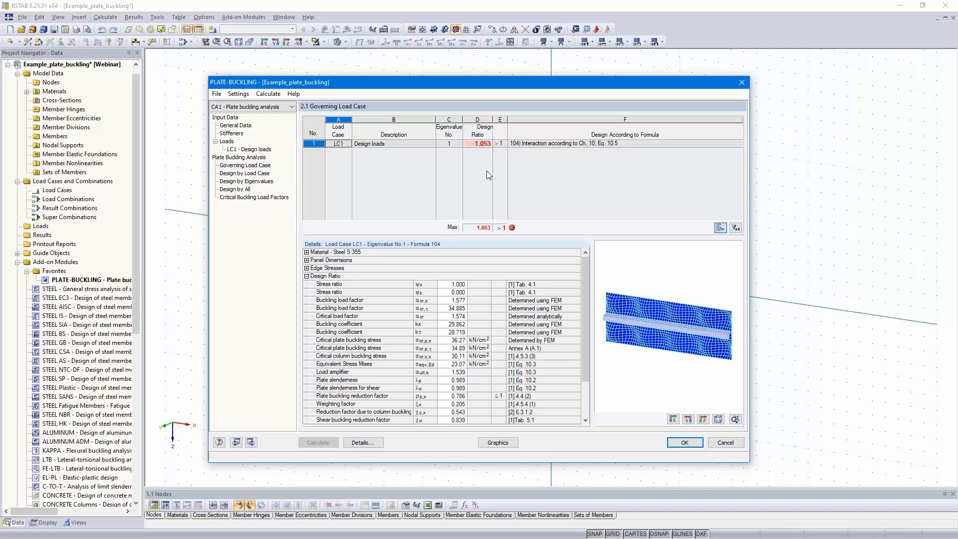
{"action": "middle_click_drag", "start_coordinate": [706, 340], "coordinate": [634, 305], "text": "ctrl"}
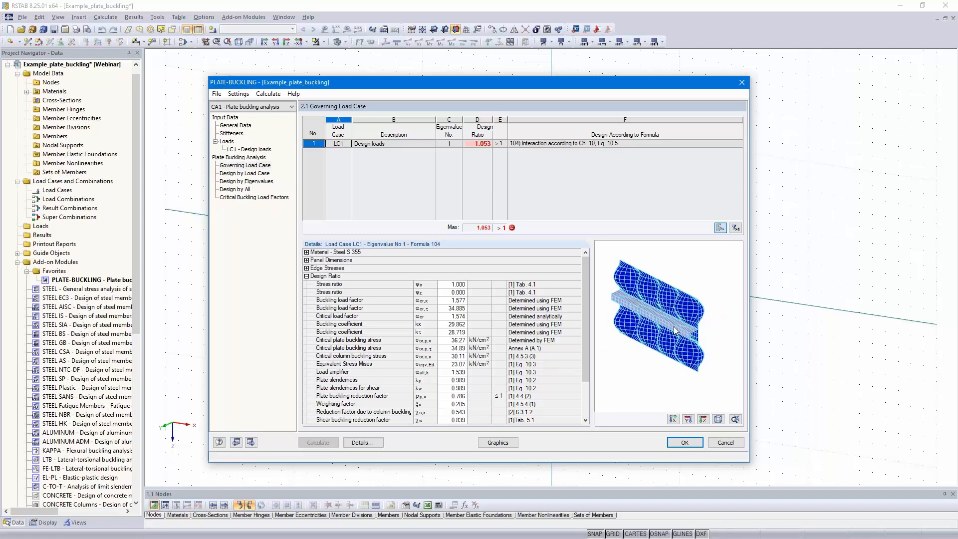
{"action": "middle_click_drag", "start_coordinate": [668, 344], "coordinate": [688, 359], "text": "ctrl"}
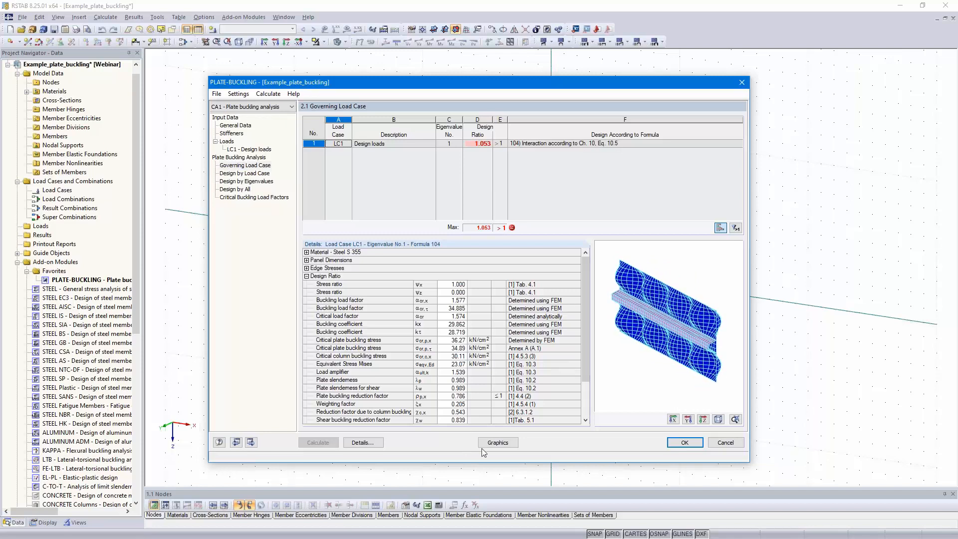
- Display the buckling mode for simultaneous occurrence in the graphics window and examine its shape in 3D
{"action": "left_click", "coordinate": [498, 443]}
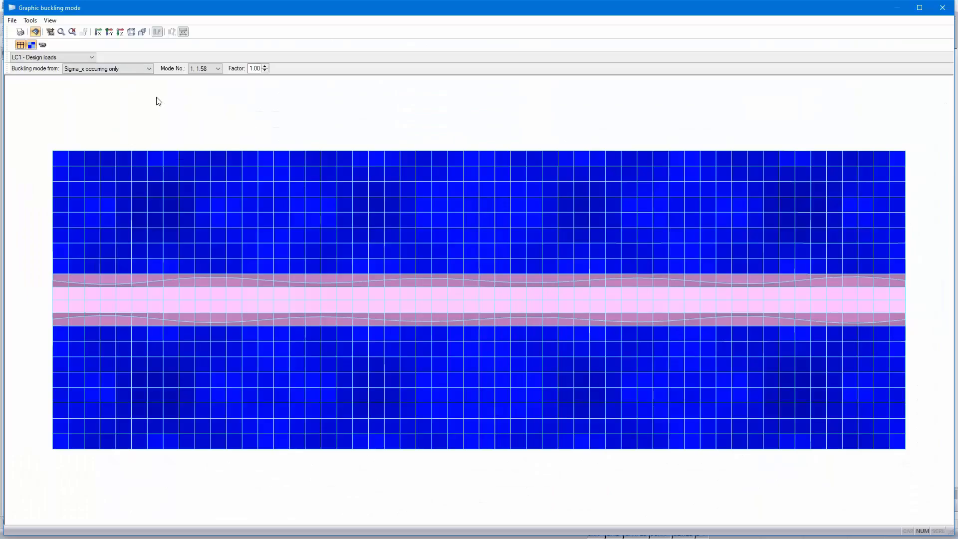
{"action": "left_click", "coordinate": [147, 69]}
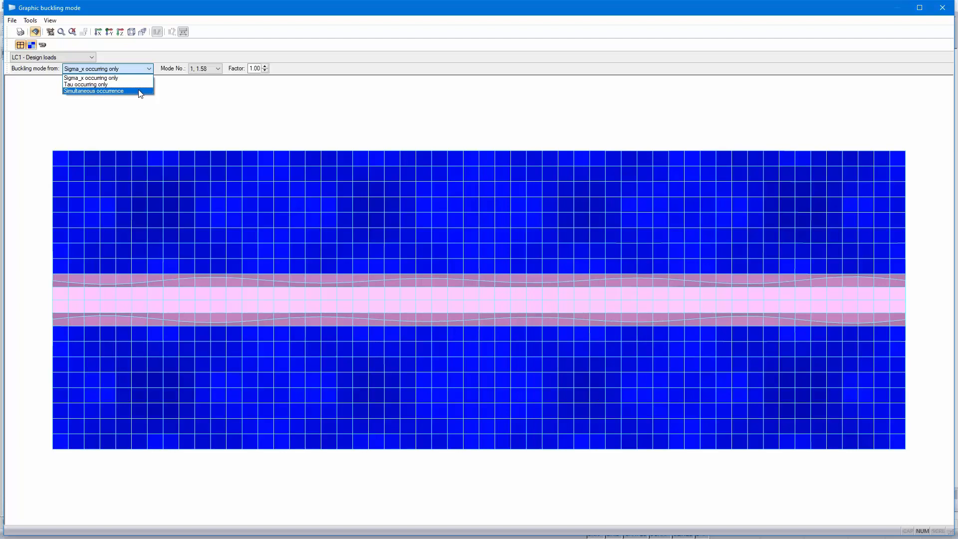
{"action": "left_click", "coordinate": [141, 91]}
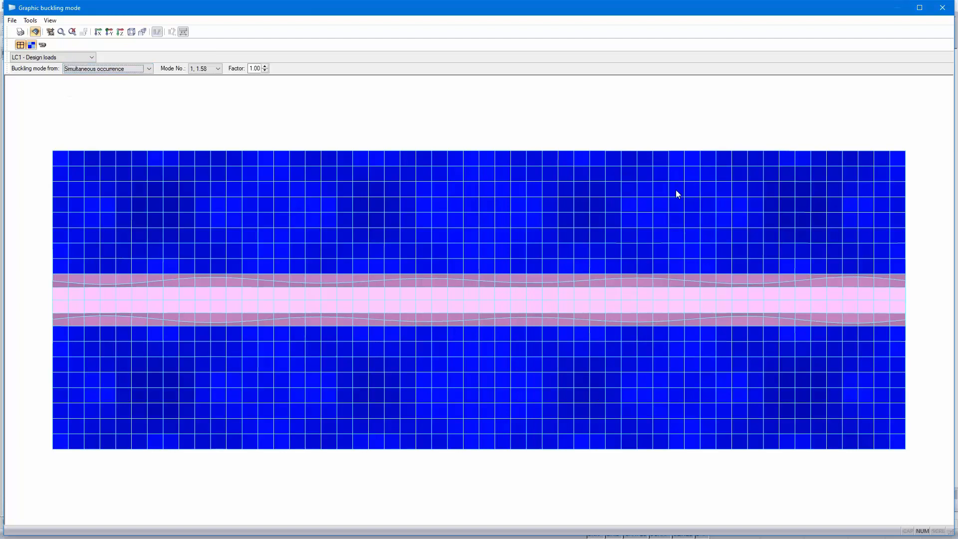
{"action": "left_click_drag", "start_coordinate": [642, 220], "coordinate": [405, 239]}
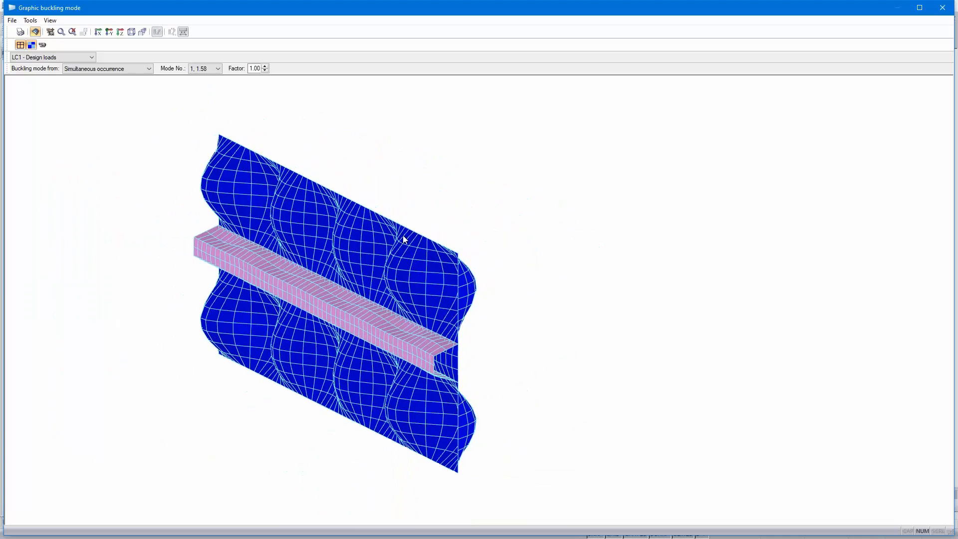
- Browse the simultaneous-occurrence buckling modes up to mode 17, examine that mode's shape in 3D, and close the graphics window
{"action": "scroll", "coordinate": [404, 238], "scroll_direction": "up", "scroll_amount": 1}
{"action": "middle_click_drag", "start_coordinate": [416, 232], "coordinate": [471, 218]}
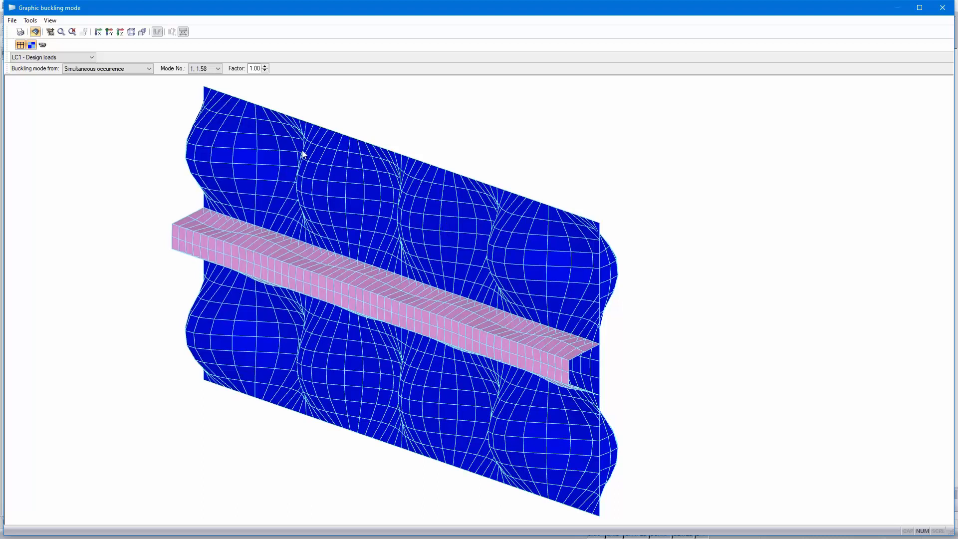
{"action": "scroll", "coordinate": [209, 71], "scroll_direction": "down", "scroll_amount": 1}
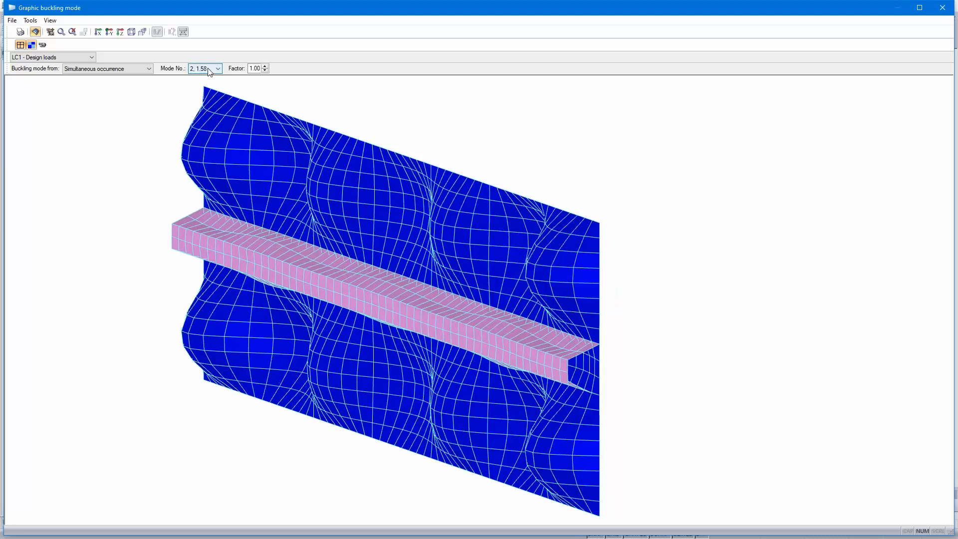
{"action": "scroll", "coordinate": [209, 71], "scroll_direction": "down", "scroll_amount": 1}
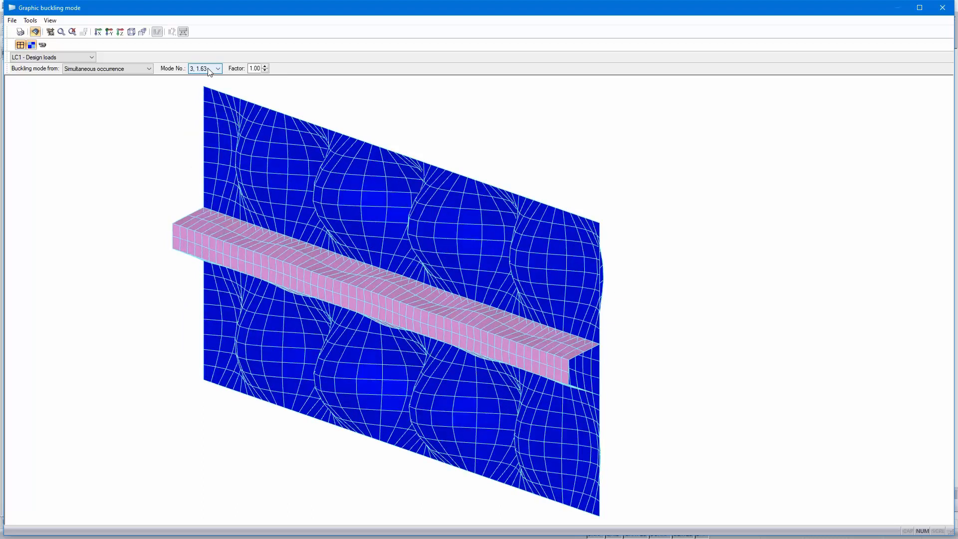
{"action": "scroll", "coordinate": [209, 71], "scroll_direction": "down", "scroll_amount": 5}
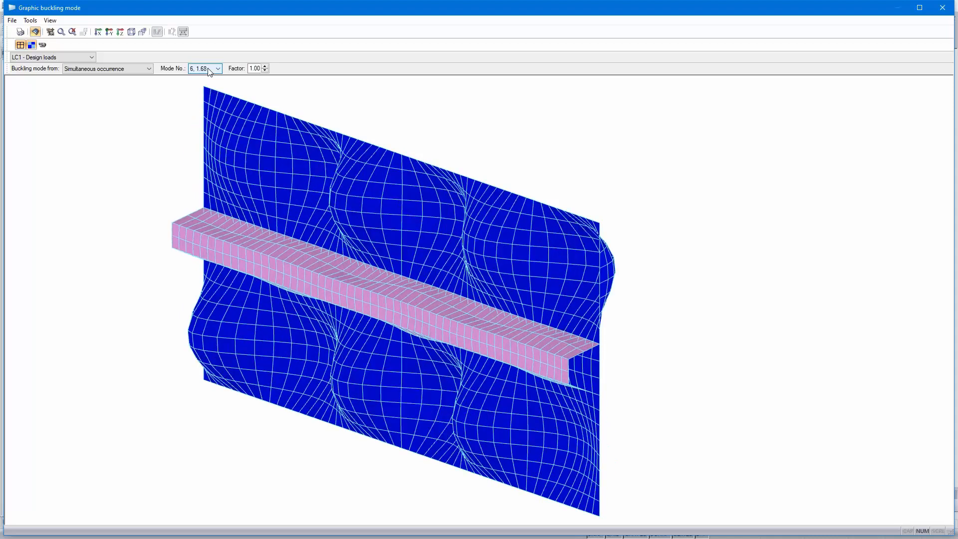
{"action": "scroll", "coordinate": [209, 71], "scroll_direction": "down", "scroll_amount": 2}
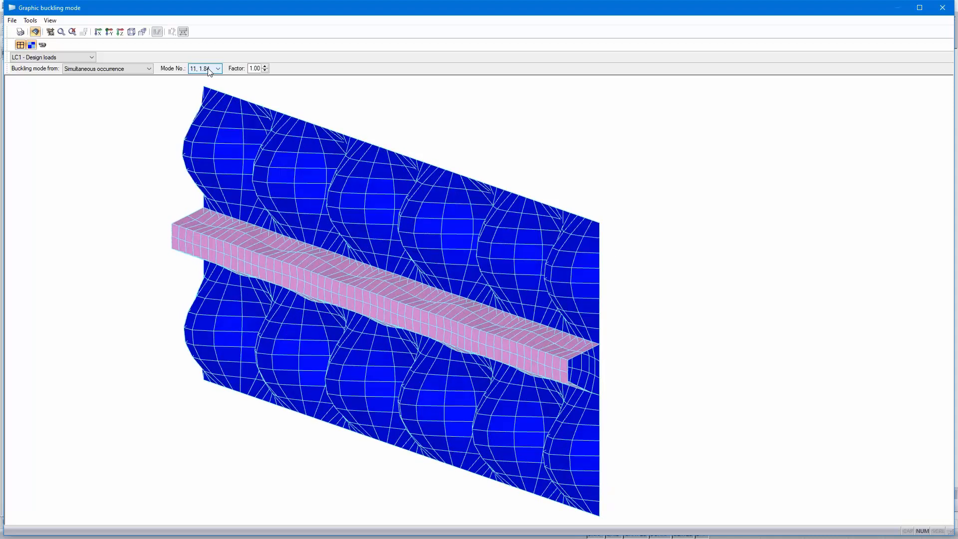
{"action": "scroll", "coordinate": [209, 71], "scroll_direction": "down", "scroll_amount": 1}
{"action": "scroll", "coordinate": [209, 71], "scroll_direction": "down", "scroll_amount": 1}
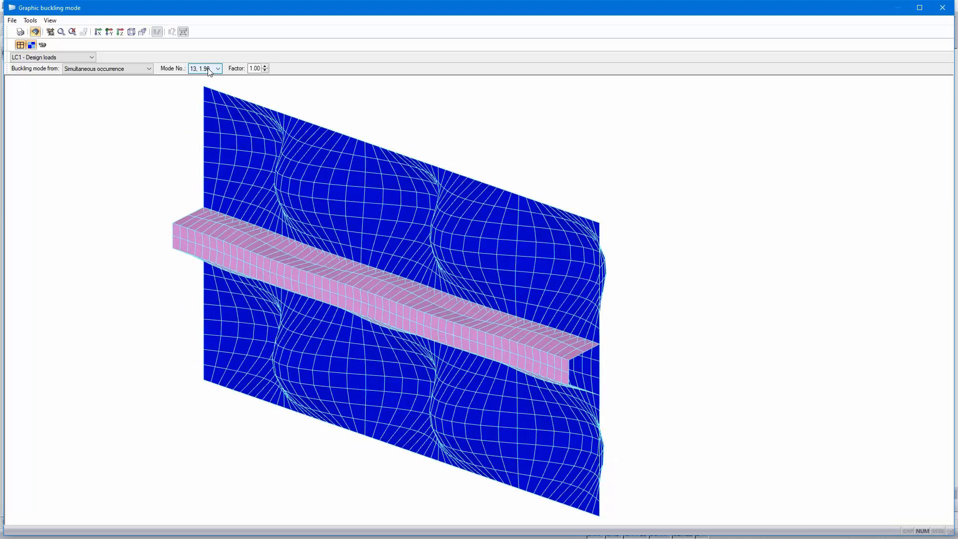
{"action": "scroll", "coordinate": [209, 71], "scroll_direction": "down", "scroll_amount": 1}
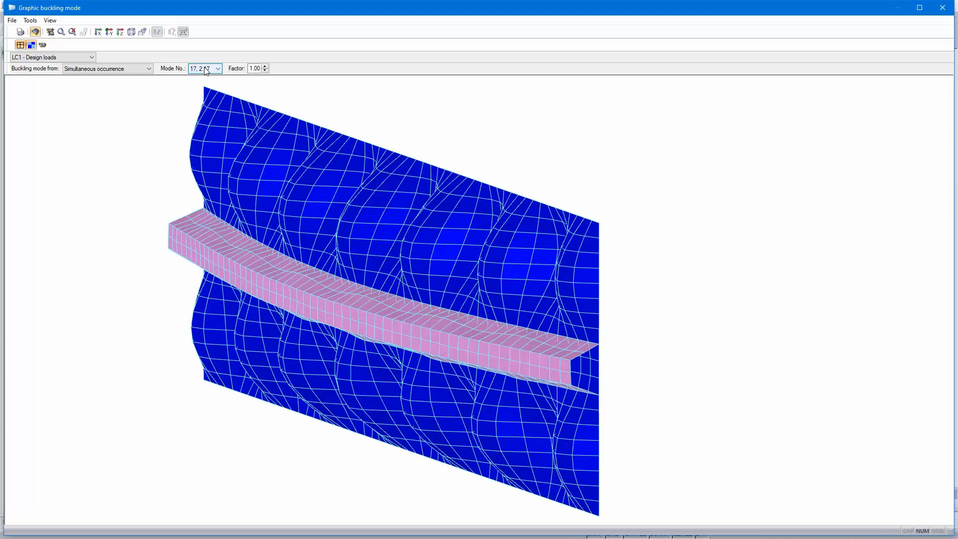
{"action": "left_click_drag", "start_coordinate": [601, 305], "coordinate": [636, 310]}
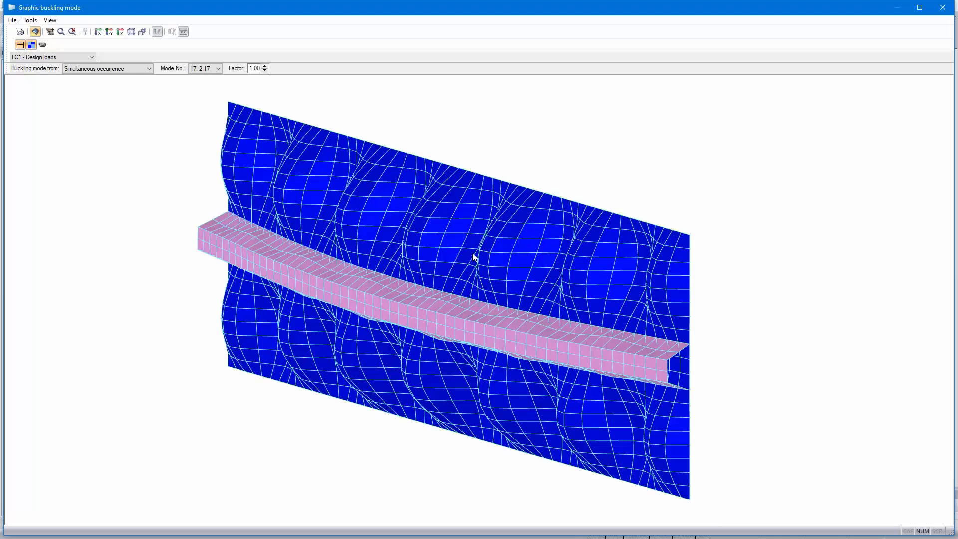
{"action": "left_click", "coordinate": [943, 7]}
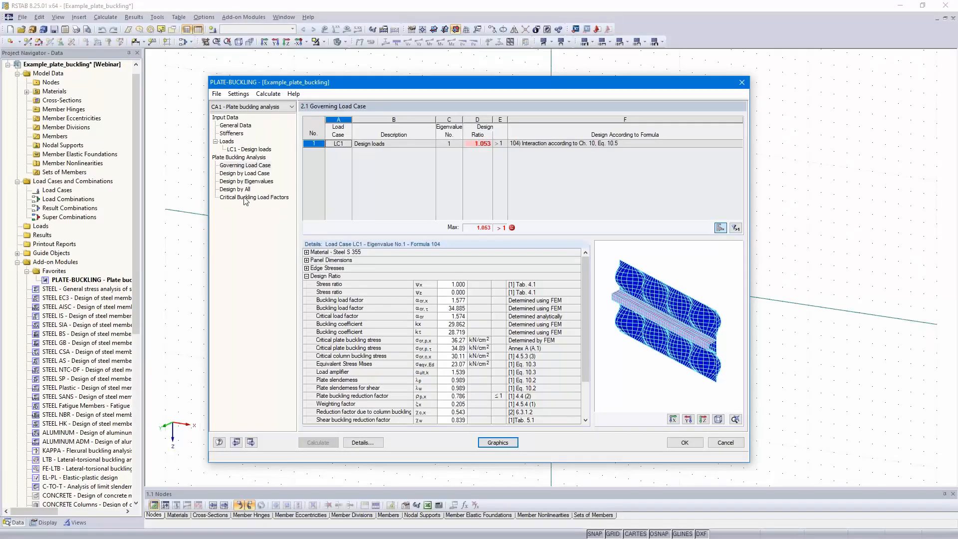
- Review the design results by eigenvalues and inspect the details and mode shape of eigenvalue 17
{"action": "left_click", "coordinate": [240, 184]}
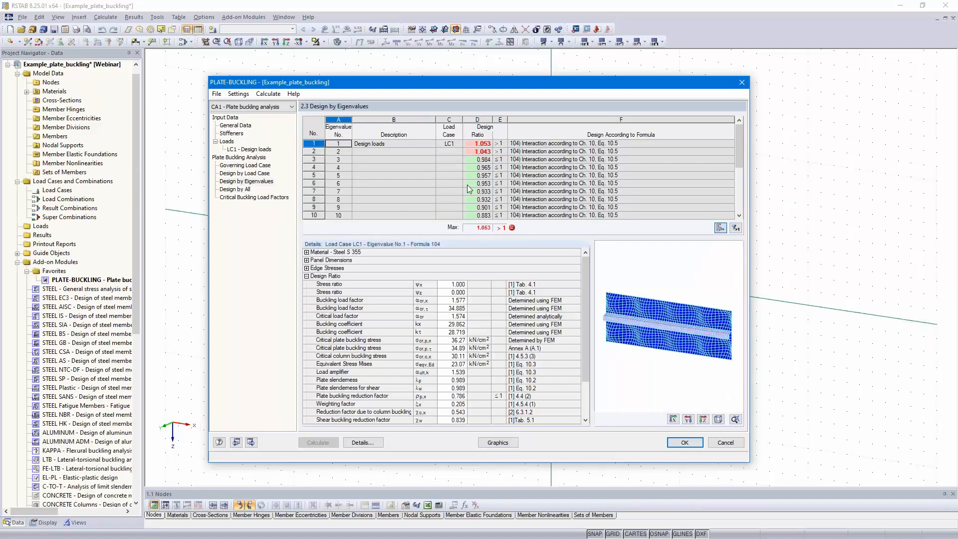
{"action": "scroll", "coordinate": [467, 185], "scroll_direction": "down", "scroll_amount": 3}
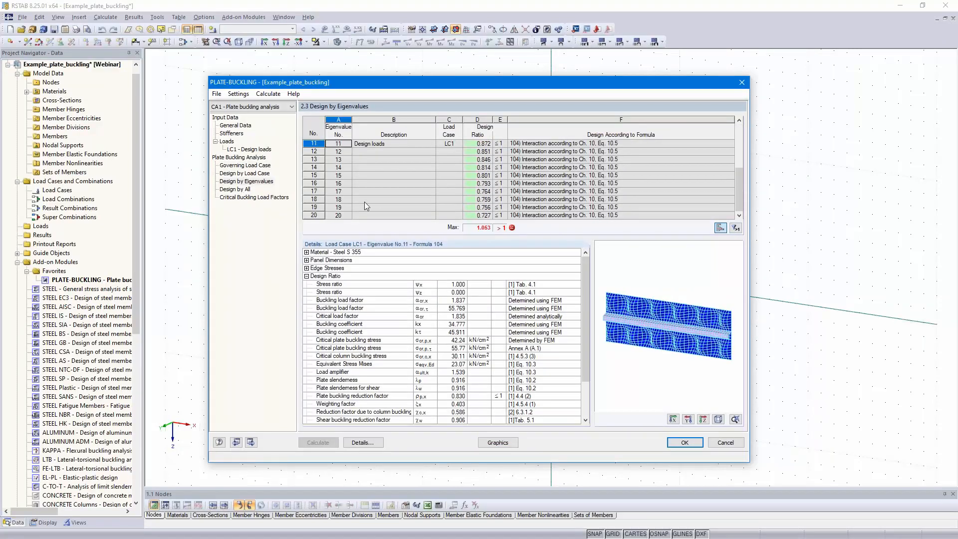
{"action": "left_click", "coordinate": [372, 192]}
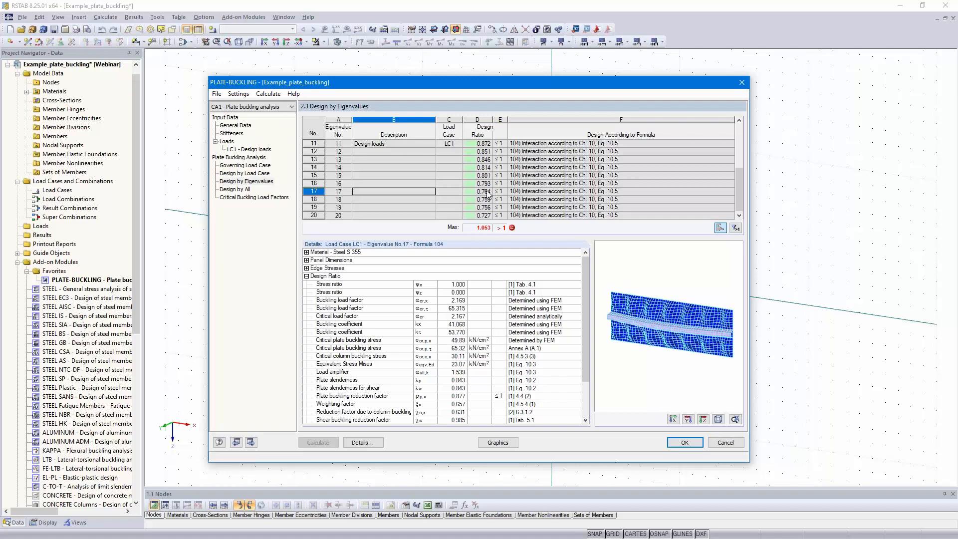
- Rename the current plate buckling case to "Total panel"
{"action": "left_click", "coordinate": [217, 95]}
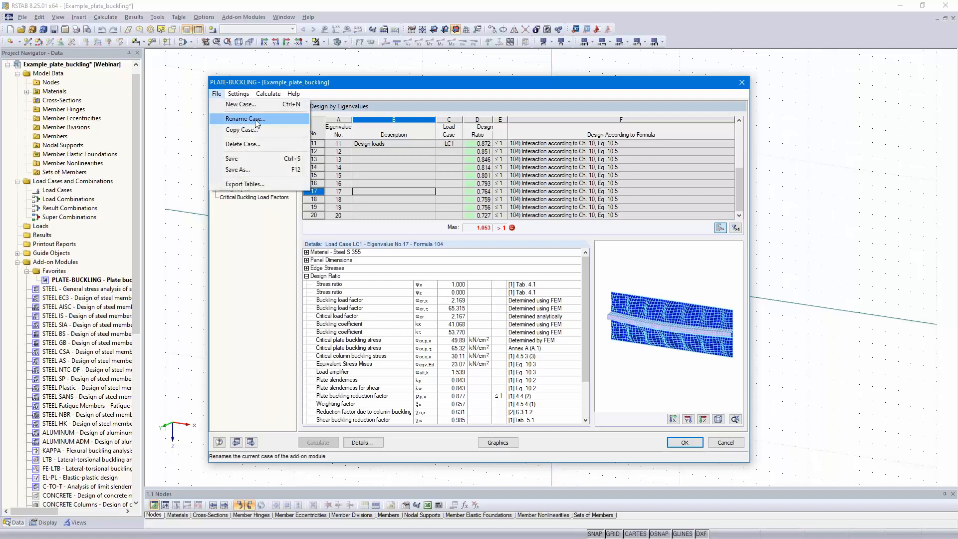
{"action": "left_click", "coordinate": [256, 120]}
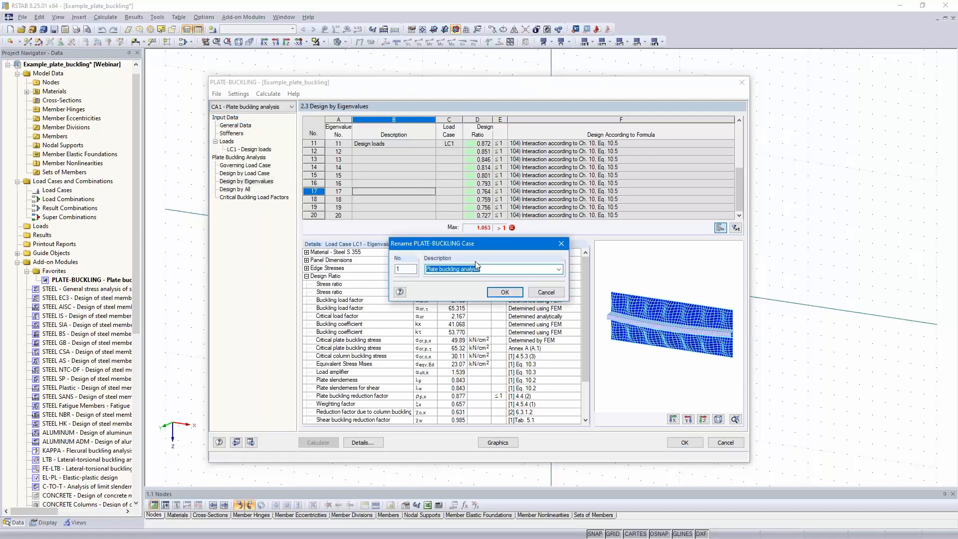
{"action": "type", "text": "Total panel"}
{"action": "left_click", "coordinate": [504, 292]}
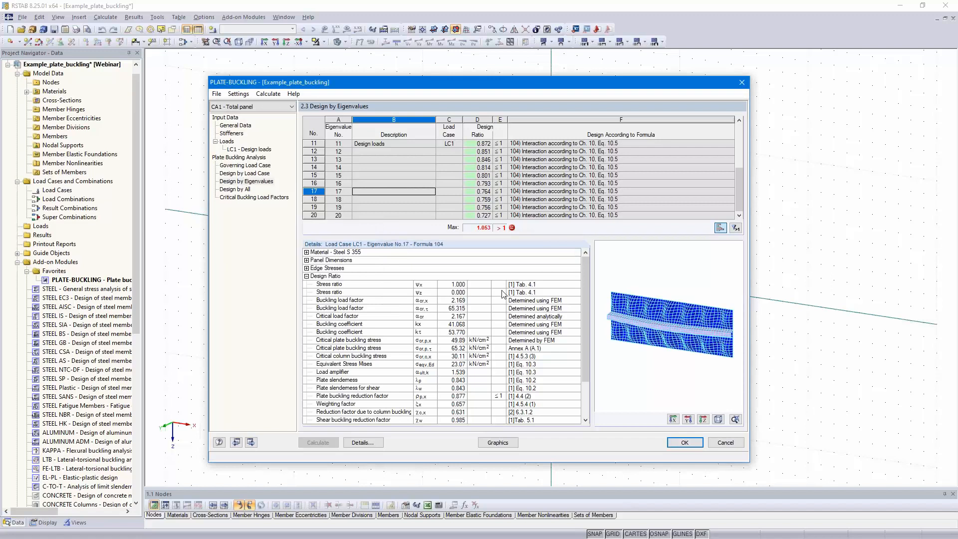
- Create a new plate buckling case number 2 with the description "Single panel"
{"action": "left_click", "coordinate": [217, 94]}
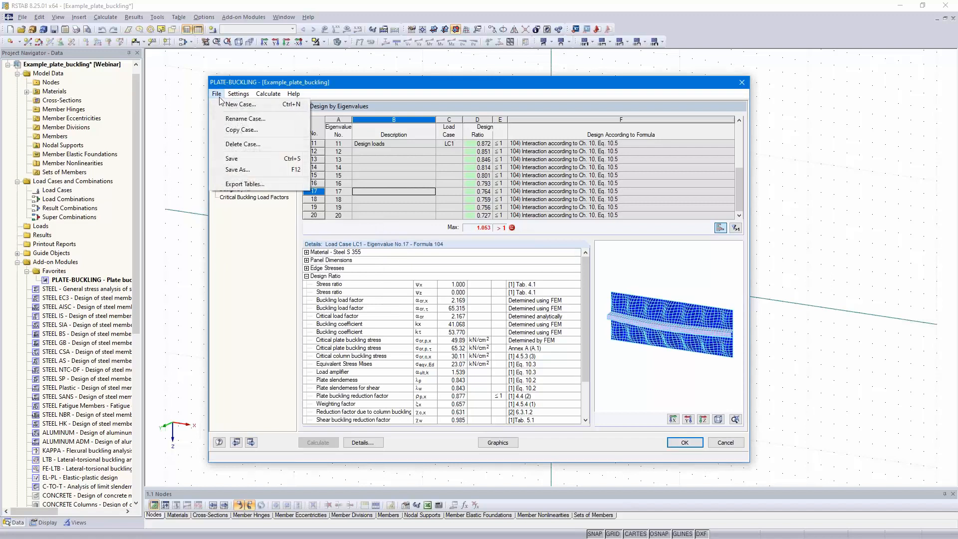
{"action": "left_click", "coordinate": [241, 104]}
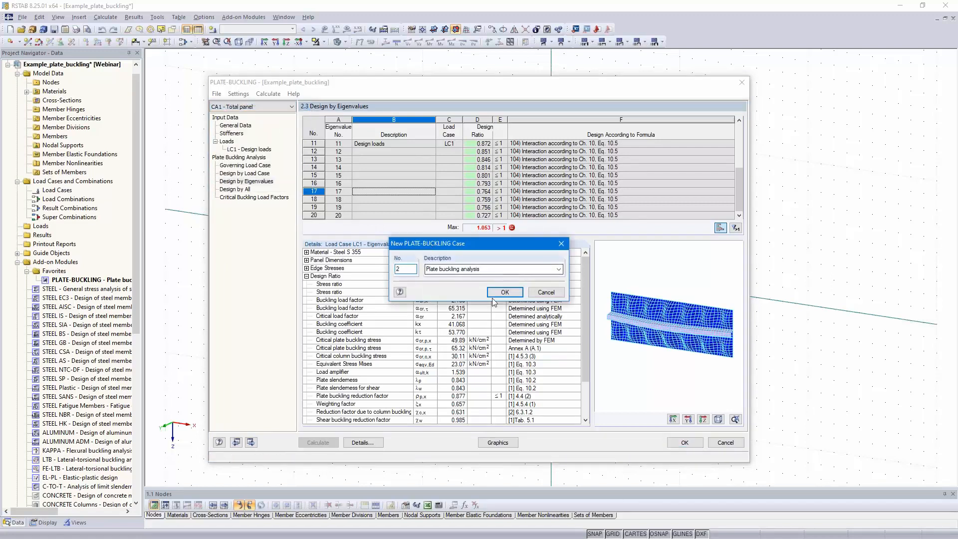
{"action": "left_click_drag", "start_coordinate": [482, 269], "coordinate": [427, 269]}
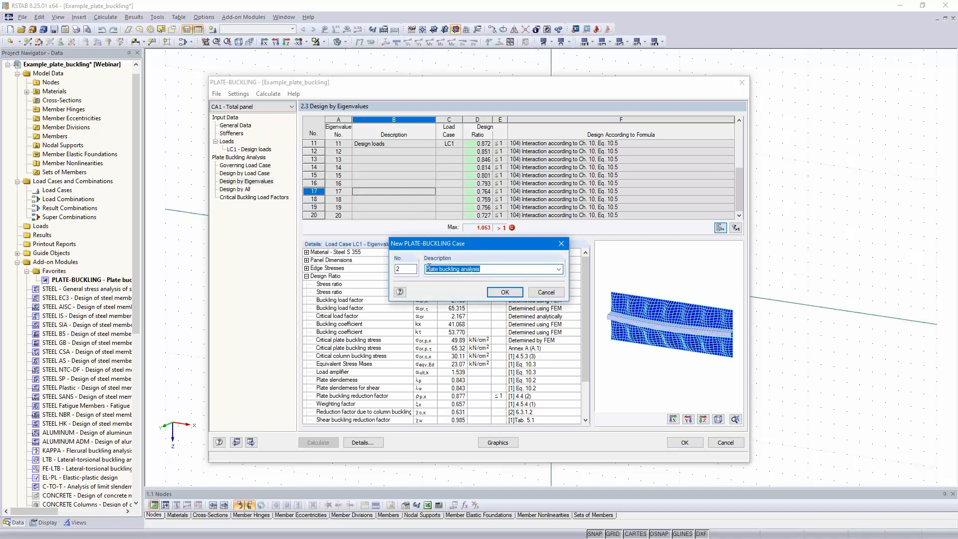
{"action": "type", "text": "Single panel"}
{"action": "left_click", "coordinate": [491, 293]}
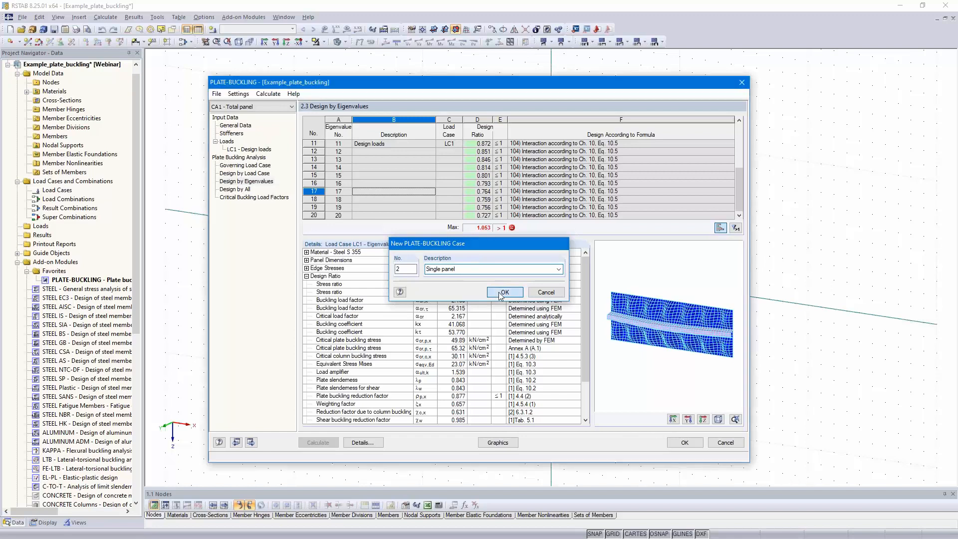
{"action": "left_click", "coordinate": [443, 287]}
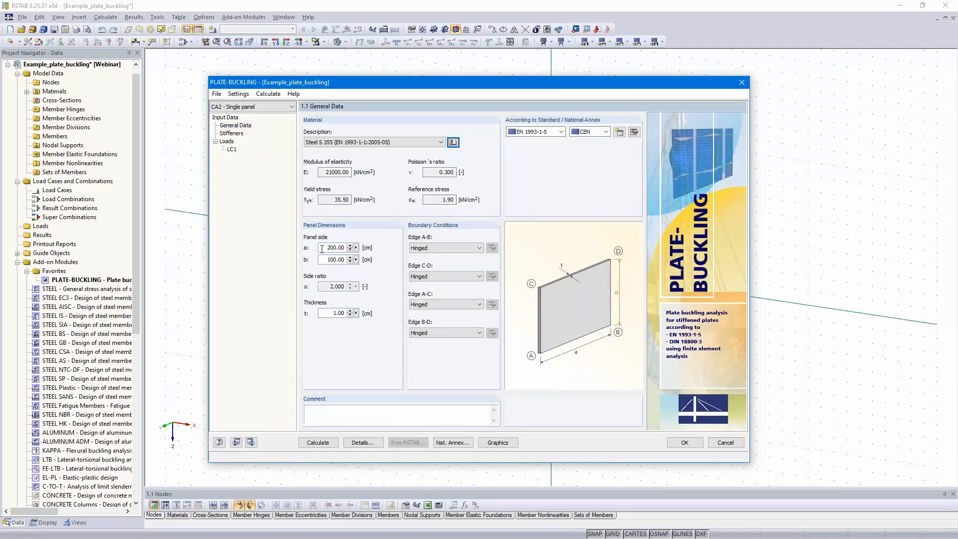
- Set the single panel's side a to 500 cm, side b to 72.5 cm and thickness to 1.4 cm
{"action": "left_click_drag", "start_coordinate": [323, 247], "coordinate": [368, 248]}
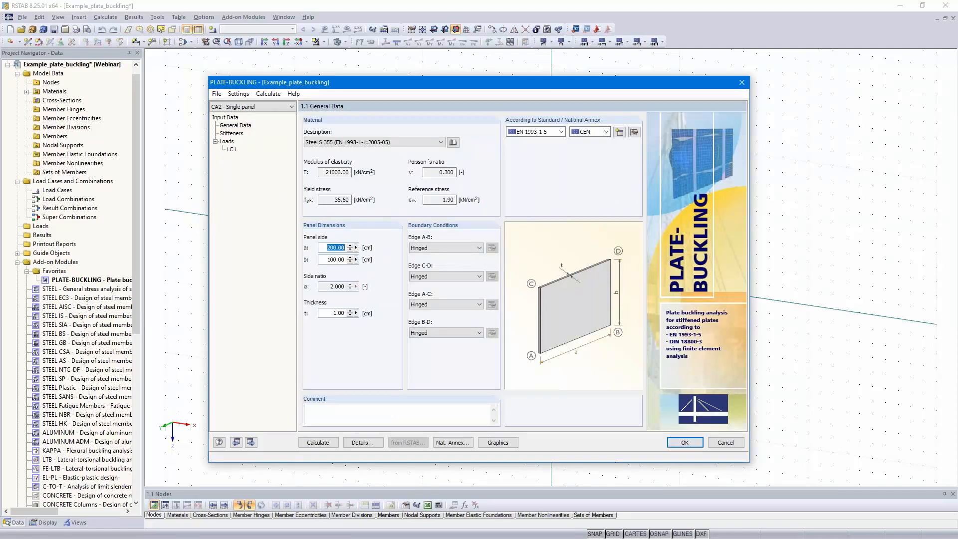
{"action": "type", "text": "500"}
{"action": "key", "text": "Tab"}
{"action": "type", "text": "72,5"}
{"action": "left_click_drag", "start_coordinate": [331, 312], "coordinate": [387, 314]}
{"action": "type", "text": "1,4"}
{"action": "left_click", "coordinate": [330, 259]}
- Leave the single panel unstiffened and set boundary stresses σ1 and σ2 to 23 kN/cm² and shear stress τ to 1 kN/cm²
{"action": "left_click", "coordinate": [251, 442]}
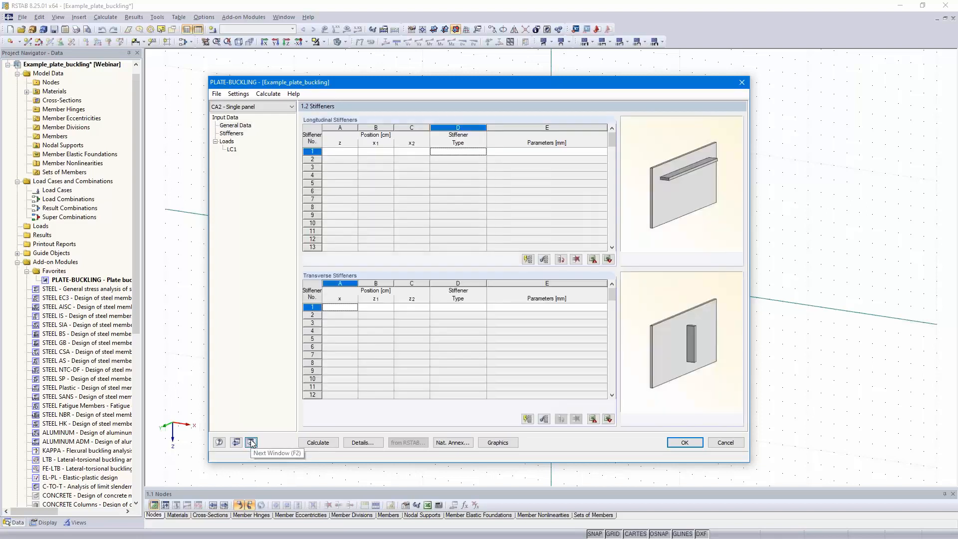
{"action": "left_click", "coordinate": [250, 442]}
{"action": "left_click", "coordinate": [330, 185]}
{"action": "type", "text": "23"}
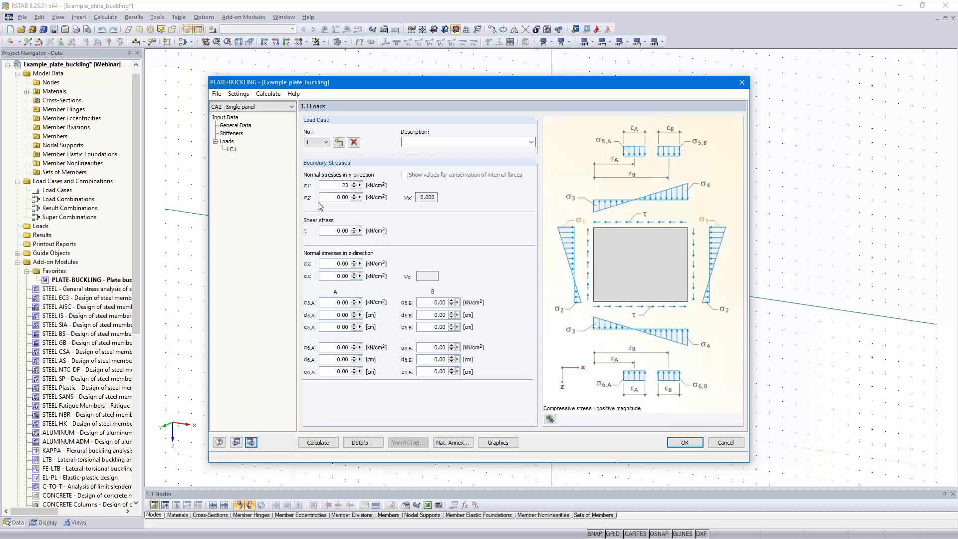
{"action": "left_click", "coordinate": [329, 196]}
{"action": "type", "text": "23"}
{"action": "left_click", "coordinate": [332, 232]}
{"action": "type", "text": "1"}
{"action": "key", "text": "Tab"}
- Describe load case 1 as "Design loads" and calculate the single panel case
{"action": "left_click", "coordinate": [418, 142]}
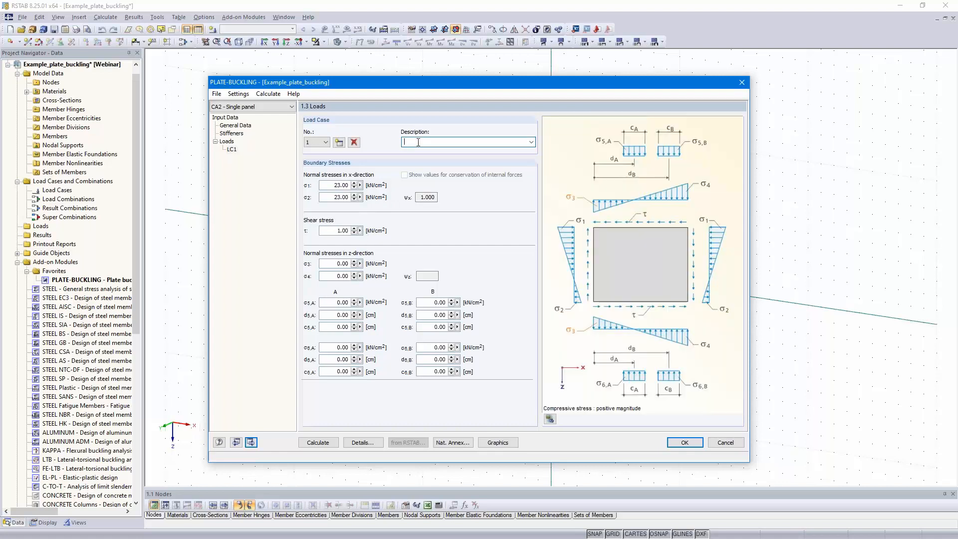
{"action": "type", "text": "Design loads"}
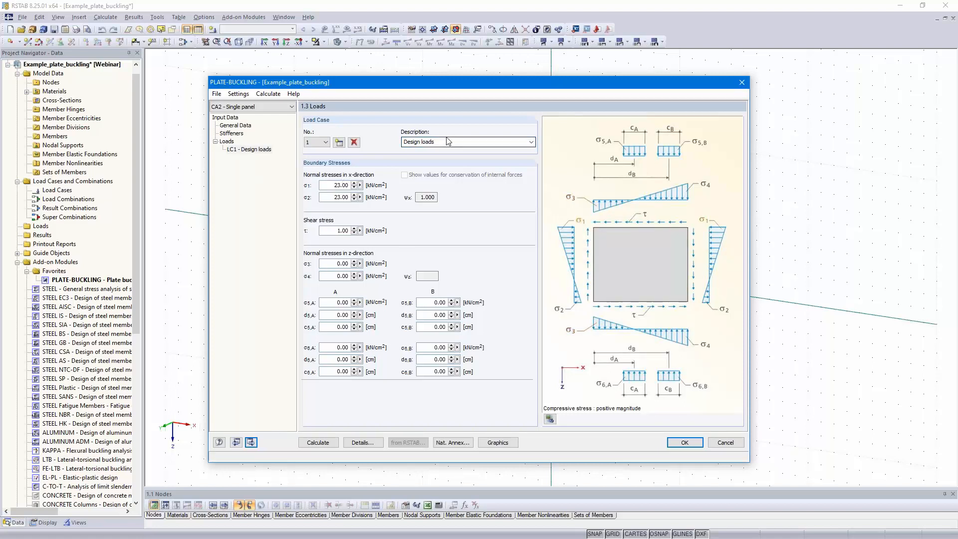
{"action": "left_click", "coordinate": [322, 443]}
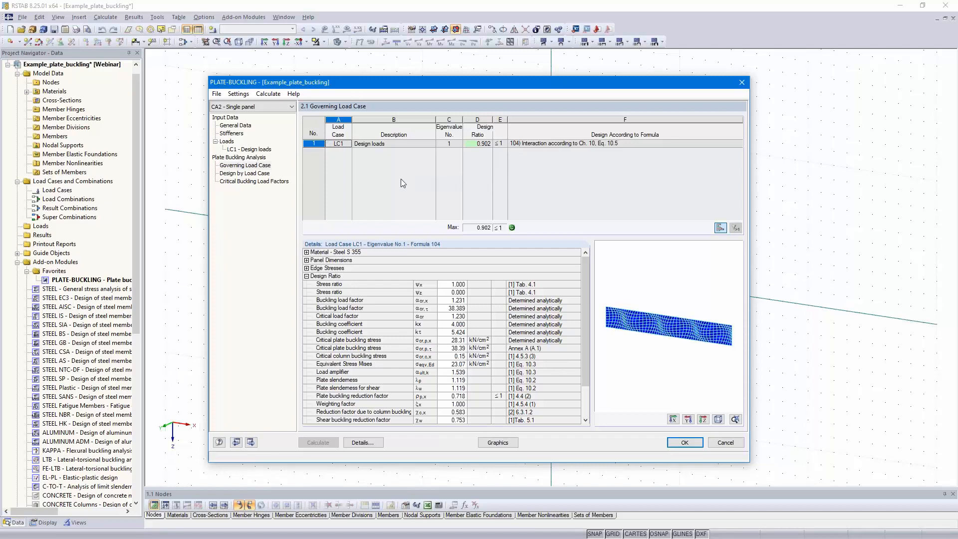
- Switch back to the CA1 - Total panel case and rotate its governing mode shape in the results preview
{"action": "left_click", "coordinate": [257, 106]}
{"action": "left_click", "coordinate": [256, 116]}
{"action": "left_click", "coordinate": [443, 287]}
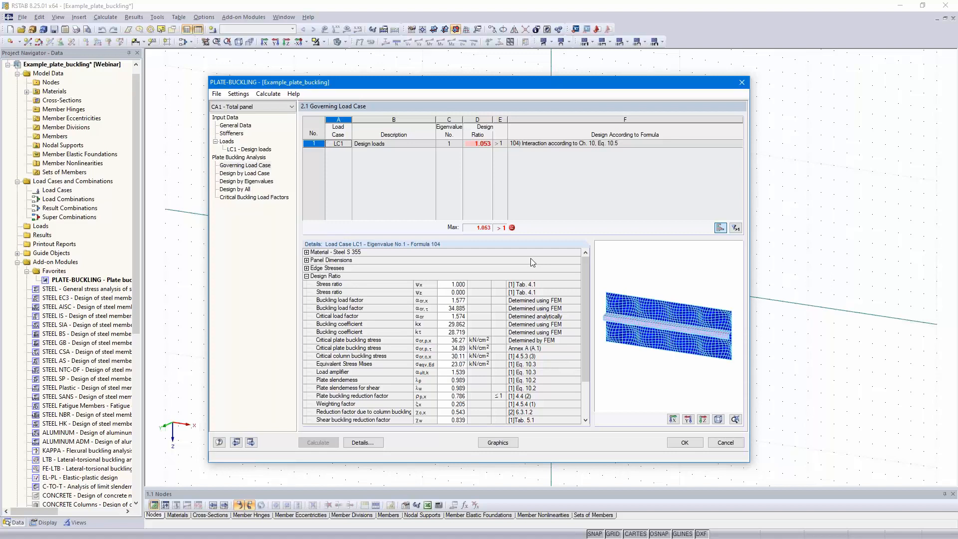
{"action": "middle_click_drag", "start_coordinate": [716, 341], "coordinate": [647, 347], "text": "ctrl"}
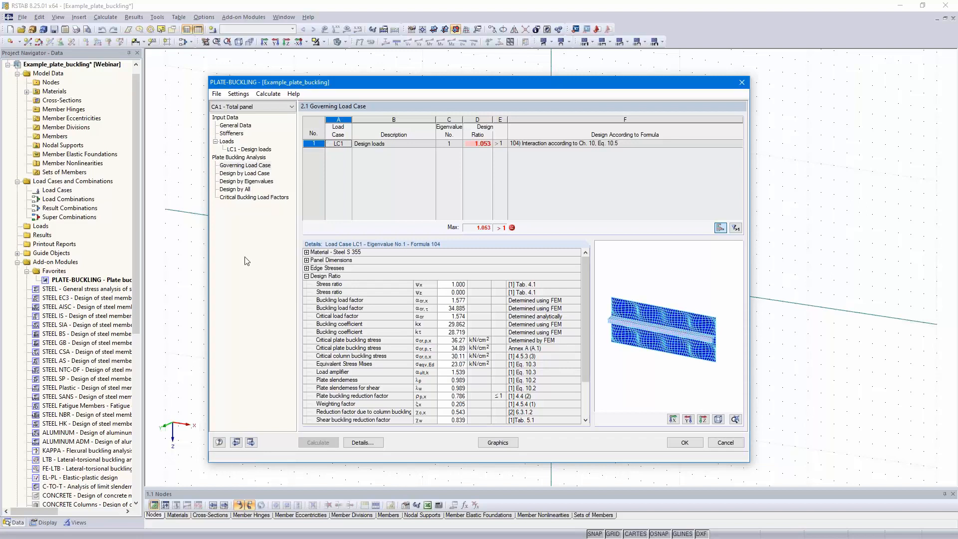
- Copy the Total panel case to a new case number 3 described as "Annex A" and open its general data
{"action": "left_click", "coordinate": [216, 94]}
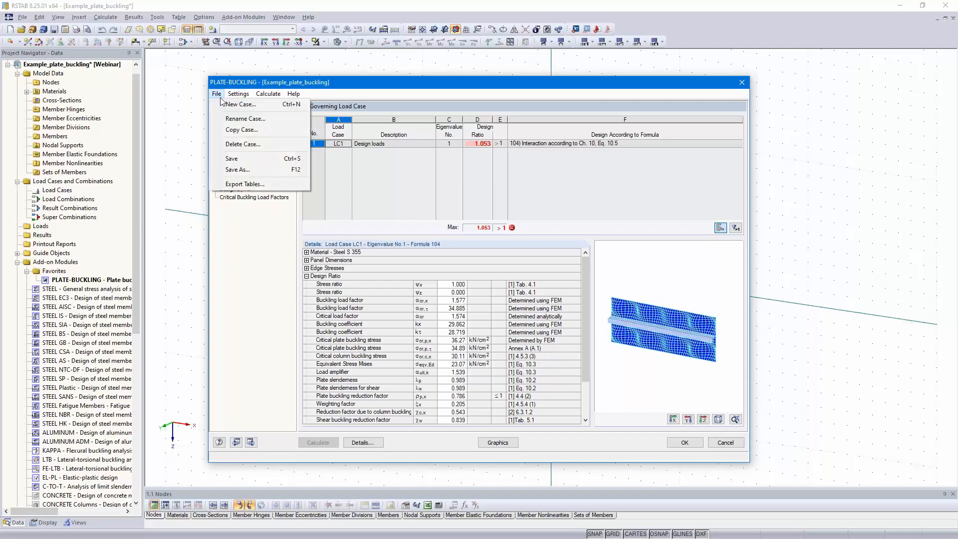
{"action": "left_click", "coordinate": [250, 130]}
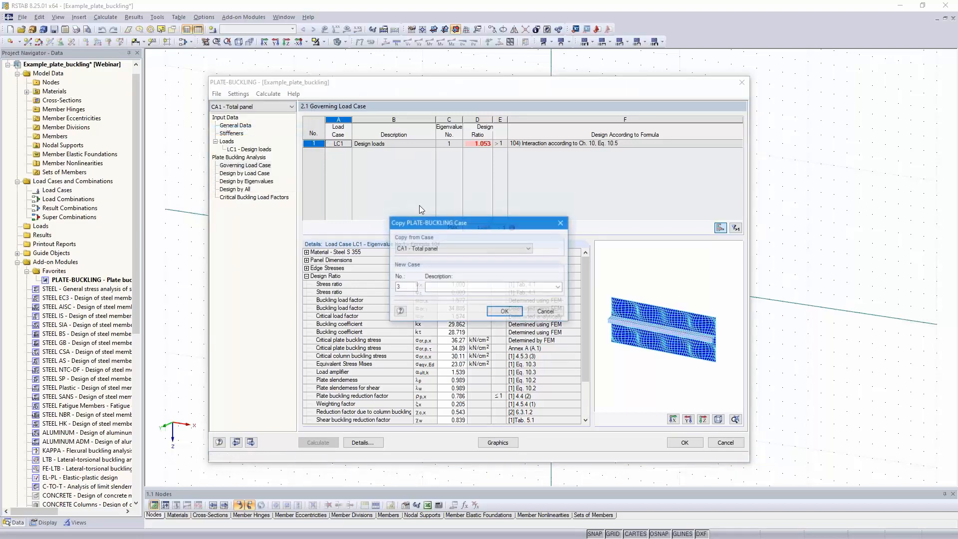
{"action": "left_click", "coordinate": [447, 287]}
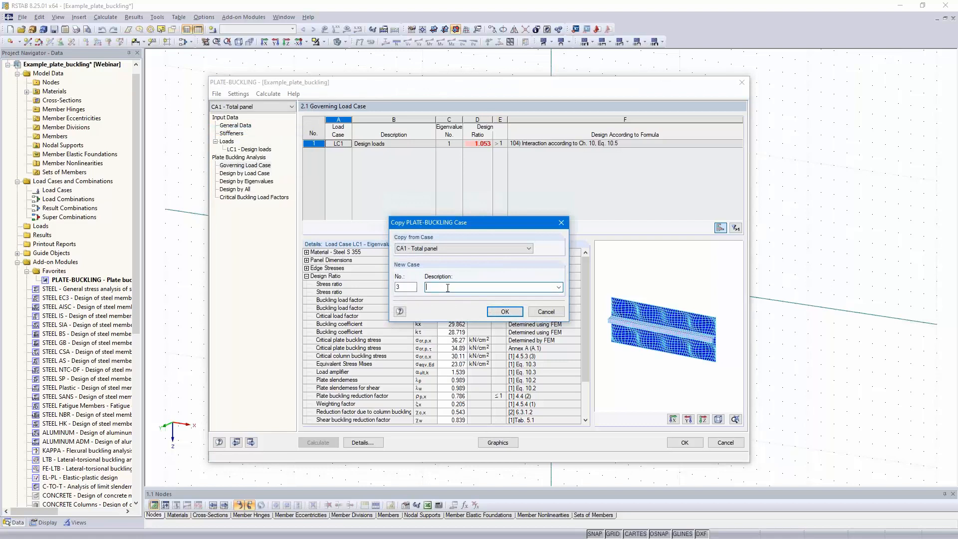
{"action": "type", "text": "Annex A"}
{"action": "left_click", "coordinate": [504, 311]}
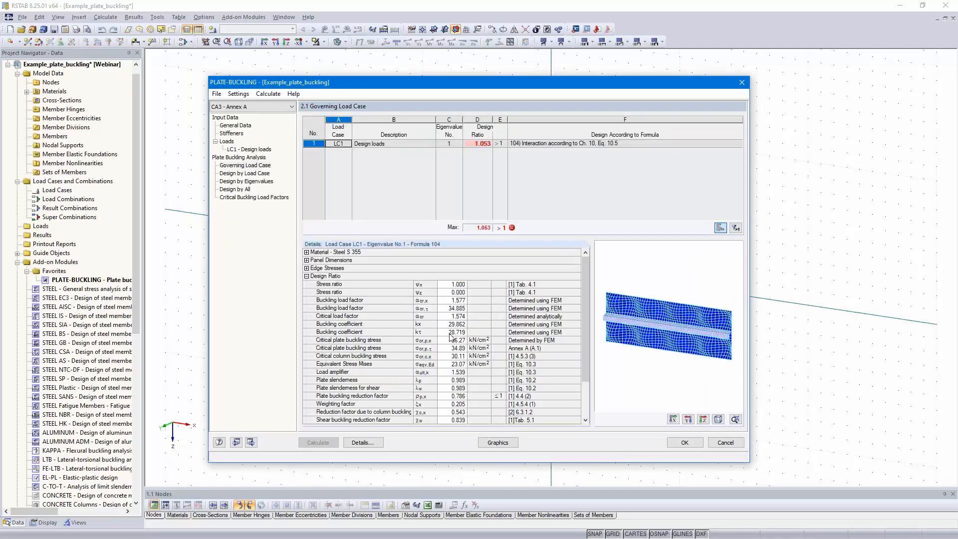
{"action": "left_click", "coordinate": [233, 127]}
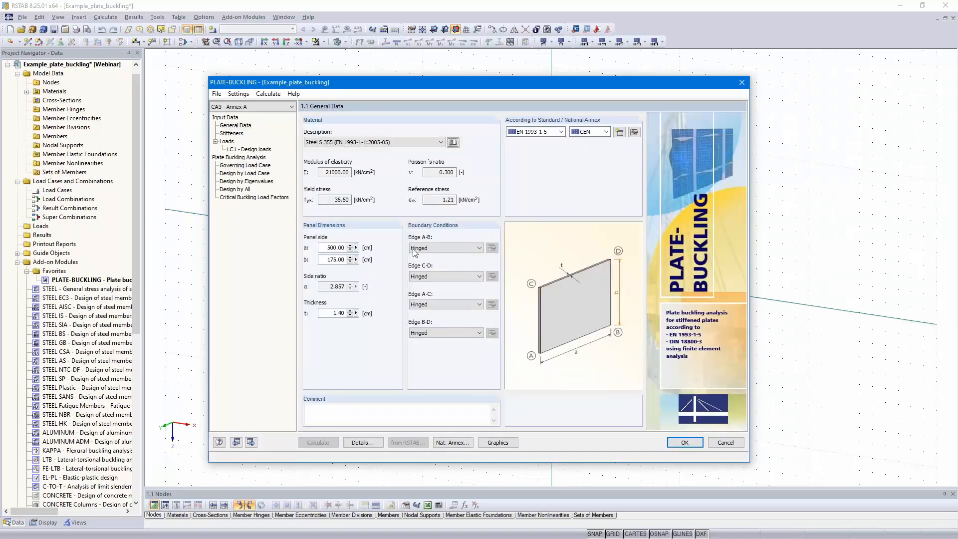
- In the Annex A case details, disable assessment for all eigenvalues, set 1 buckling mode, and determine critical plate buckling stresses according to Annex (A.1; A.2; A.3)
{"action": "left_click", "coordinate": [231, 133]}
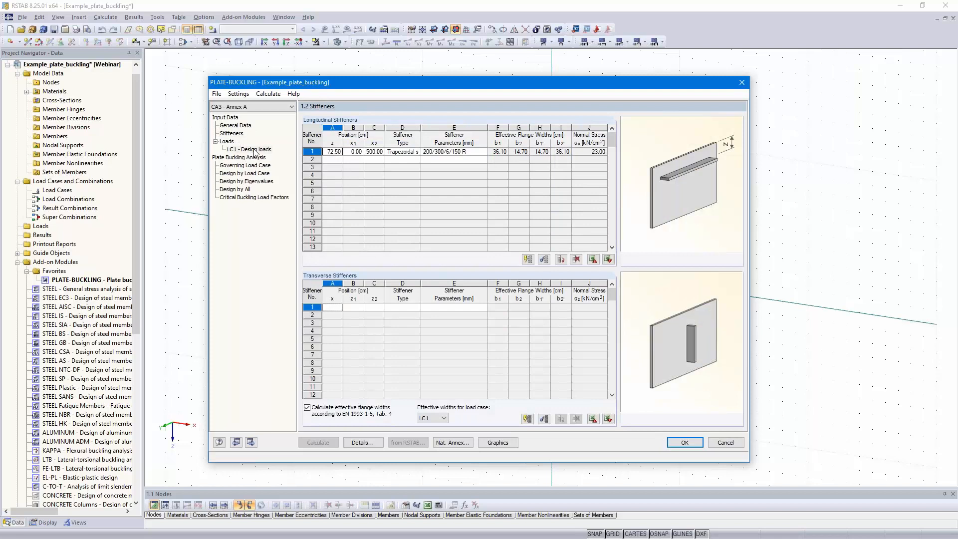
{"action": "left_click", "coordinate": [252, 150]}
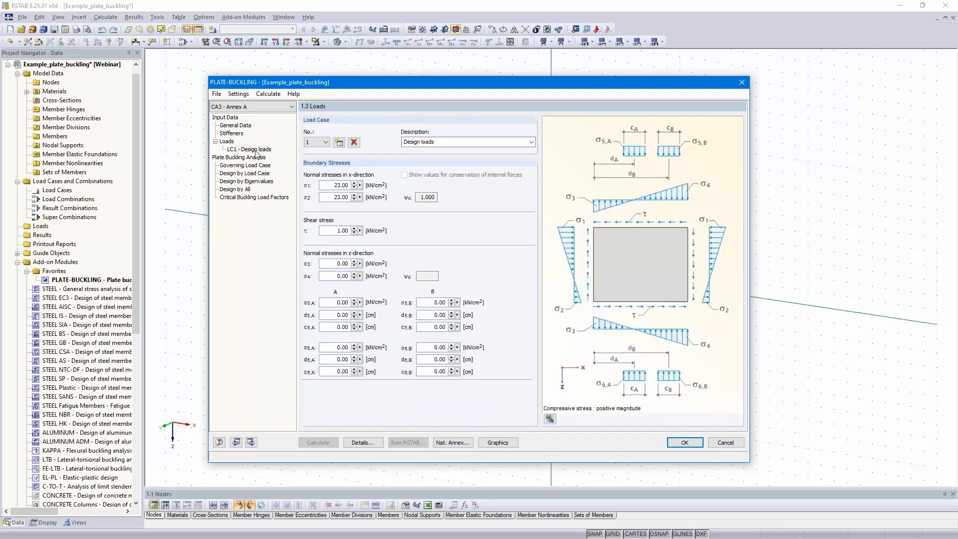
{"action": "left_click", "coordinate": [364, 443]}
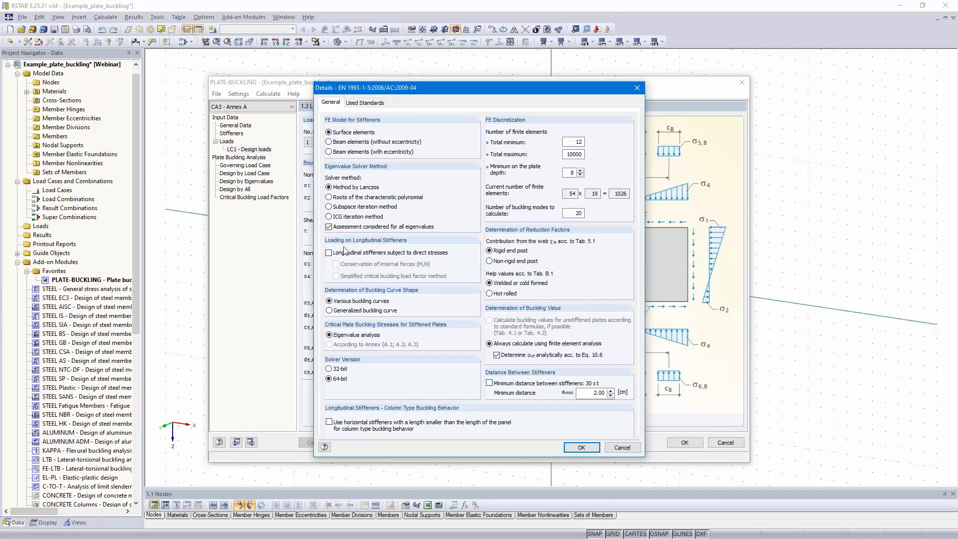
{"action": "left_click", "coordinate": [329, 227]}
{"action": "double_click", "coordinate": [577, 213]}
{"action": "type", "text": "1"}
{"action": "left_click", "coordinate": [329, 346]}
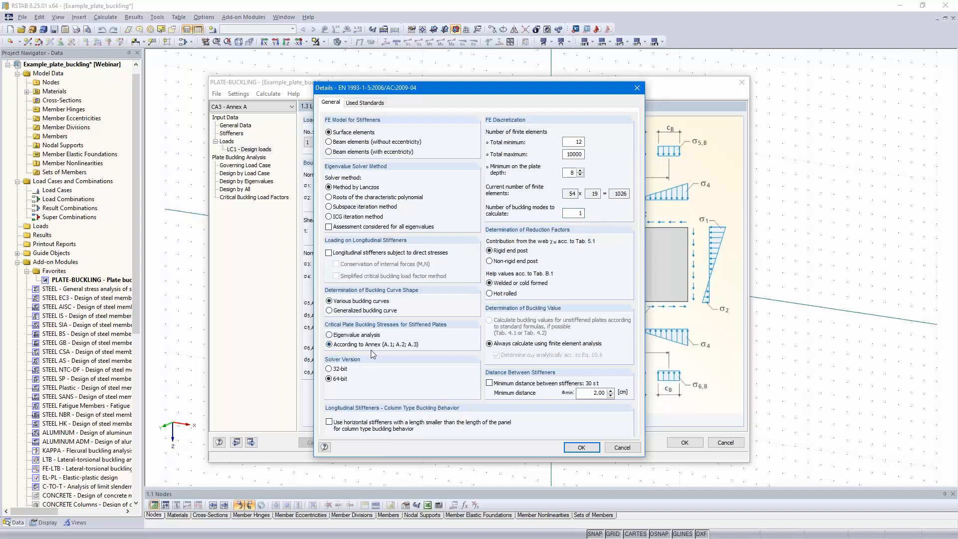
{"action": "left_click", "coordinate": [568, 447]}
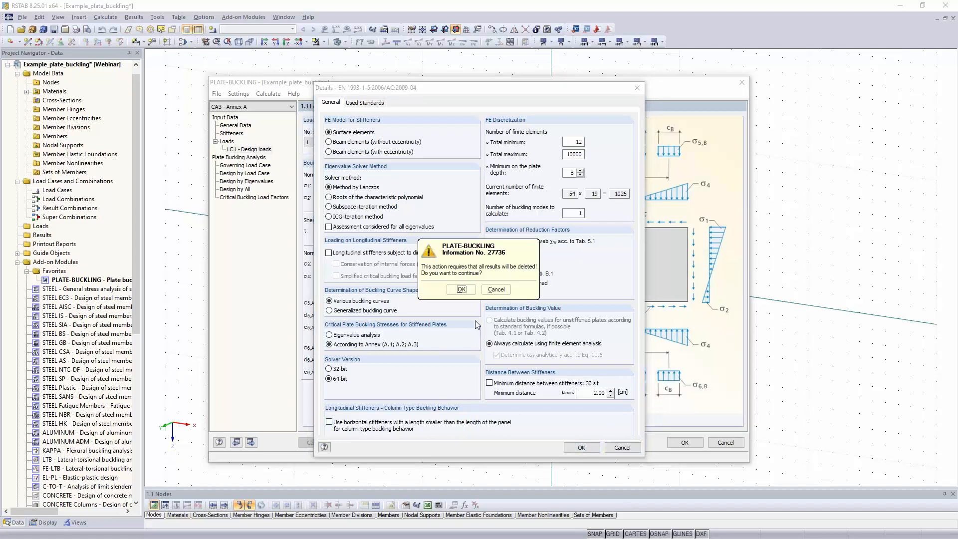
{"action": "left_click", "coordinate": [461, 289]}
- Calculate the Annex A case and close the plate buckling module, accepting its data
{"action": "left_click", "coordinate": [318, 443]}
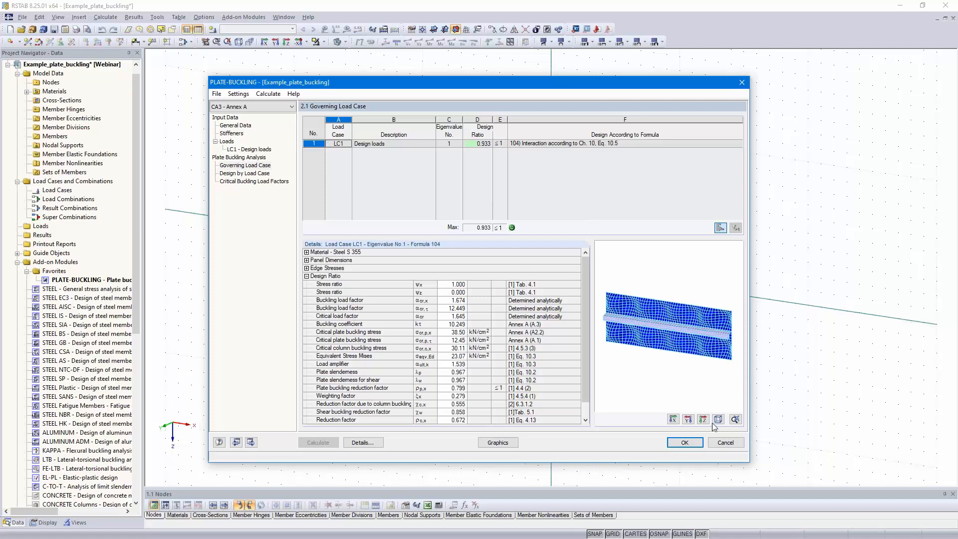
{"action": "left_click", "coordinate": [685, 443]}
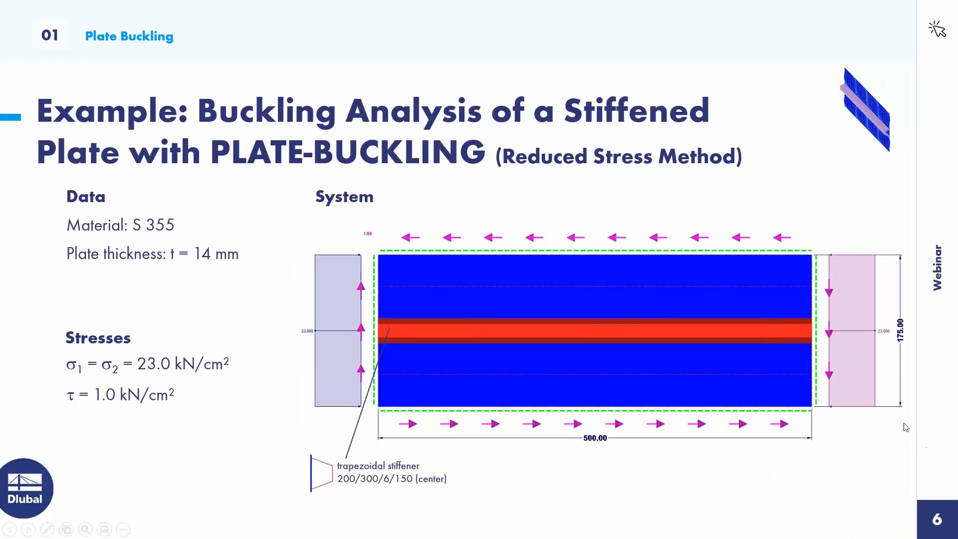
{"action": "left_click", "coordinate": [895, 347]}
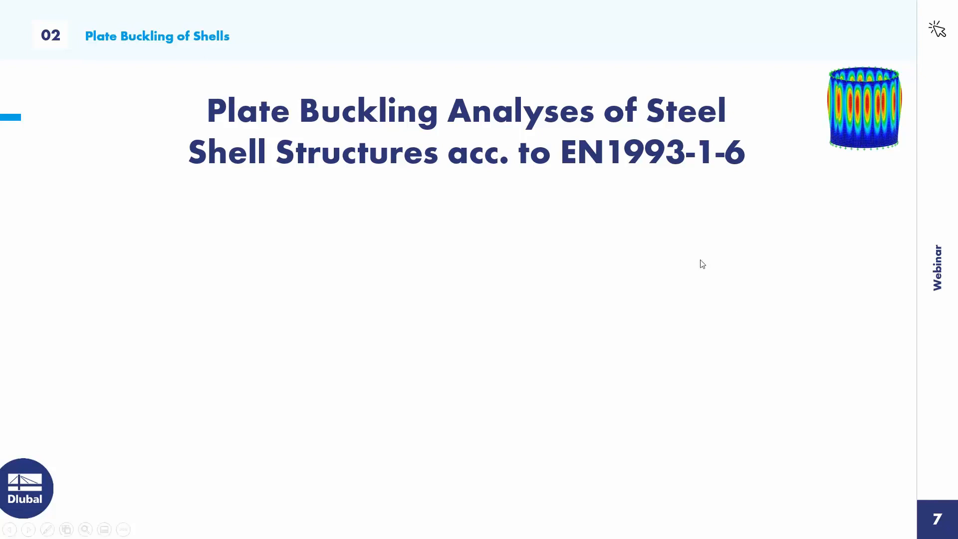
{"action": "left_click", "coordinate": [857, 272]}
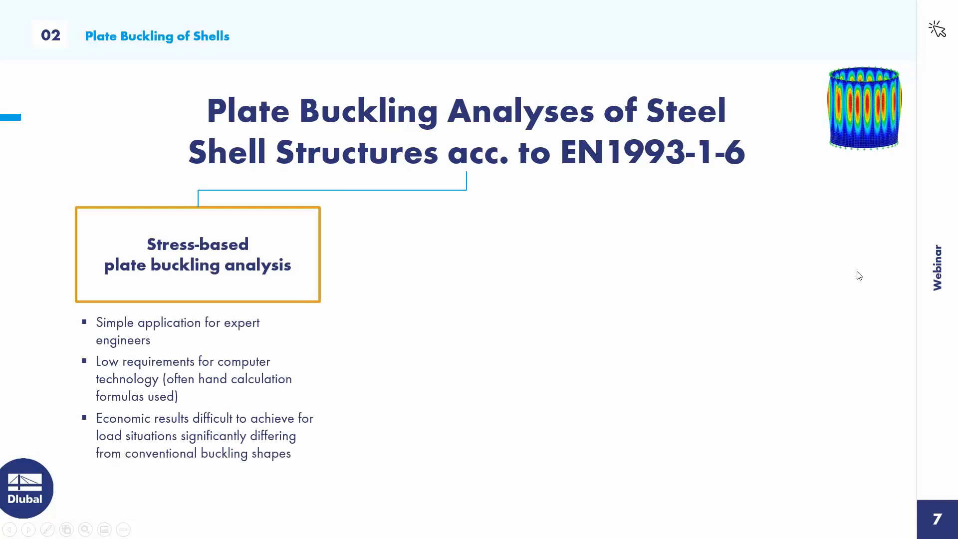
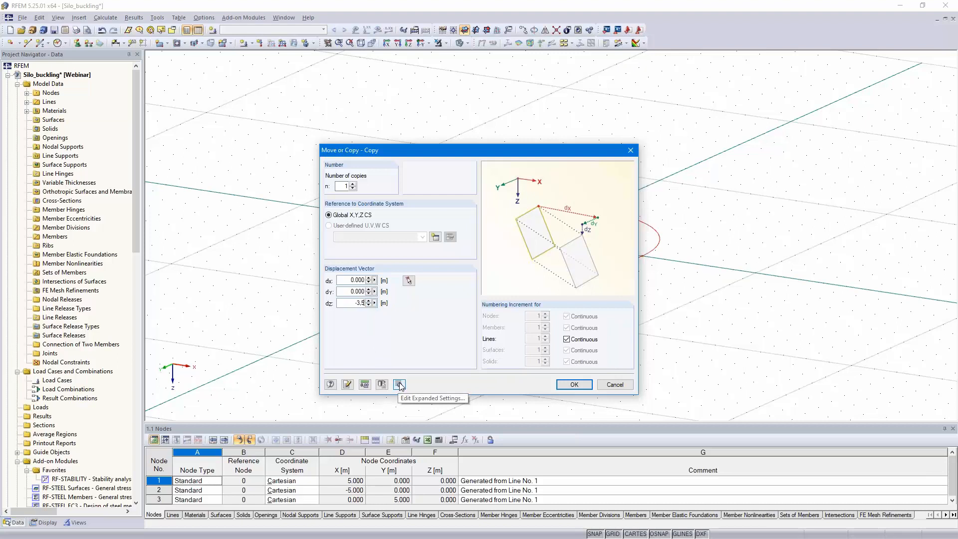
- Copy the base circle once by dZ = -3.5 m, creating new surfaces between the selected lines and their copies
{"action": "left_click", "coordinate": [399, 384]}
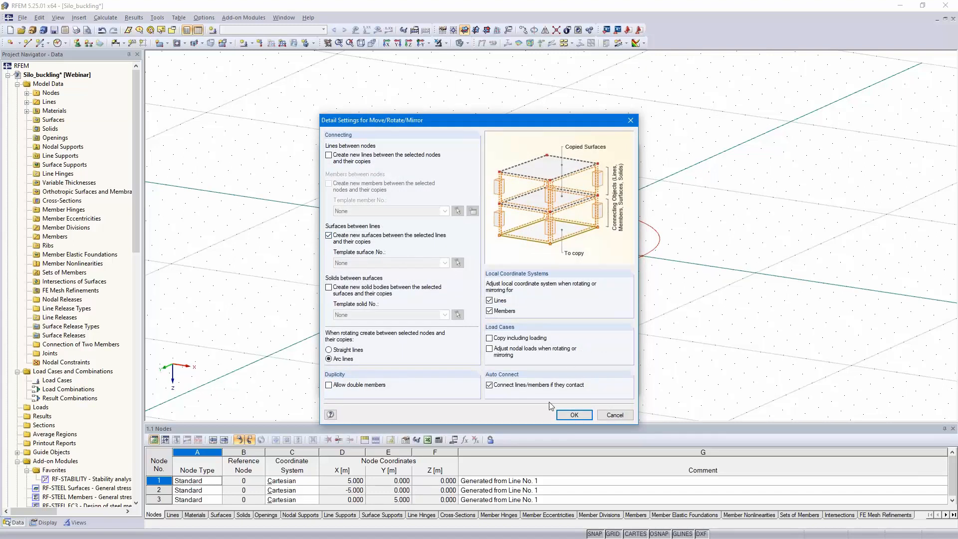
{"action": "left_click", "coordinate": [575, 415]}
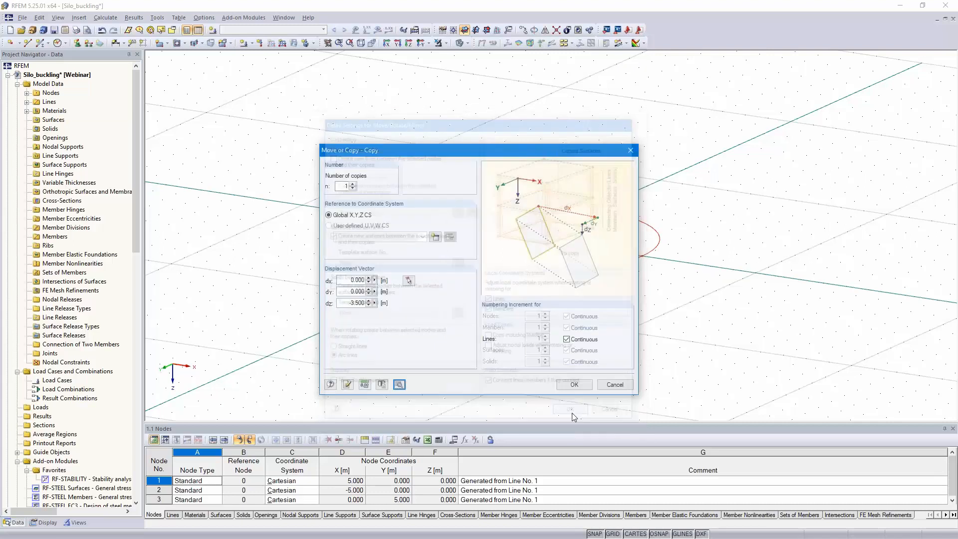
{"action": "left_click", "coordinate": [573, 385]}
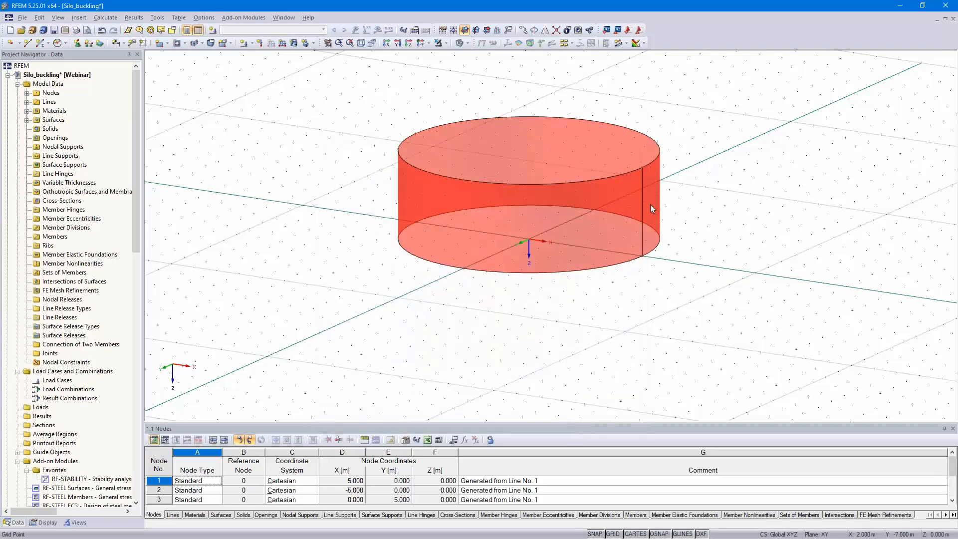
- Give the lowest shell surface Standard stiffness and a constant thickness of 10 mm in Steel S 235
{"action": "double_click", "coordinate": [619, 211]}
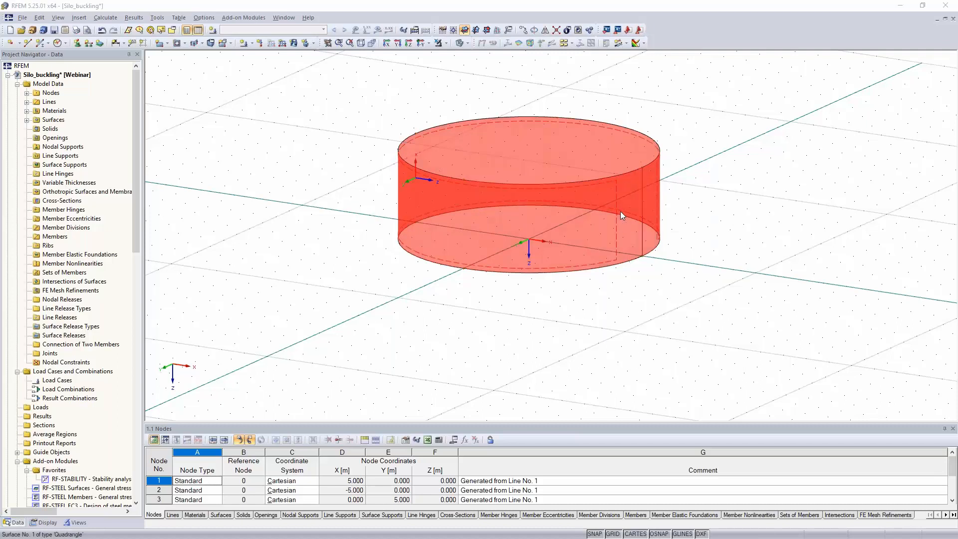
{"action": "left_click", "coordinate": [611, 198]}
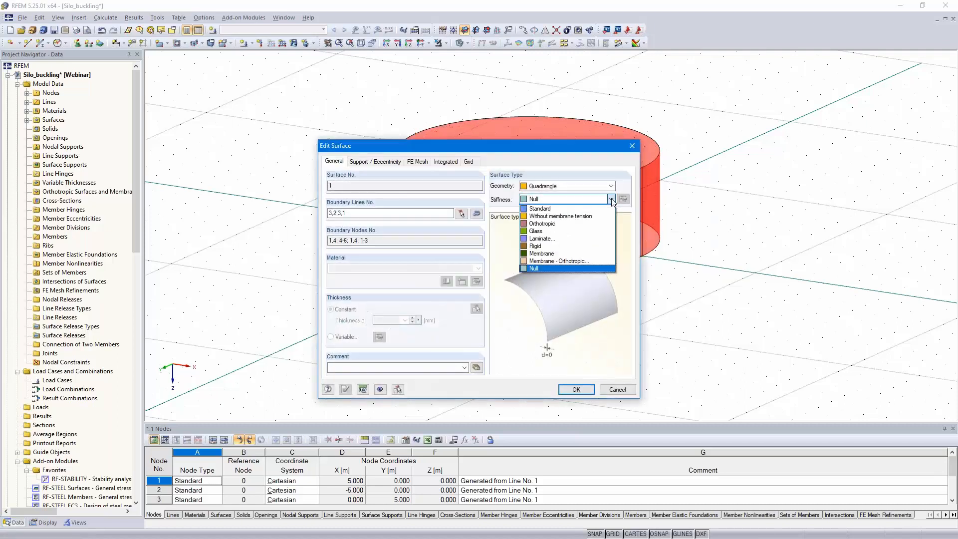
{"action": "left_click", "coordinate": [562, 209]}
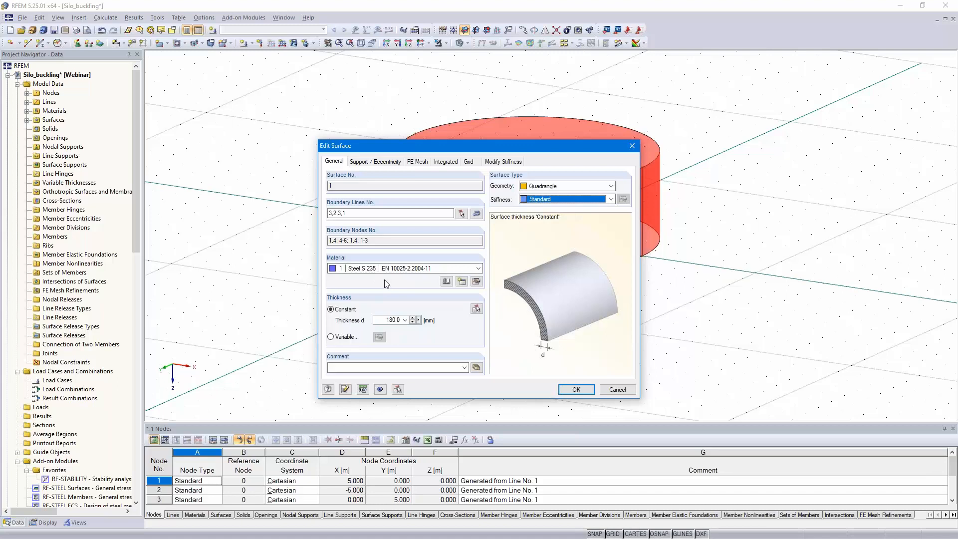
{"action": "left_click_drag", "start_coordinate": [382, 320], "coordinate": [426, 317]}
{"action": "type", "text": "10"}
{"action": "type", "text": "0"}
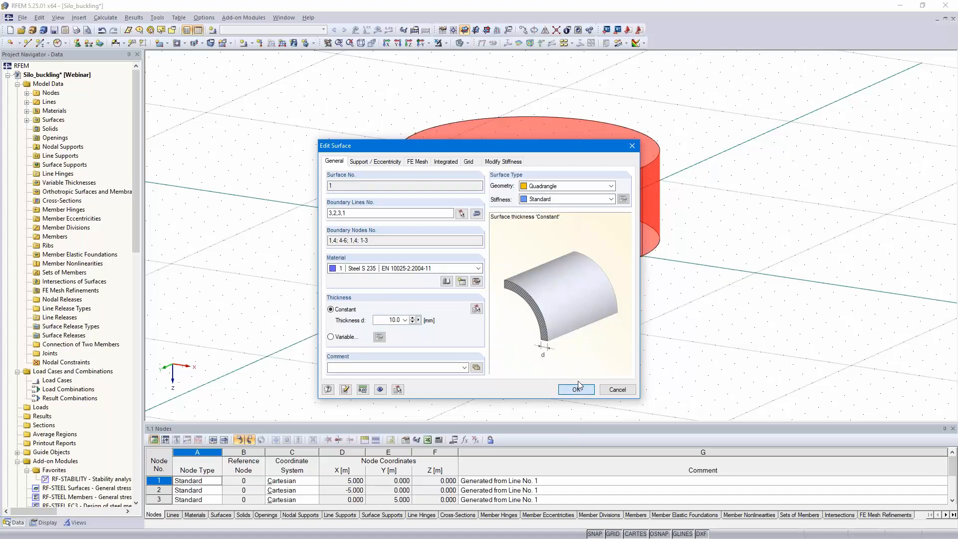
{"action": "left_click", "coordinate": [576, 389]}
- Copy the upper circle of the 10 mm shell course by dZ = -3.5 m to generate the second course
{"action": "left_click", "coordinate": [720, 221]}
{"action": "middle_click_drag", "start_coordinate": [718, 234], "coordinate": [698, 338]}
{"action": "left_click", "coordinate": [641, 246]}
{"action": "left_click", "coordinate": [522, 30]}
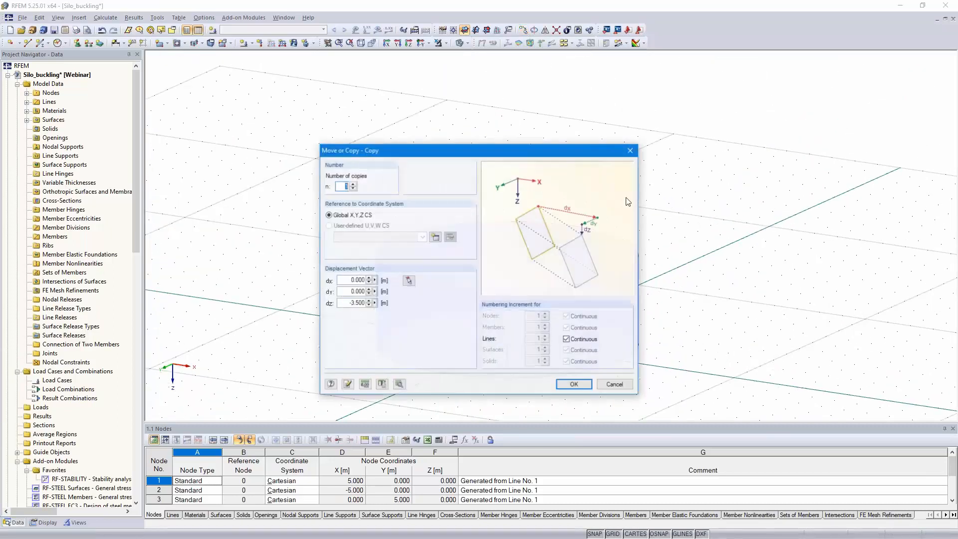
{"action": "left_click", "coordinate": [572, 385]}
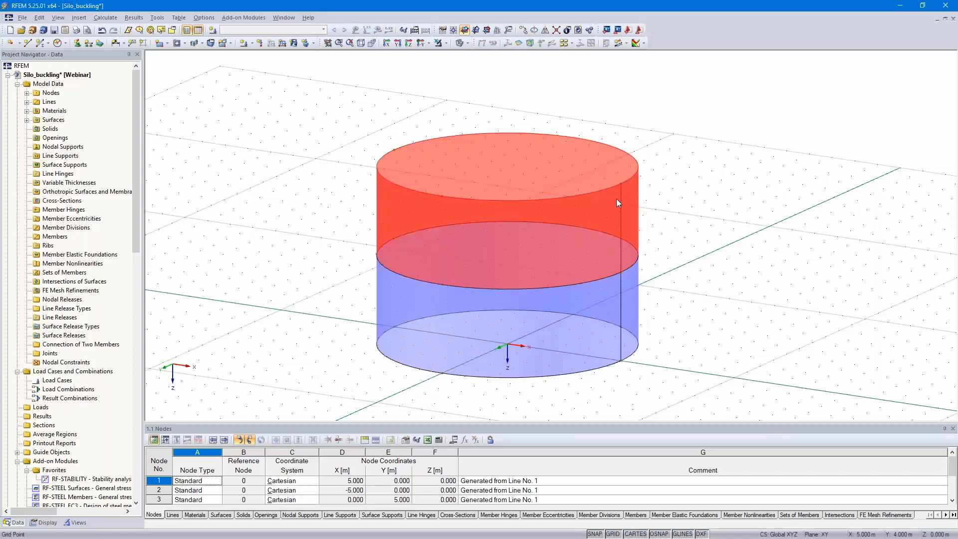
- Give the second shell course Standard stiffness and a constant thickness of 8 mm
{"action": "left_click", "coordinate": [729, 186]}
{"action": "double_click", "coordinate": [599, 221]}
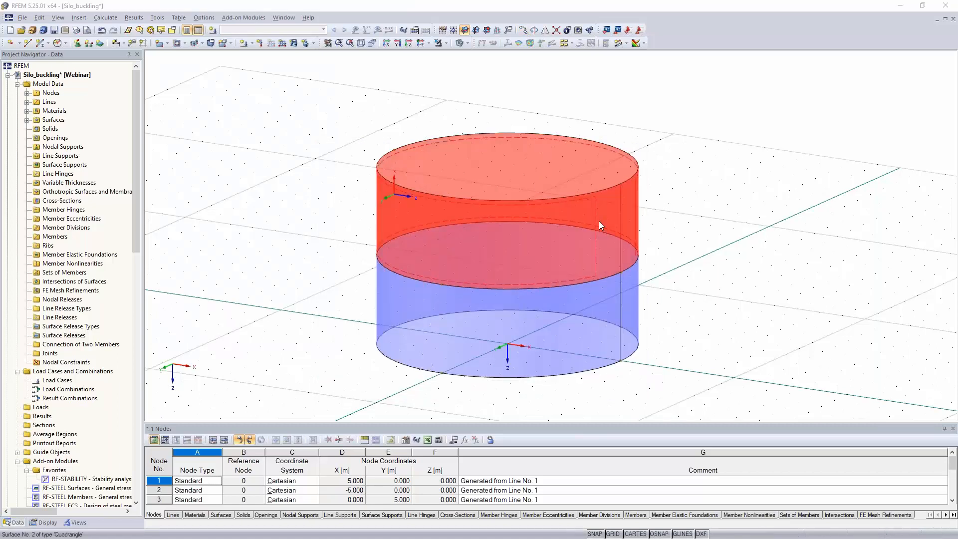
{"action": "left_click", "coordinate": [610, 198]}
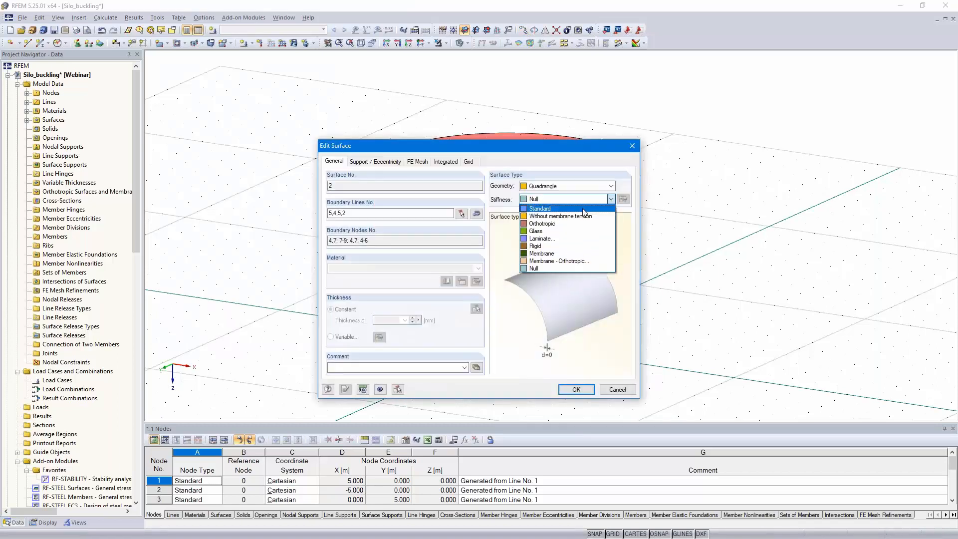
{"action": "left_click", "coordinate": [583, 209]}
{"action": "left_click", "coordinate": [397, 320]}
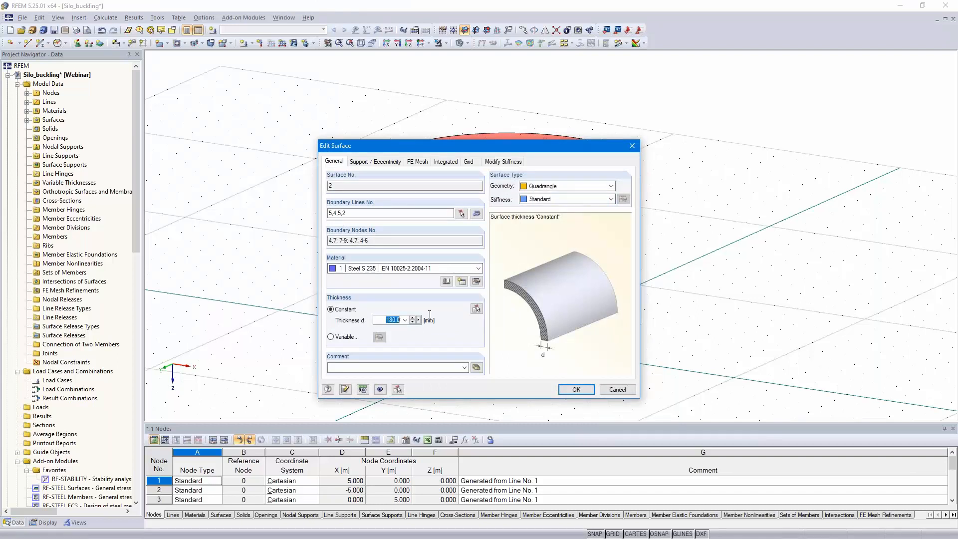
{"action": "type", "text": "8"}
{"action": "left_click", "coordinate": [576, 390]}
- Copy the top circle of the 8 mm course by dZ = -2.2 m to generate the third shell course
{"action": "left_click", "coordinate": [638, 162]}
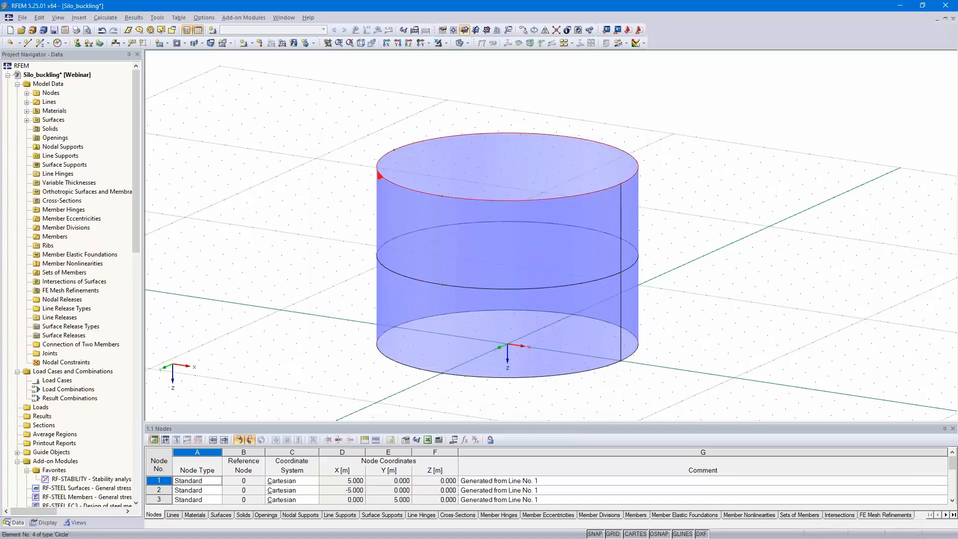
{"action": "left_click", "coordinate": [523, 29]}
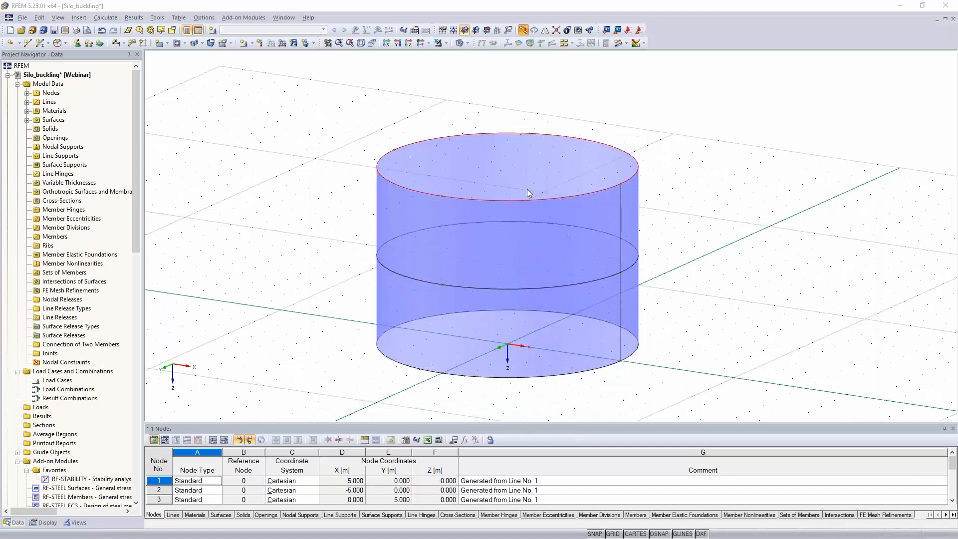
{"action": "double_click", "coordinate": [354, 302]}
{"action": "type", "text": "-2.2"}
{"action": "left_click", "coordinate": [575, 384]}
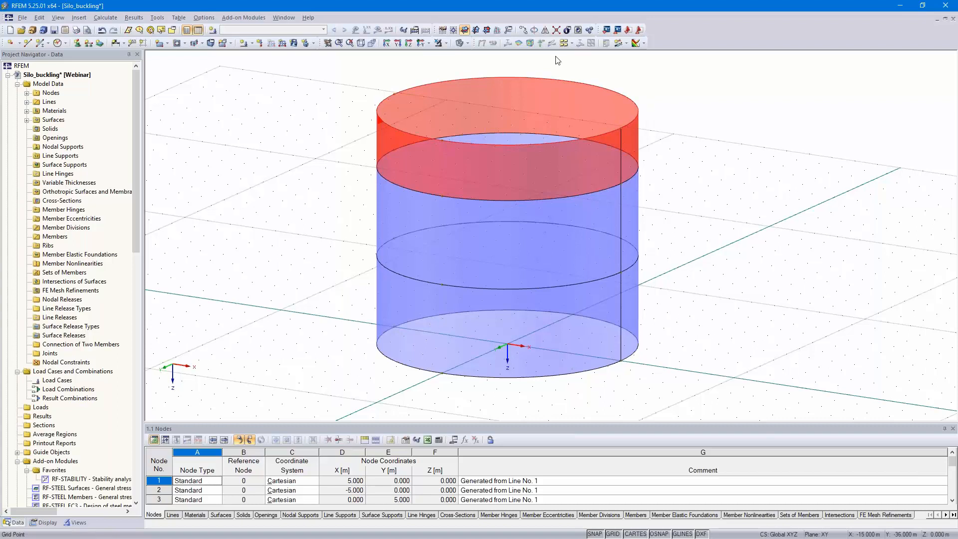
- Copy the new topmost circle by dZ = -0.8 m to add the final short shell course
{"action": "left_click", "coordinate": [525, 31]}
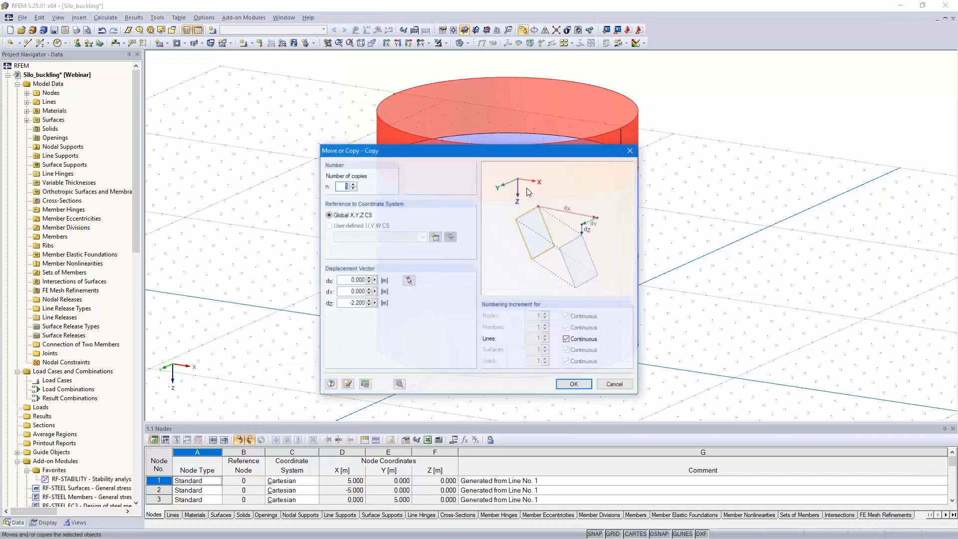
{"action": "double_click", "coordinate": [352, 302]}
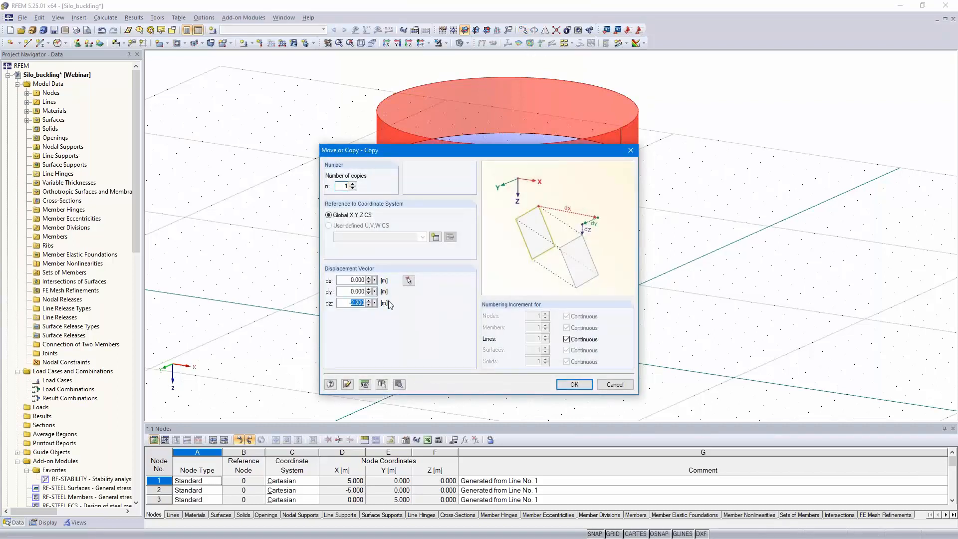
{"action": "type", "text": "-0."}
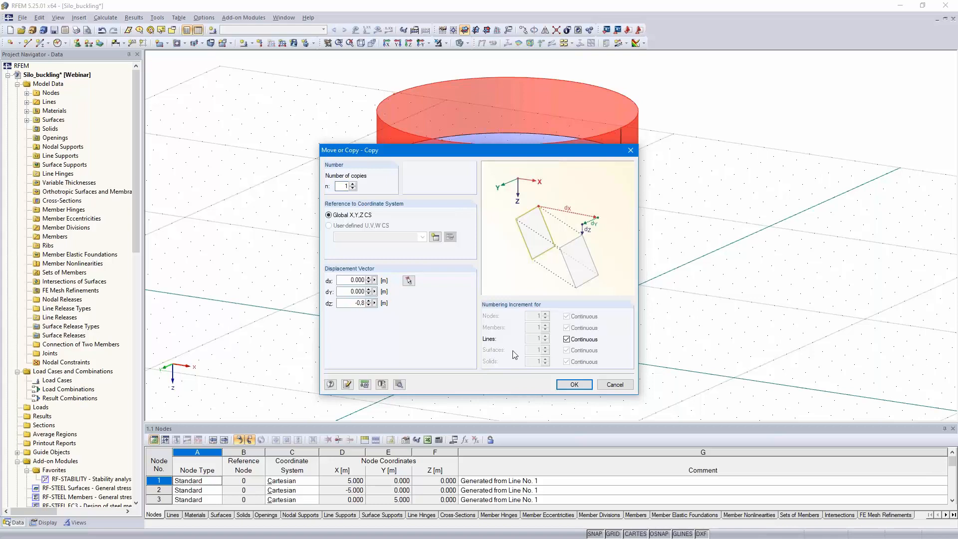
{"action": "left_click", "coordinate": [574, 384]}
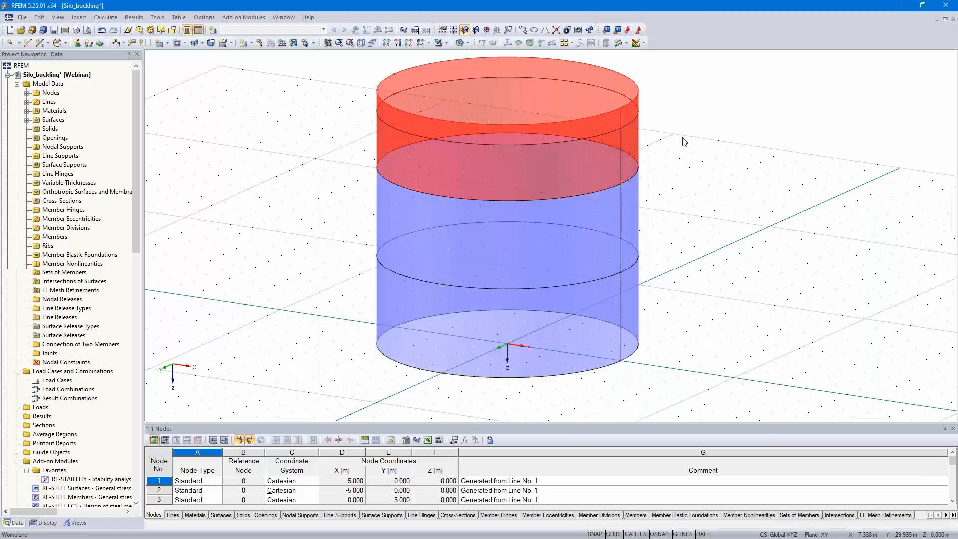
- Set both upper shell surfaces, 3 and 4, to Standard stiffness with a constant thickness of 6 mm
{"action": "double_click", "coordinate": [608, 145]}
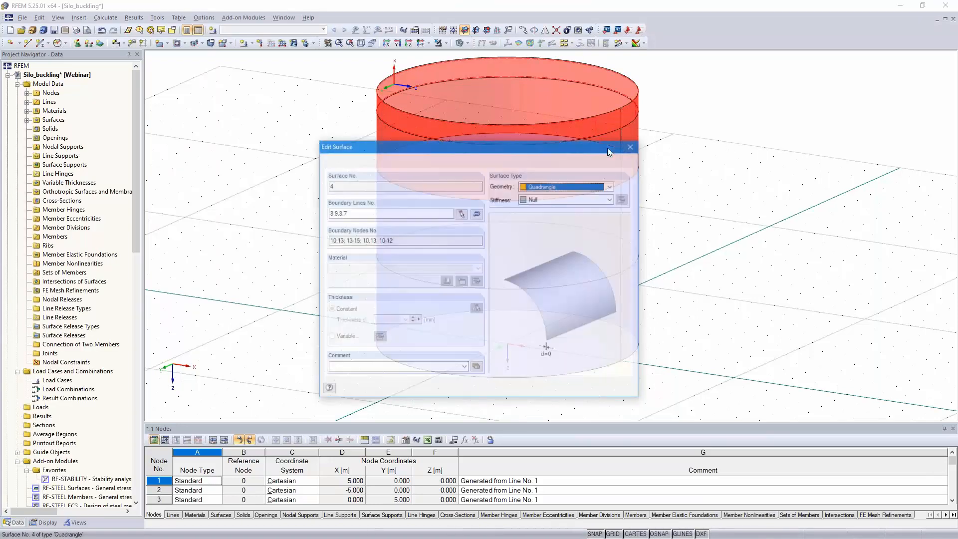
{"action": "key", "text": "Escape"}
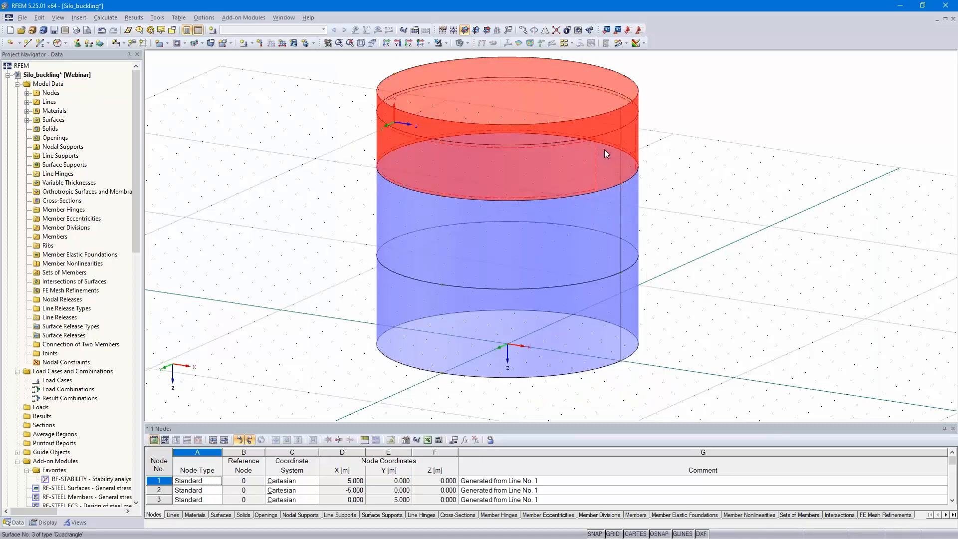
{"action": "double_click", "coordinate": [604, 149]}
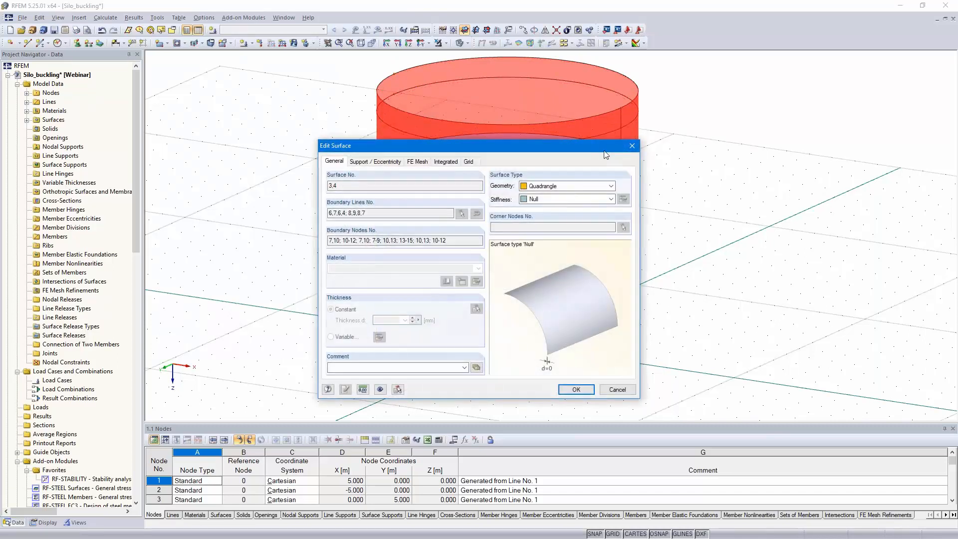
{"action": "left_click", "coordinate": [576, 199]}
{"action": "left_click", "coordinate": [569, 209]}
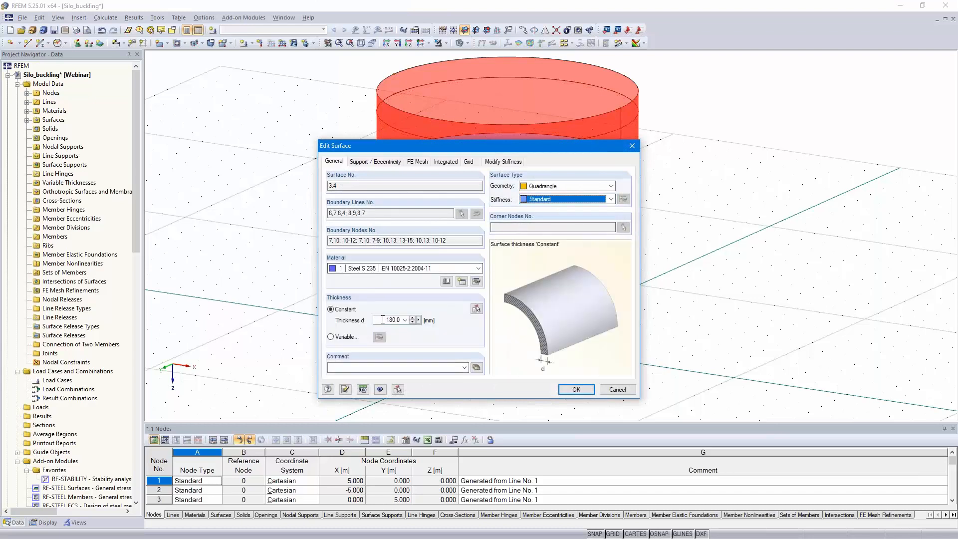
{"action": "left_click_drag", "start_coordinate": [386, 319], "coordinate": [428, 325]}
{"action": "type", "text": "6"}
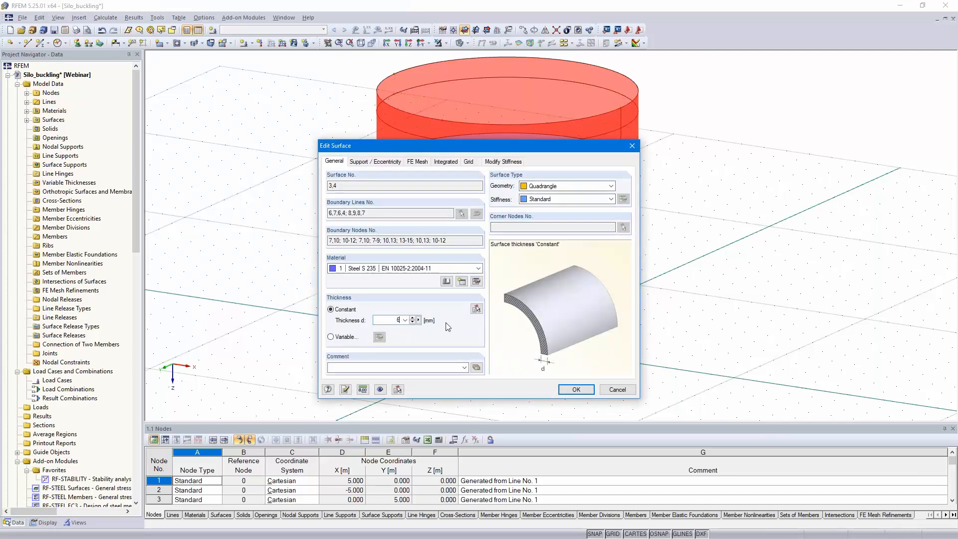
{"action": "left_click", "coordinate": [575, 390]}
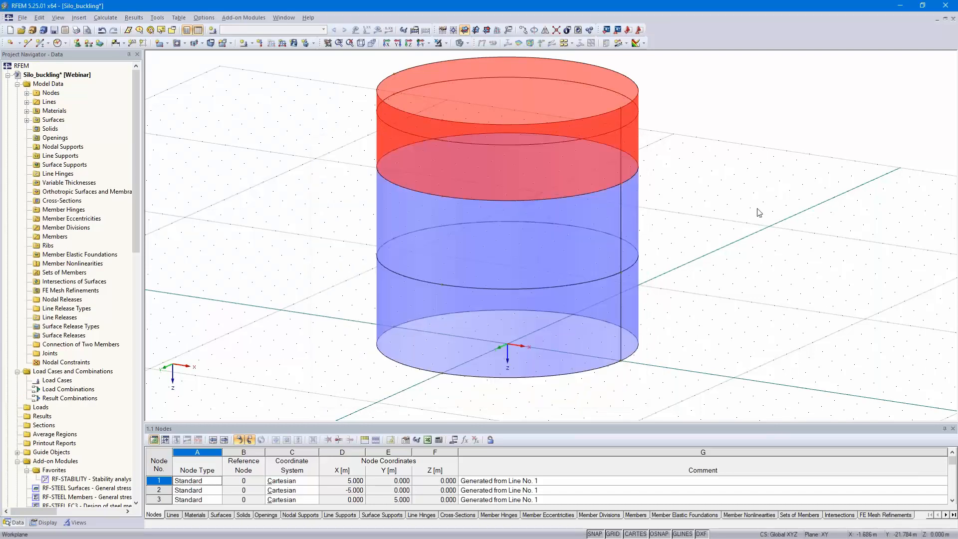
- Color the model graphics according to surface thickness and inspect the silo's shell courses
{"action": "left_click", "coordinate": [45, 522]}
{"action": "scroll", "coordinate": [54, 470], "scroll_direction": "down", "scroll_amount": 20}
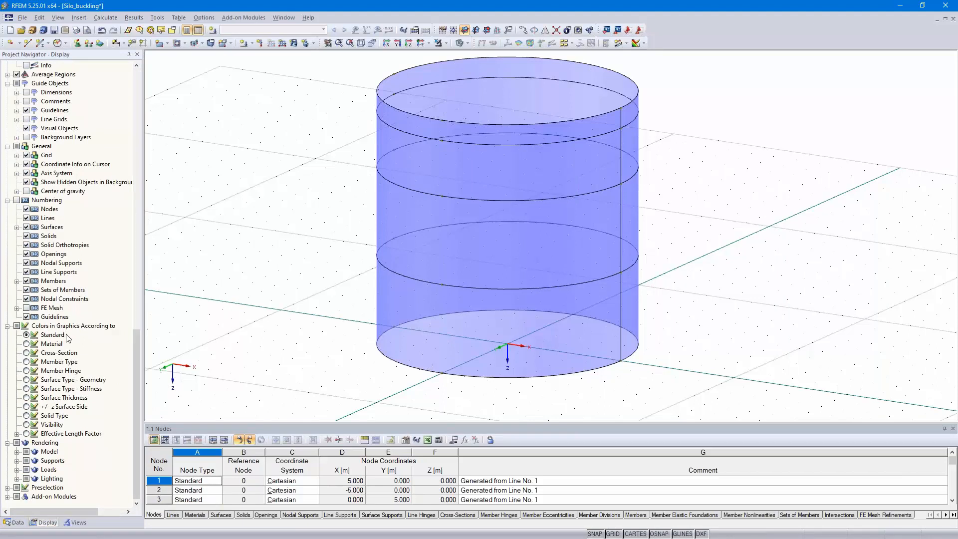
{"action": "left_click", "coordinate": [26, 398]}
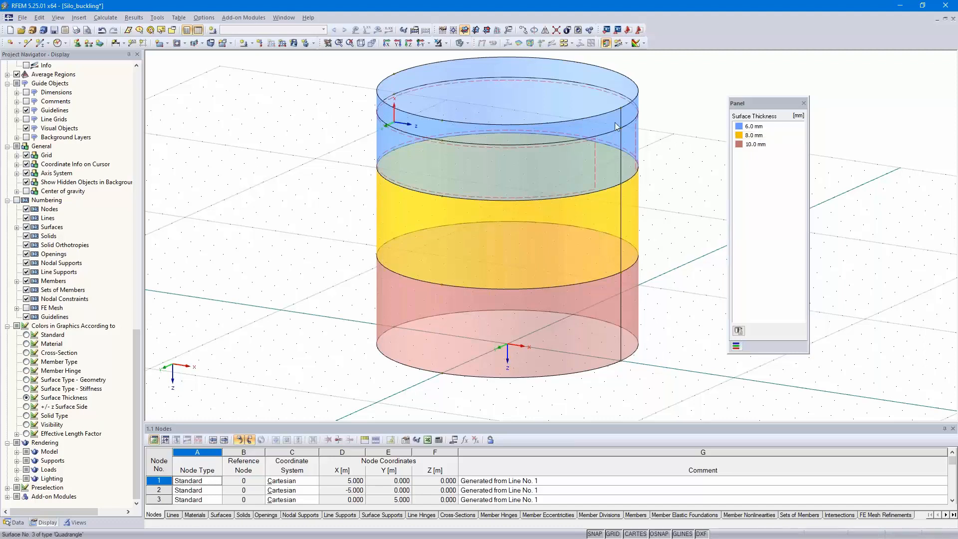
{"action": "mouse_move", "coordinate": [582, 325]}
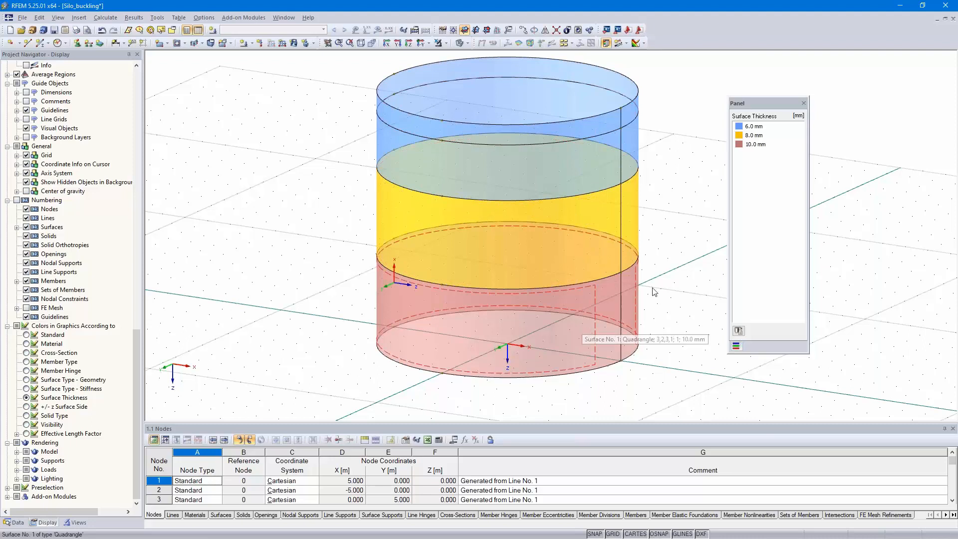
- Create a hinged line support type in local line axes x,y,z with all three displacements fixed, and assign it to the silo's base circle
{"action": "middle_click_drag", "start_coordinate": [671, 215], "coordinate": [665, 232]}
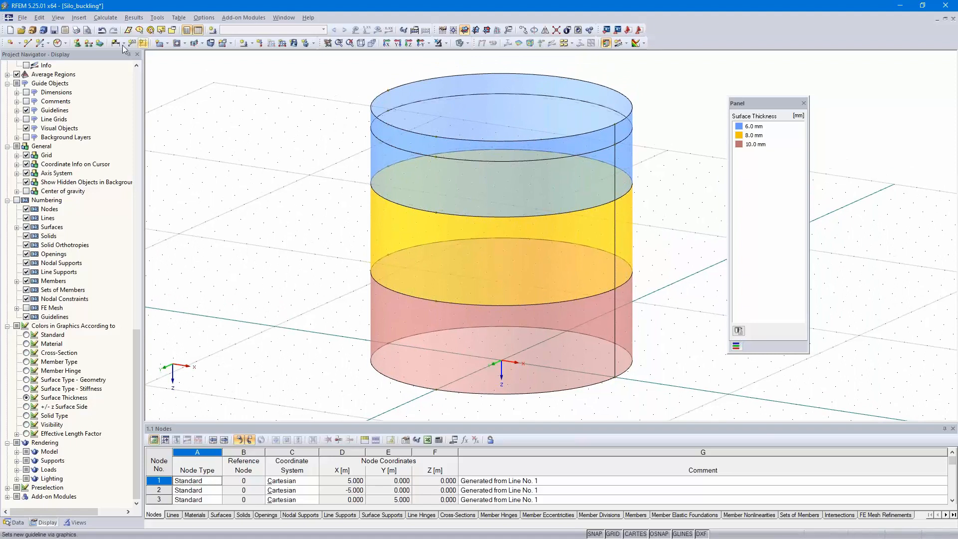
{"action": "left_click", "coordinate": [88, 43]}
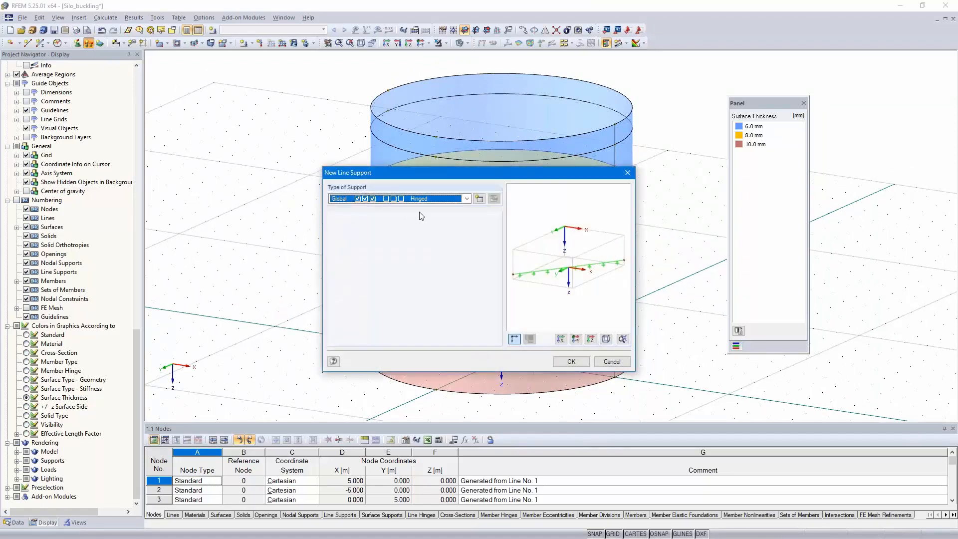
{"action": "left_click", "coordinate": [479, 198]}
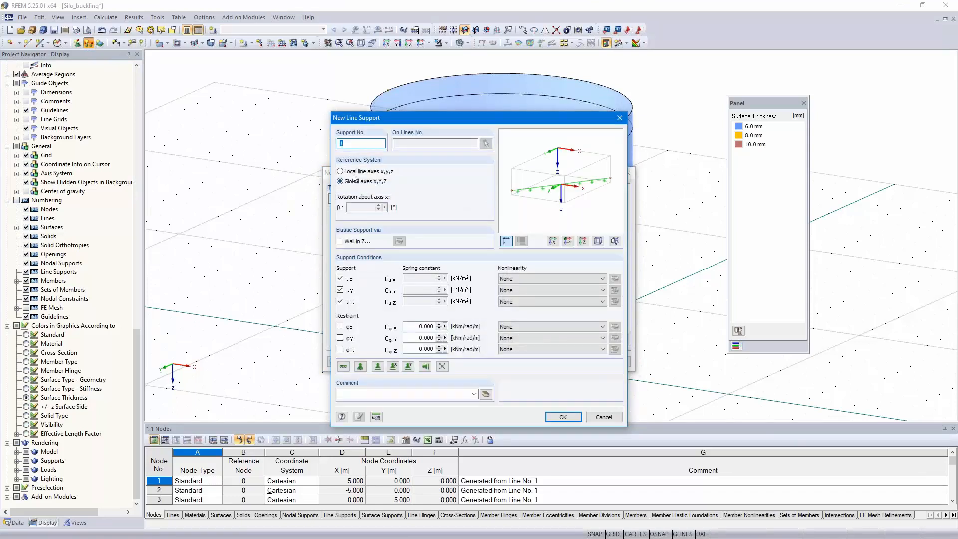
{"action": "left_click", "coordinate": [341, 171]}
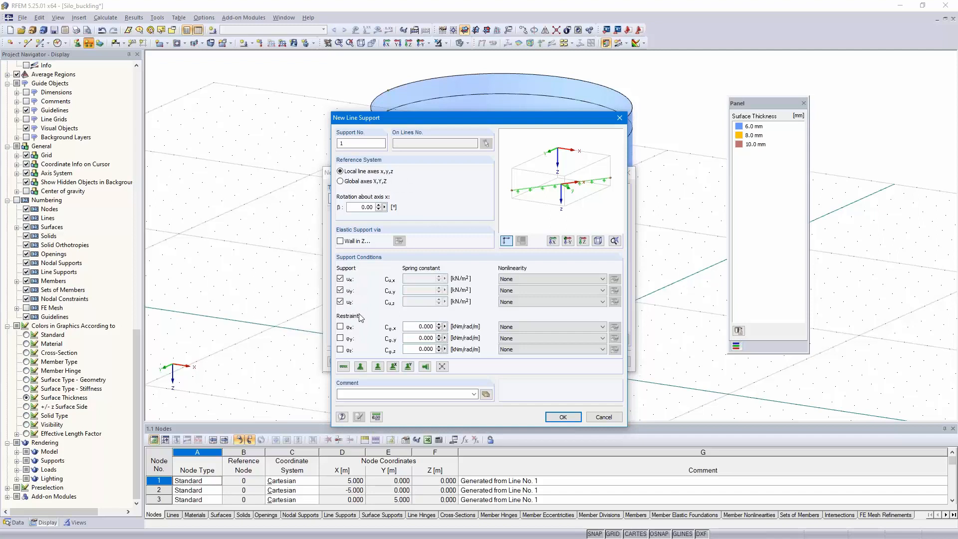
{"action": "left_click", "coordinate": [563, 417]}
{"action": "left_click", "coordinate": [568, 359]}
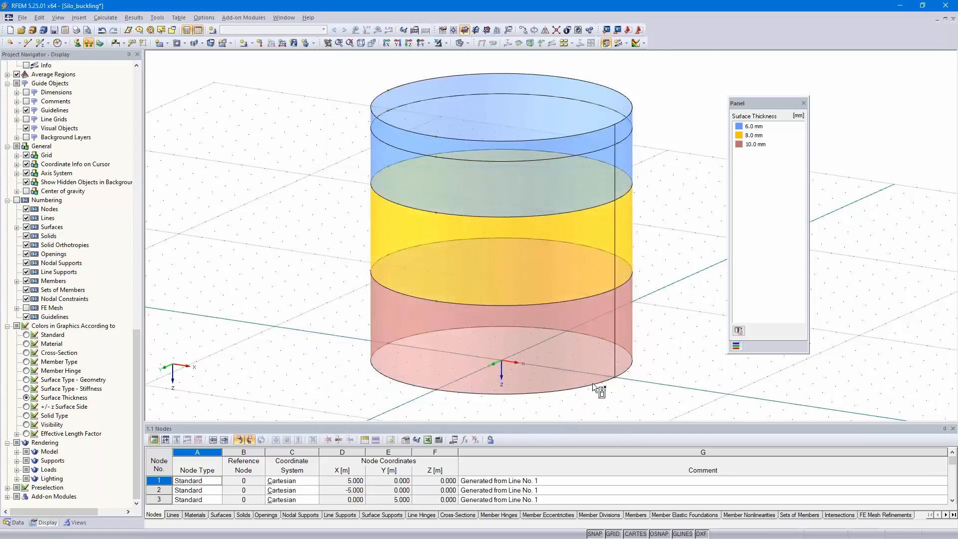
{"action": "left_click", "coordinate": [583, 387]}
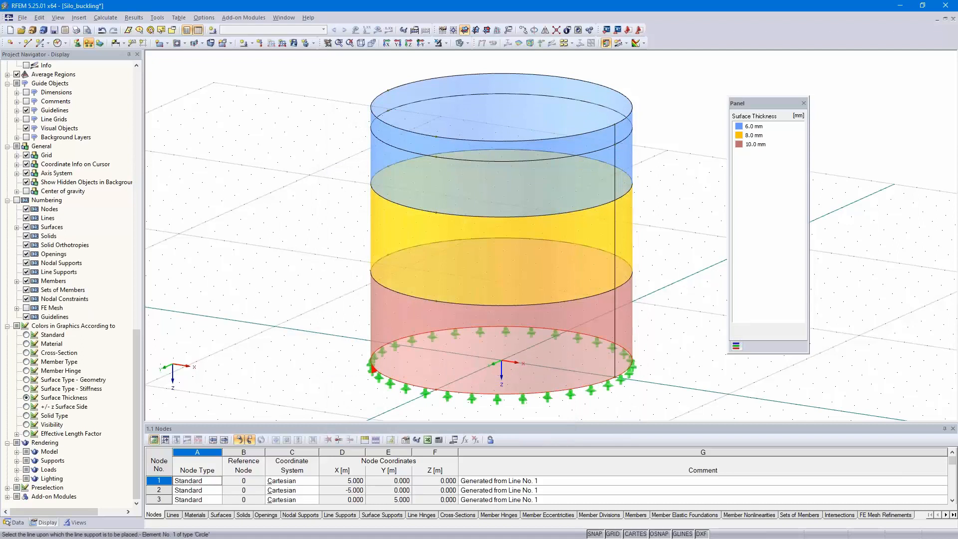
{"action": "key", "text": "Escape"}
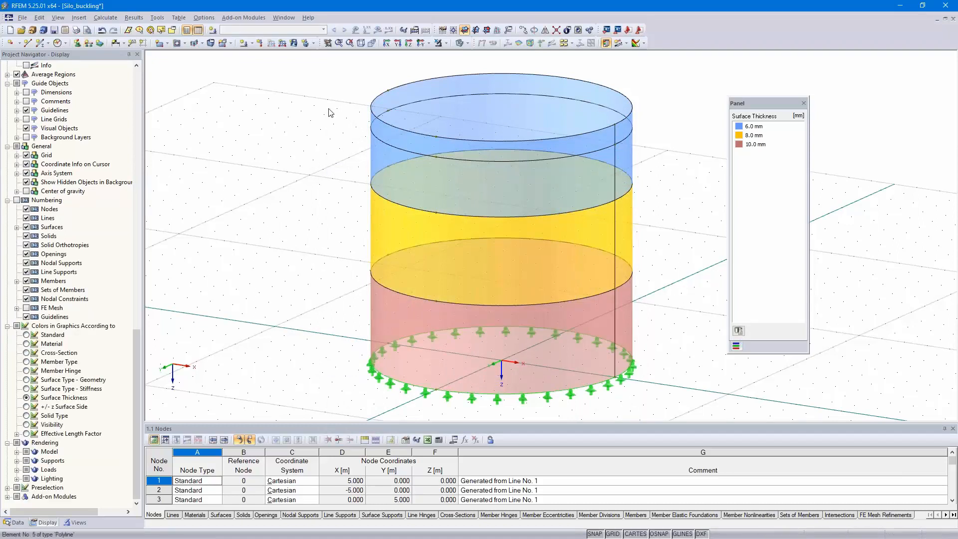
- Create a line support type in local line axes x,y,z with only ux and uy fixed, and assign it to the silo's uppermost circle
{"action": "left_click", "coordinate": [90, 46]}
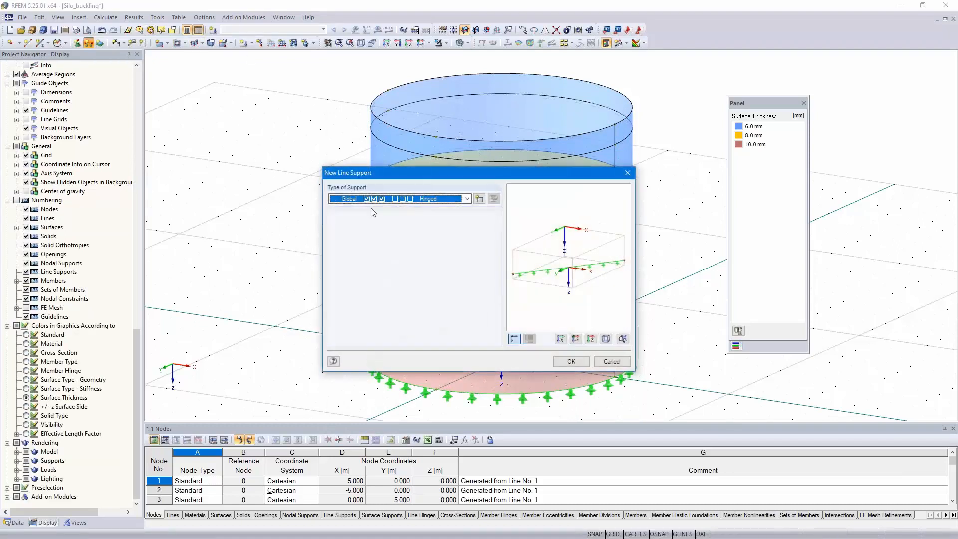
{"action": "left_click", "coordinate": [478, 199]}
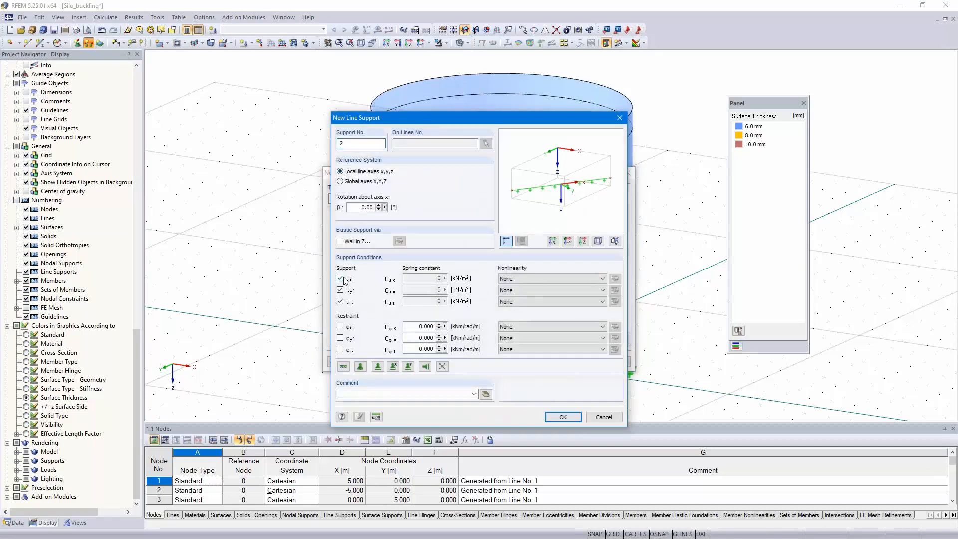
{"action": "left_click", "coordinate": [341, 301]}
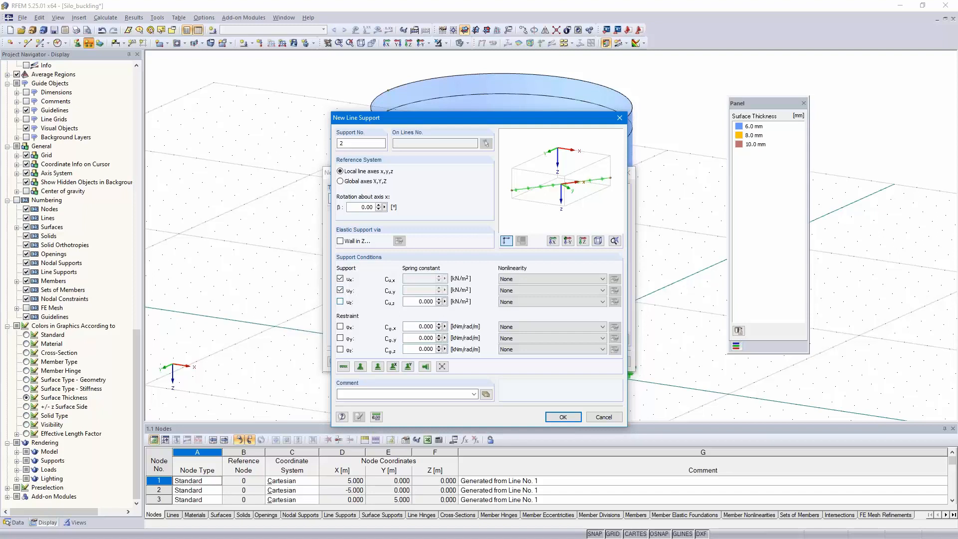
{"action": "left_click", "coordinate": [563, 417]}
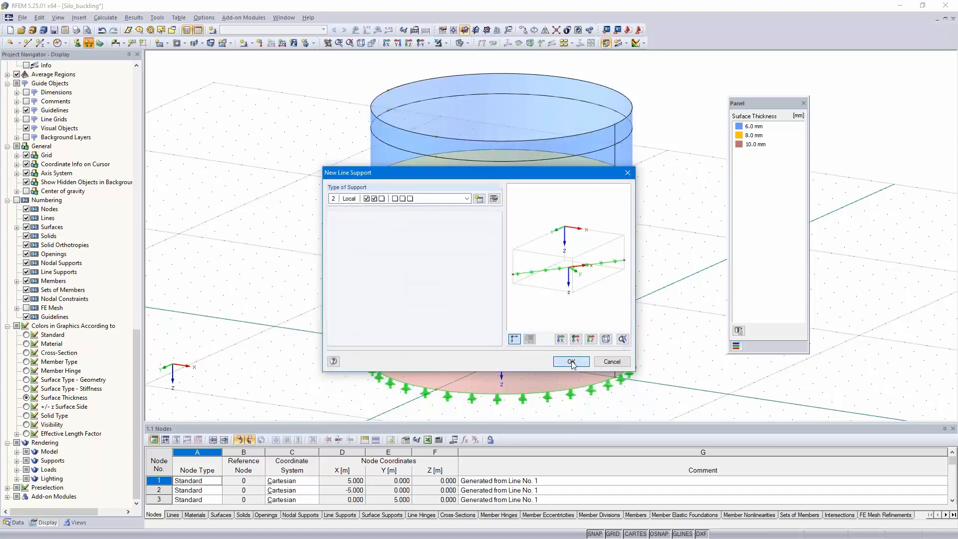
{"action": "left_click", "coordinate": [592, 136]}
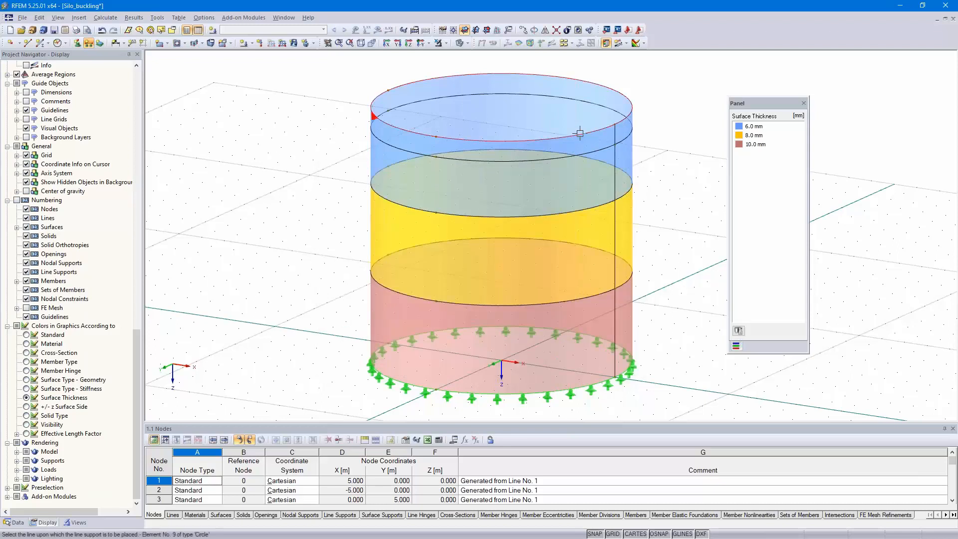
{"action": "right_click", "coordinate": [659, 152]}
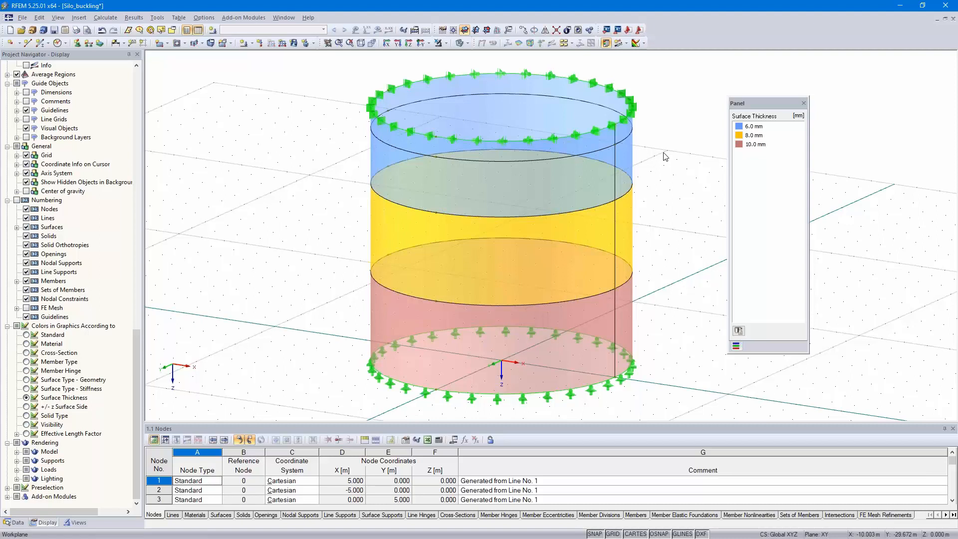
- Set up permanent load case LC1, Design loads, with self-weight deactivated
{"action": "middle_click_drag", "start_coordinate": [665, 163], "coordinate": [653, 173]}
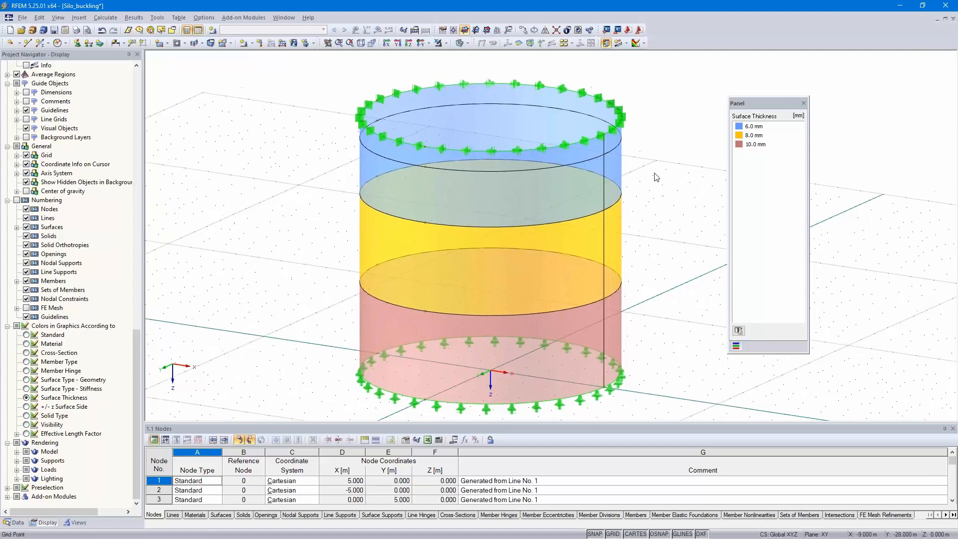
{"action": "left_click", "coordinate": [295, 44]}
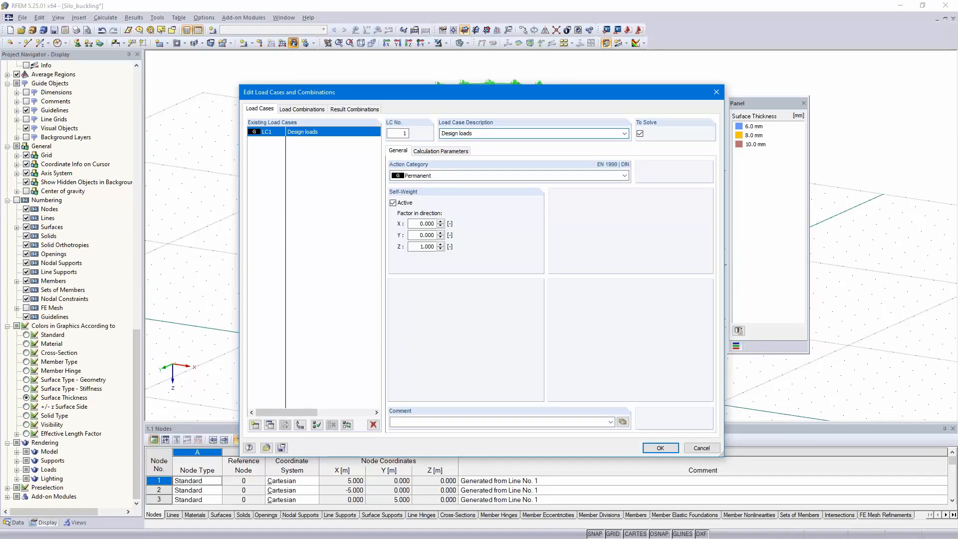
{"action": "left_click", "coordinate": [393, 202]}
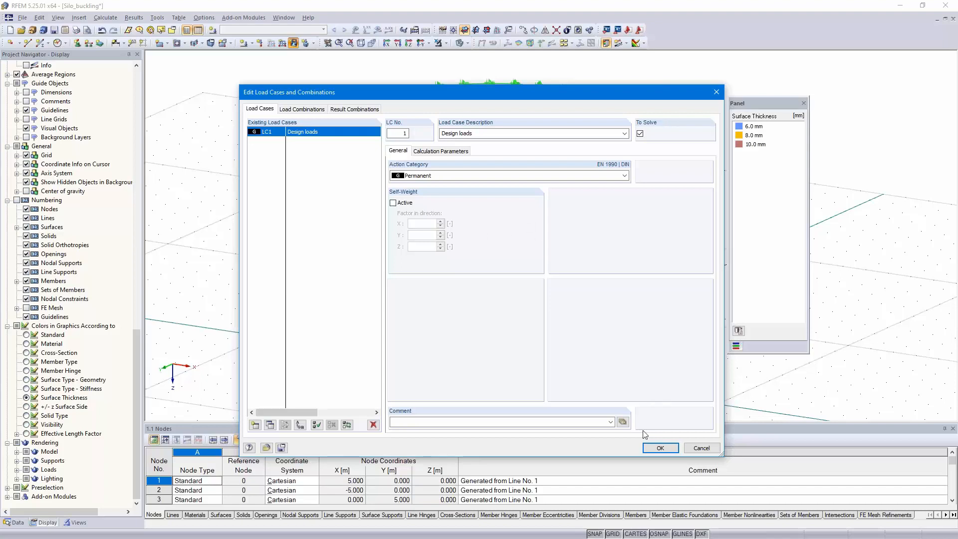
{"action": "left_click", "coordinate": [656, 446]}
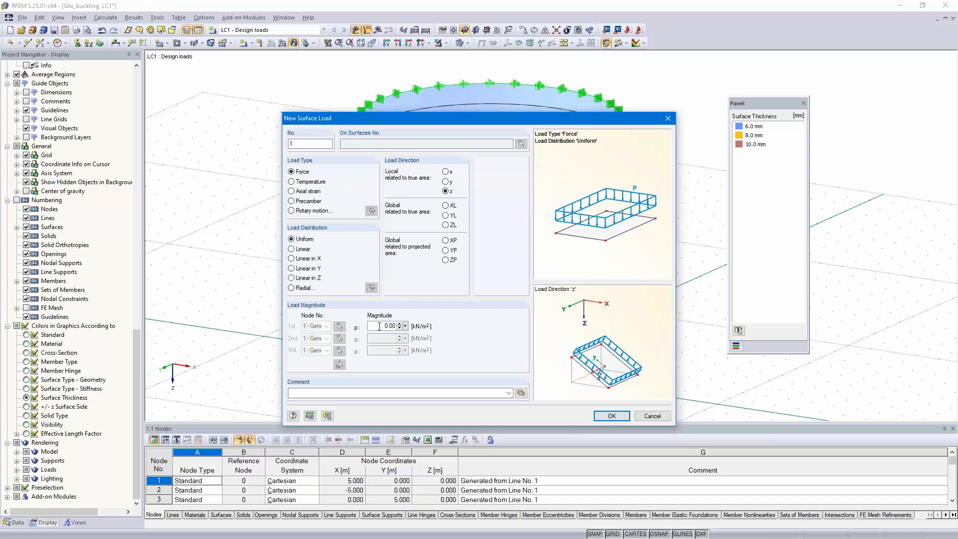
- Apply a uniform surface load of 8 kN/m² in local z to the three lower shell courses
{"action": "type", "text": "8"}
{"action": "left_click", "coordinate": [610, 415]}
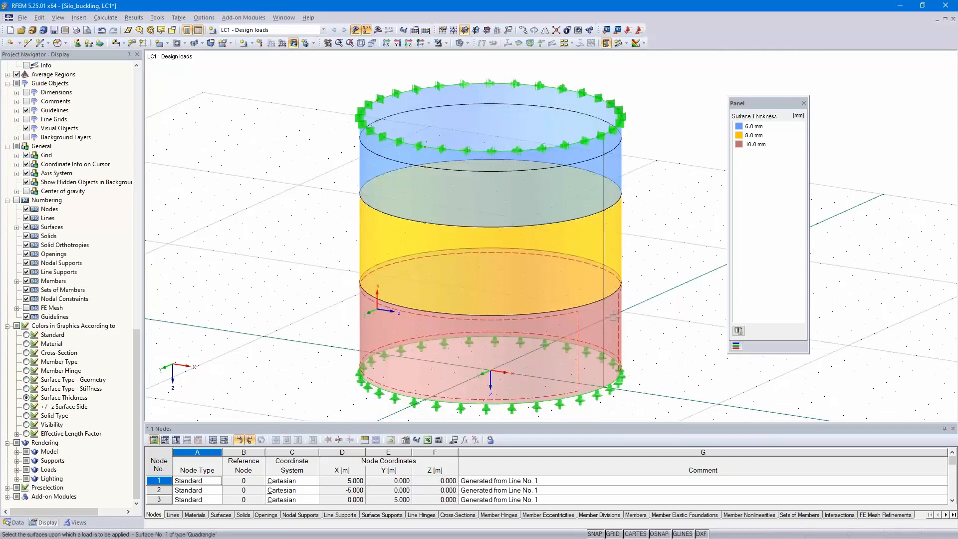
{"action": "left_click", "coordinate": [612, 317]}
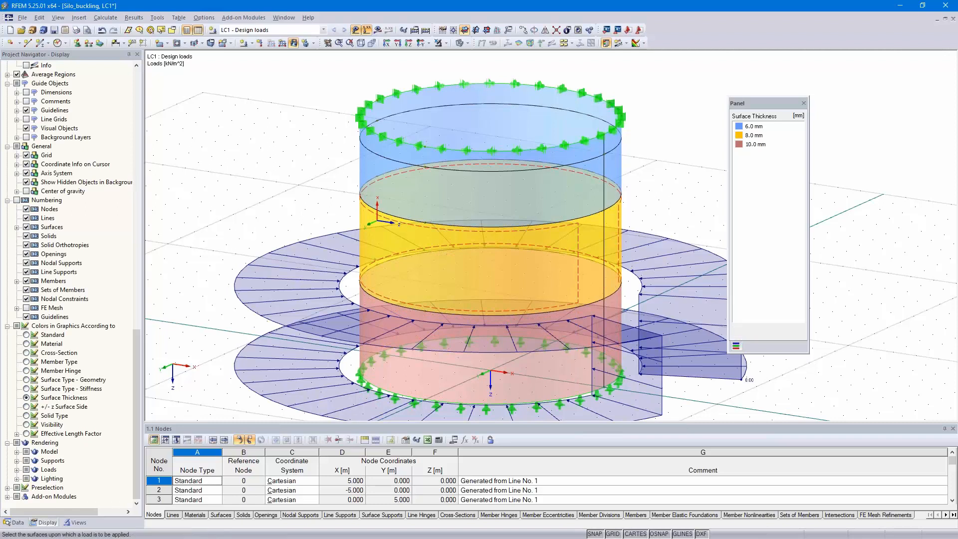
{"action": "left_click", "coordinate": [610, 244]}
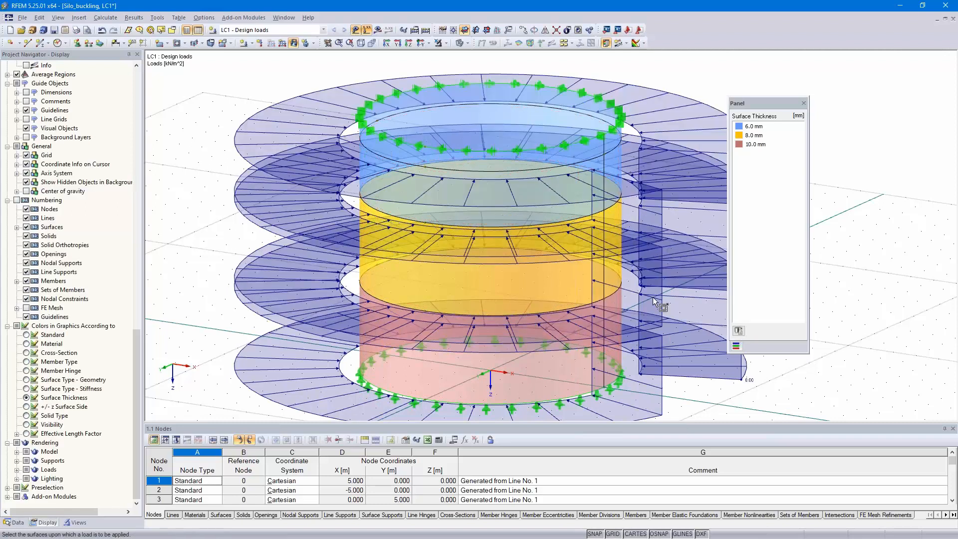
- Apply a linear-in-Z surface load to the short top course, from 8 kN/m² at node 10 to 0 kN/m² at node 13
{"action": "mouse_move", "coordinate": [657, 236]}
{"action": "middle_mouse_down", "text": "ctrl"}
{"action": "mouse_move", "coordinate": [658, 224]}
{"action": "mouse_move", "coordinate": [660, 235]}
{"action": "middle_mouse_up", "text": "ctrl"}
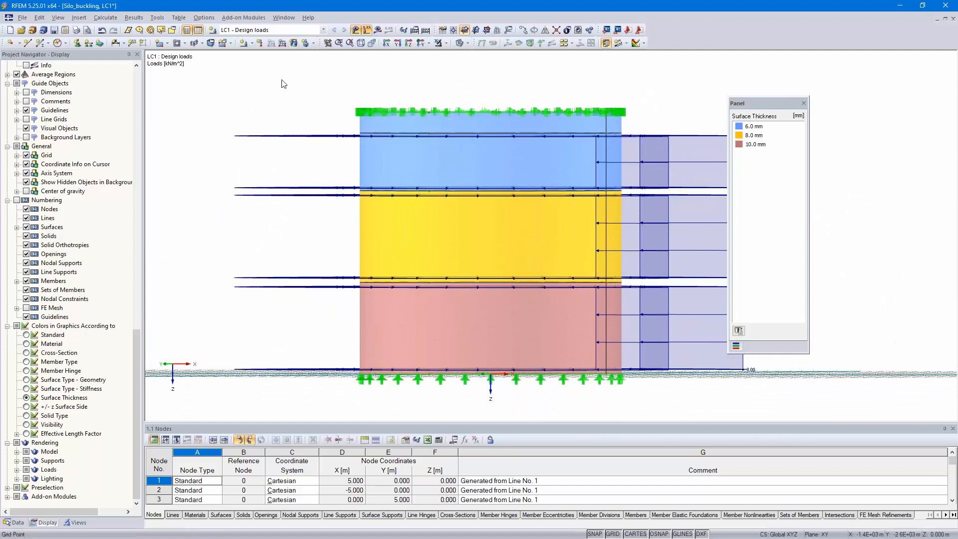
{"action": "left_click", "coordinate": [294, 44]}
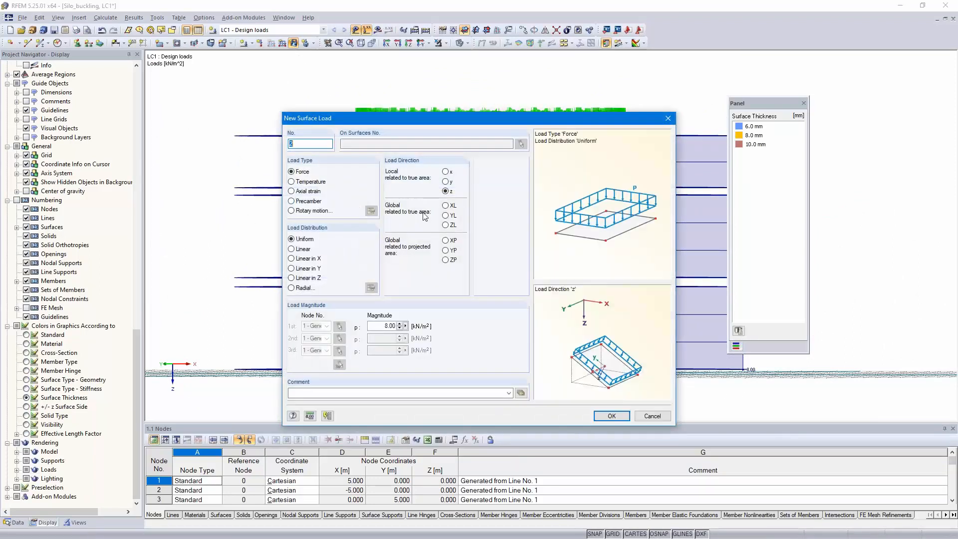
{"action": "left_click", "coordinate": [292, 277]}
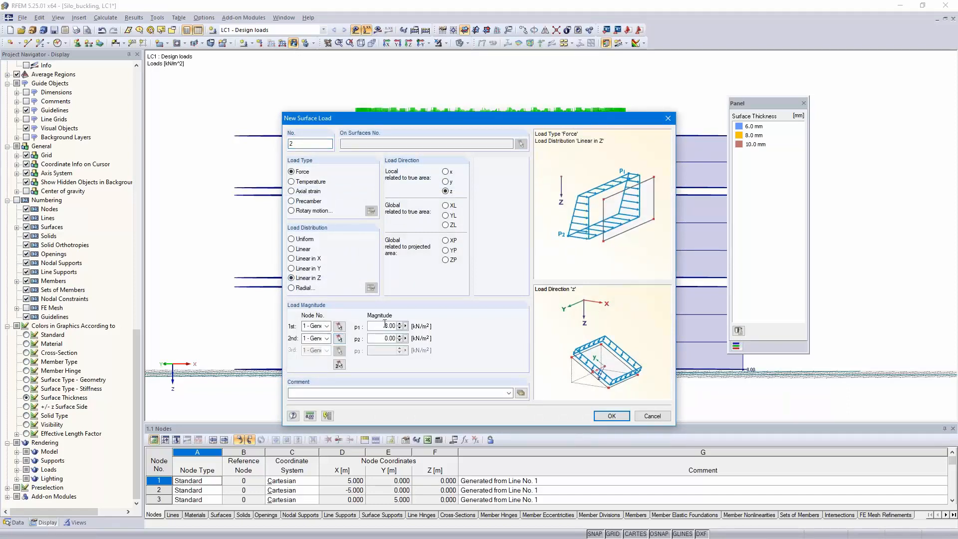
{"action": "left_click", "coordinate": [339, 327]}
{"action": "left_click", "coordinate": [340, 334]}
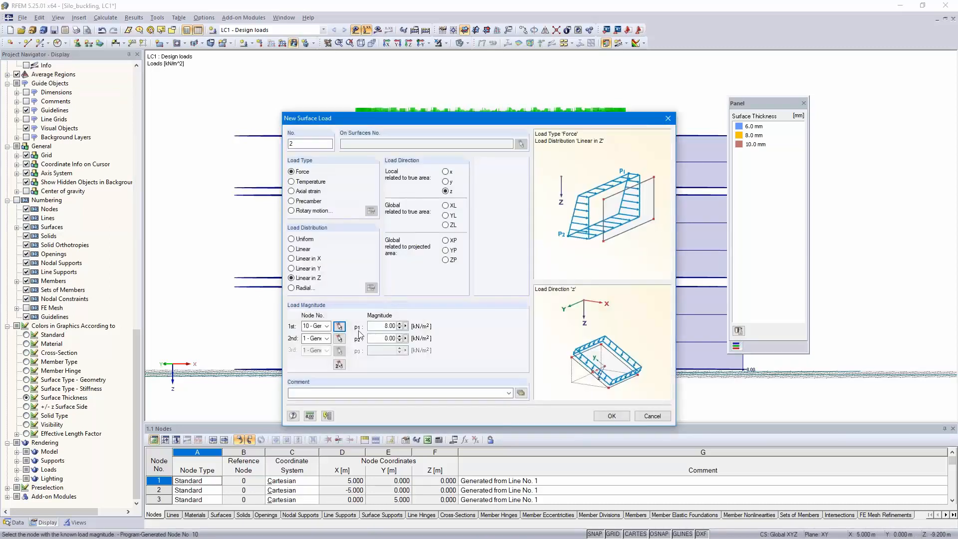
{"action": "left_click", "coordinate": [338, 339]}
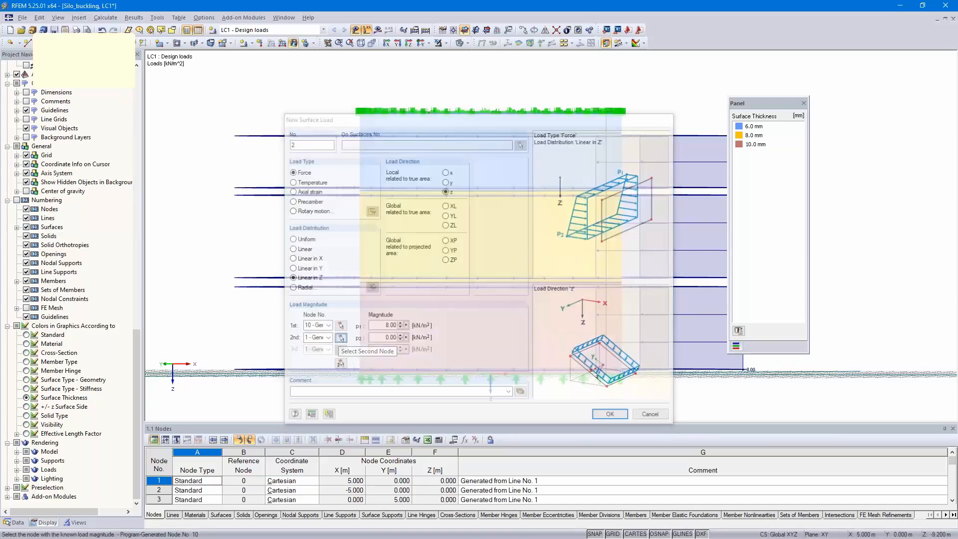
{"action": "left_click", "coordinate": [605, 113]}
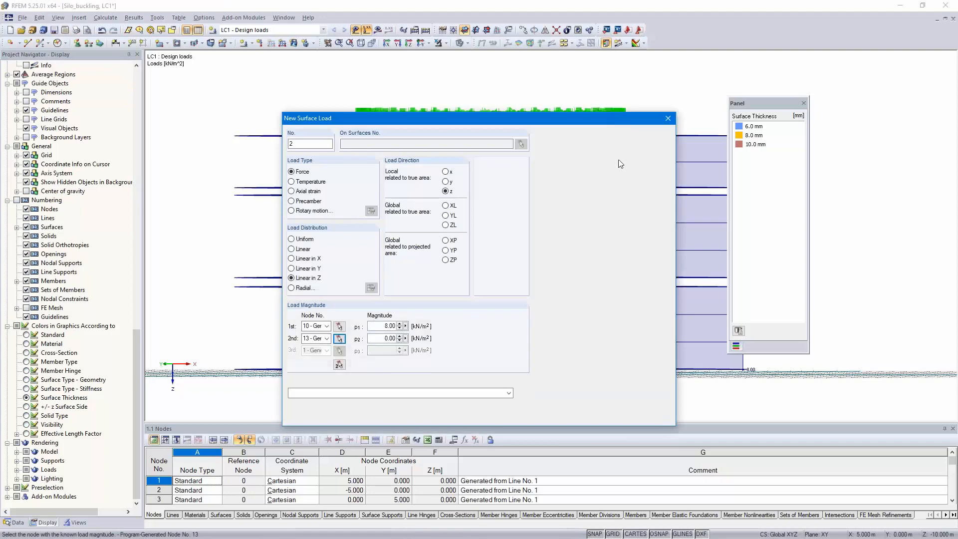
{"action": "left_click", "coordinate": [612, 415]}
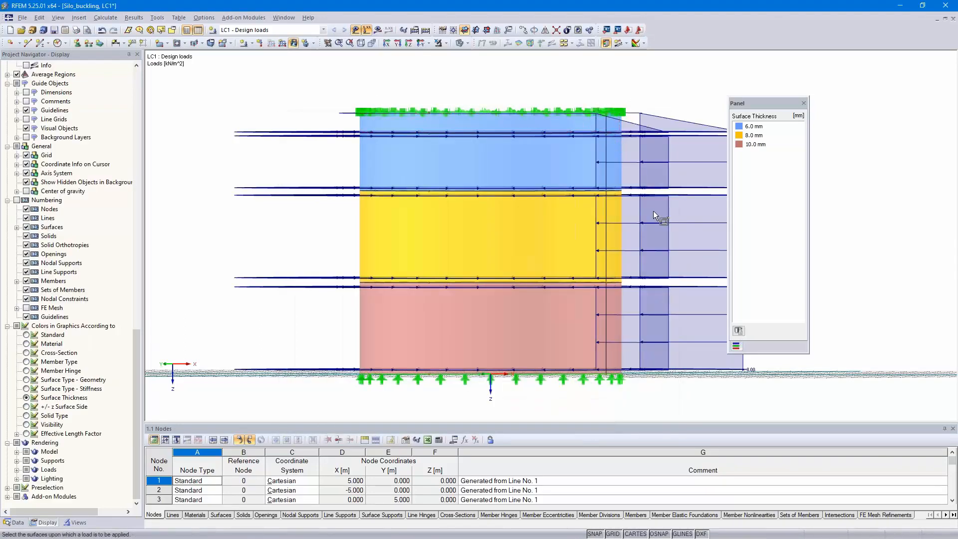
{"action": "right_click", "coordinate": [871, 154]}
- Calculate the four lowest eigenvalues for LC1 in RF-STABILITY, using eigenvalue analysis with the Lanczos method
{"action": "middle_click_drag", "start_coordinate": [649, 159], "coordinate": [559, 185]}
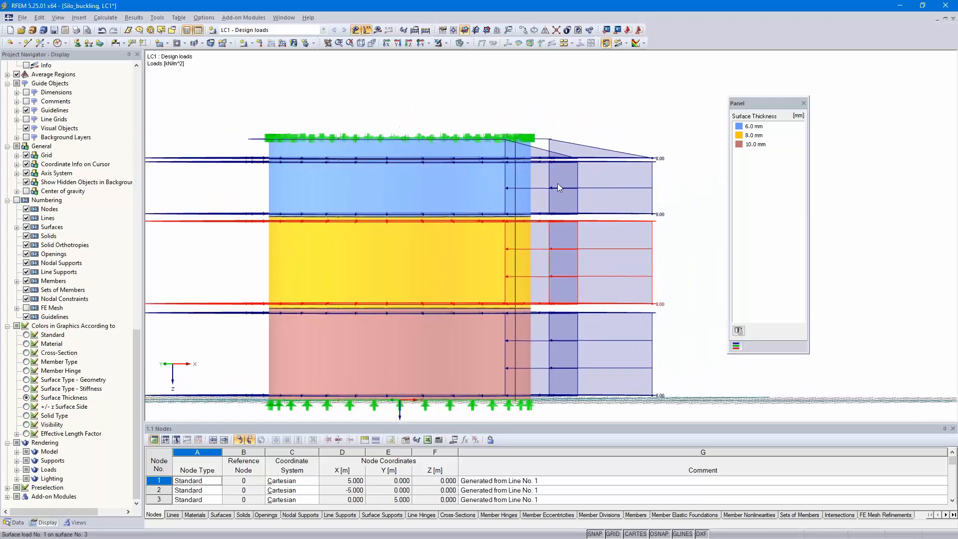
{"action": "middle_click_drag", "start_coordinate": [680, 271], "coordinate": [504, 262], "text": "ctrl"}
{"action": "scroll", "coordinate": [649, 288], "scroll_direction": "down", "scroll_amount": 5}
{"action": "scroll", "coordinate": [582, 271], "scroll_direction": "up", "scroll_amount": 5}
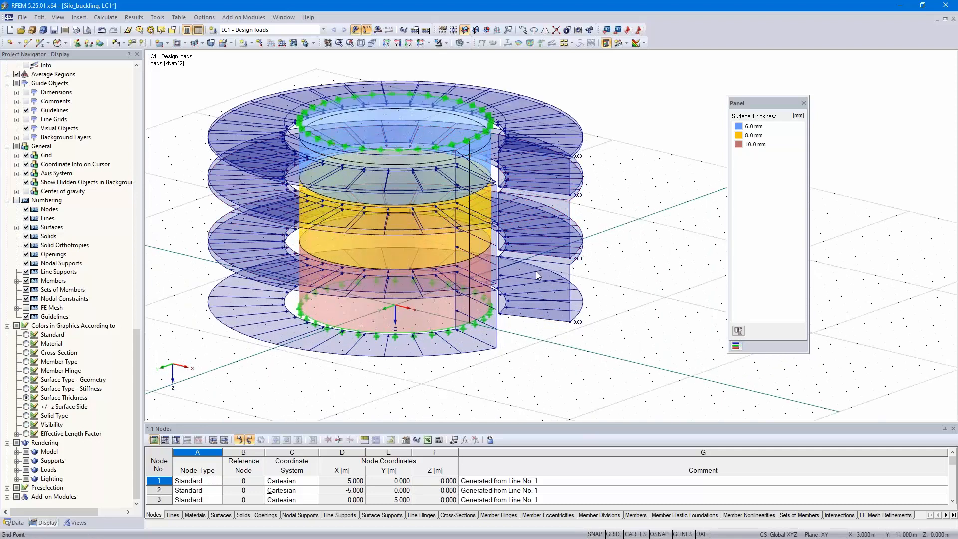
{"action": "scroll", "coordinate": [640, 303], "scroll_direction": "up", "scroll_amount": 1}
{"action": "middle_click_drag", "start_coordinate": [643, 305], "coordinate": [625, 293]}
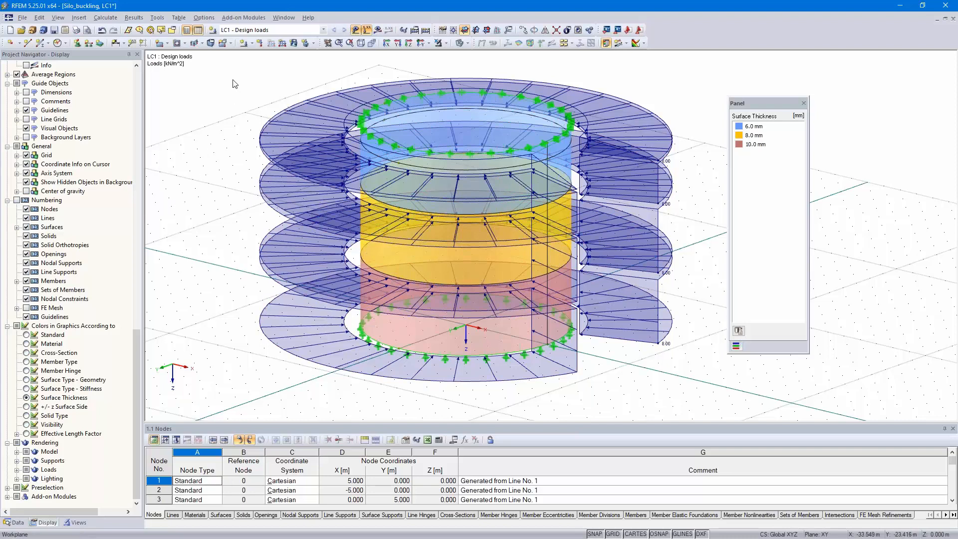
{"action": "left_click", "coordinate": [244, 18]}
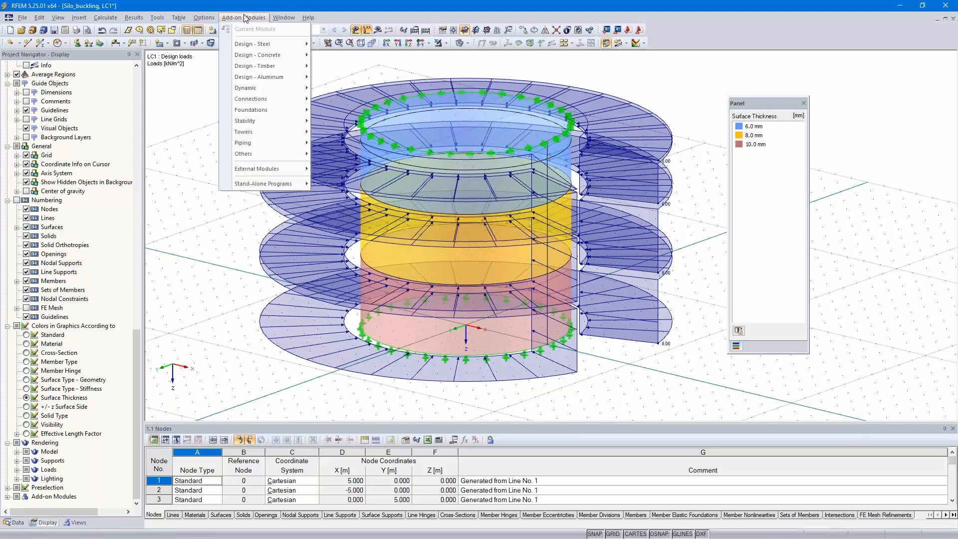
{"action": "mouse_move", "coordinate": [295, 123]}
{"action": "left_click", "coordinate": [356, 122]}
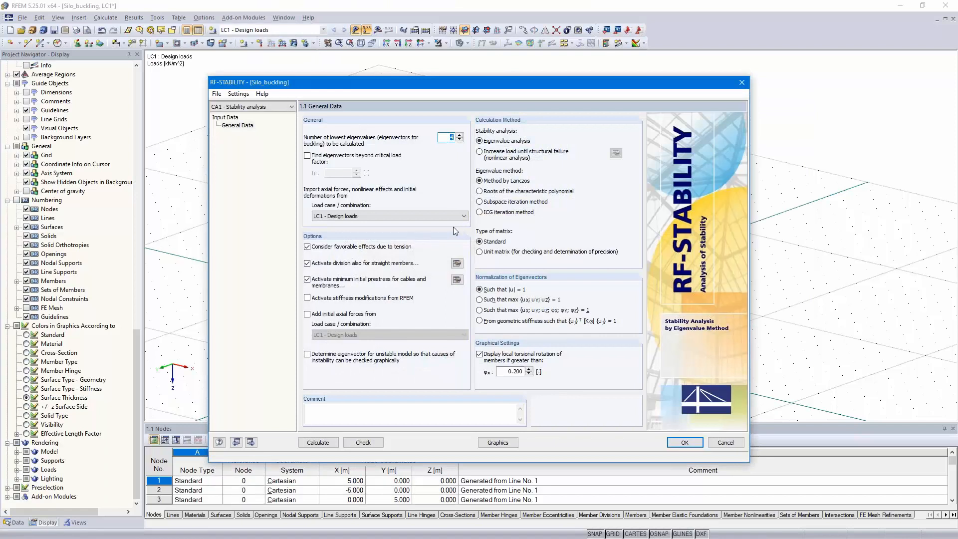
{"action": "left_click", "coordinate": [317, 443]}
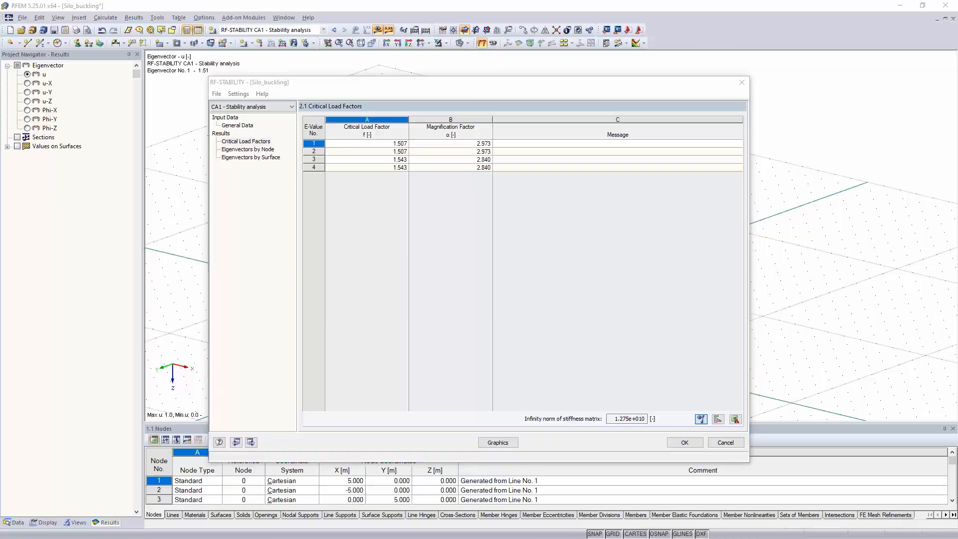
- Switch to the presentation and review the Analysis slides on the elastic critical and plastic reference resistance ratios and overall relative slenderness
{"action": "key", "text": "alt+Tab"}
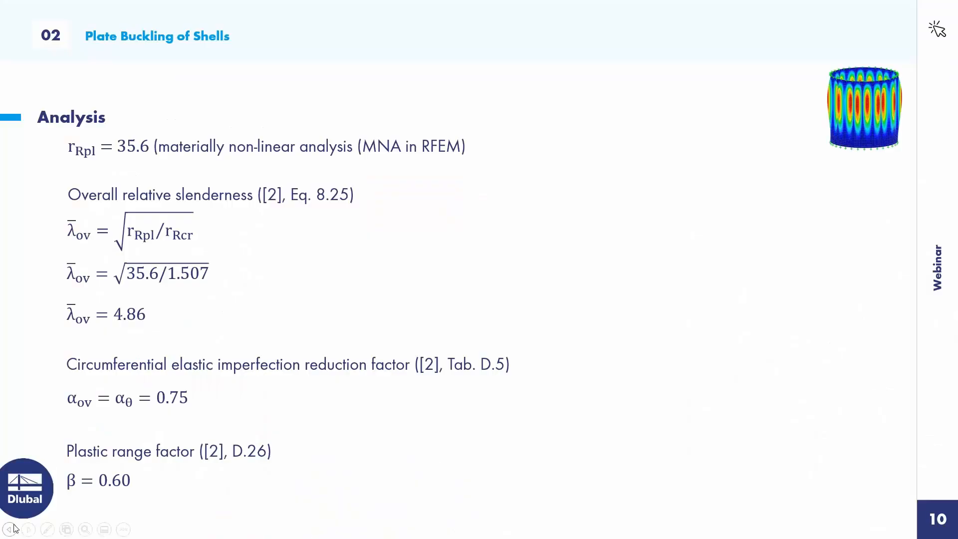
{"action": "left_click", "coordinate": [9, 529]}
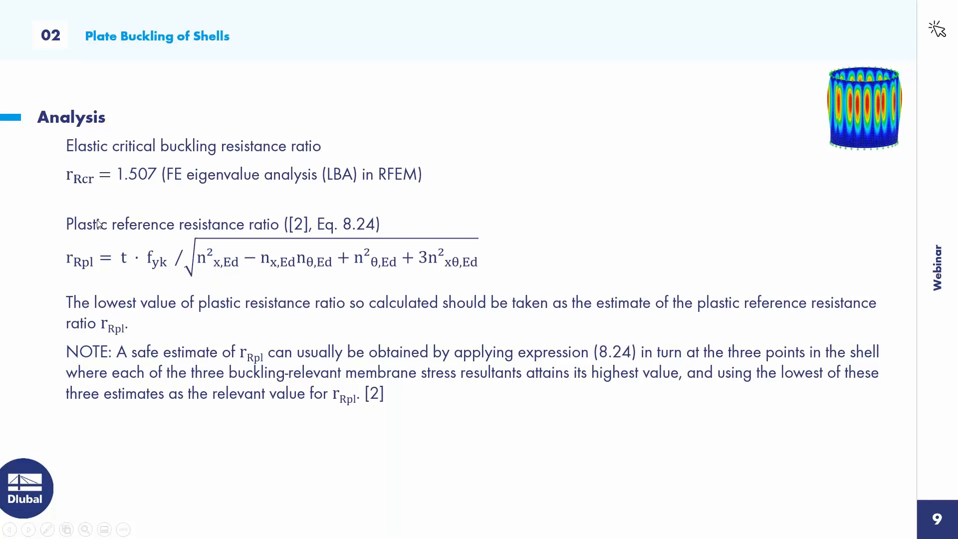
{"action": "left_click", "coordinate": [29, 528]}
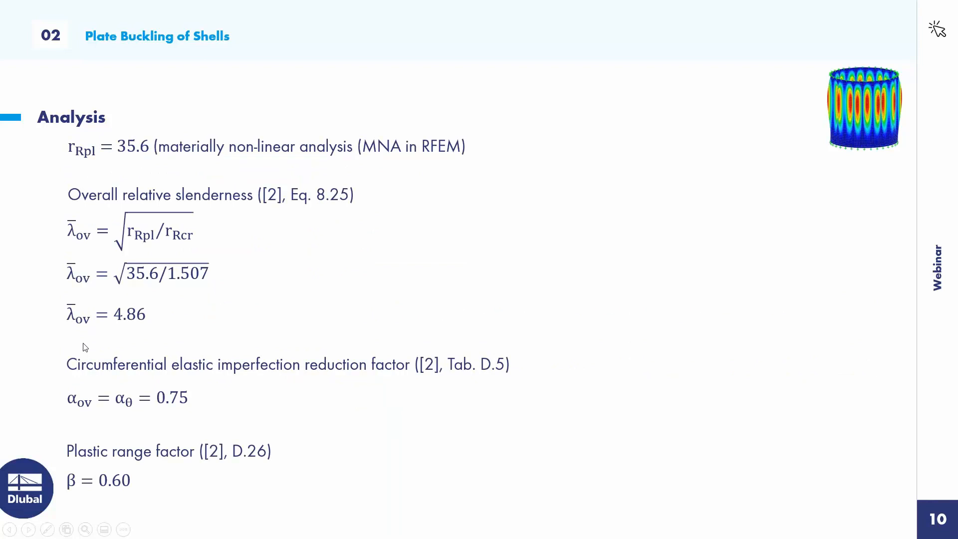
- Return to RFEM, display the first eigenvector on the silo model, and save the model
{"action": "key", "text": "alt+Tab"}
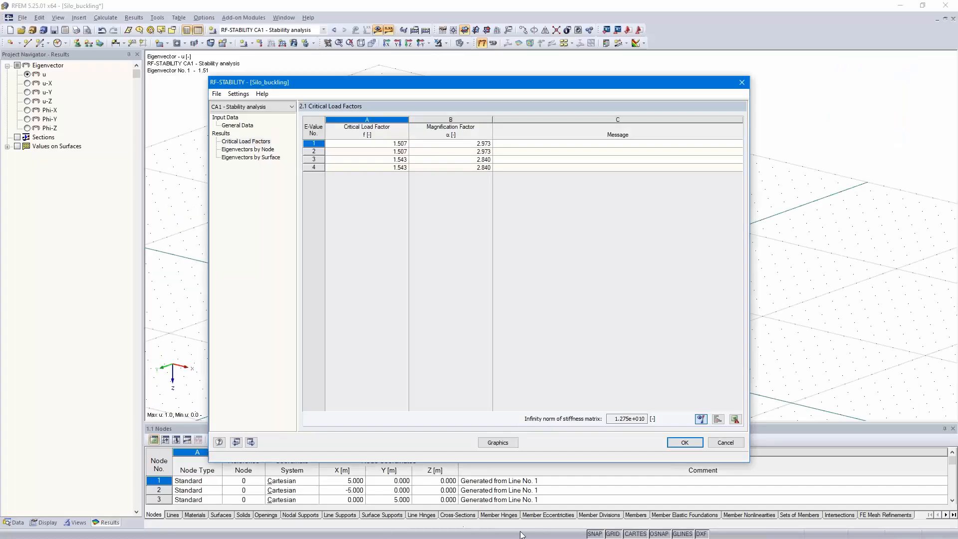
{"action": "left_click", "coordinate": [684, 442]}
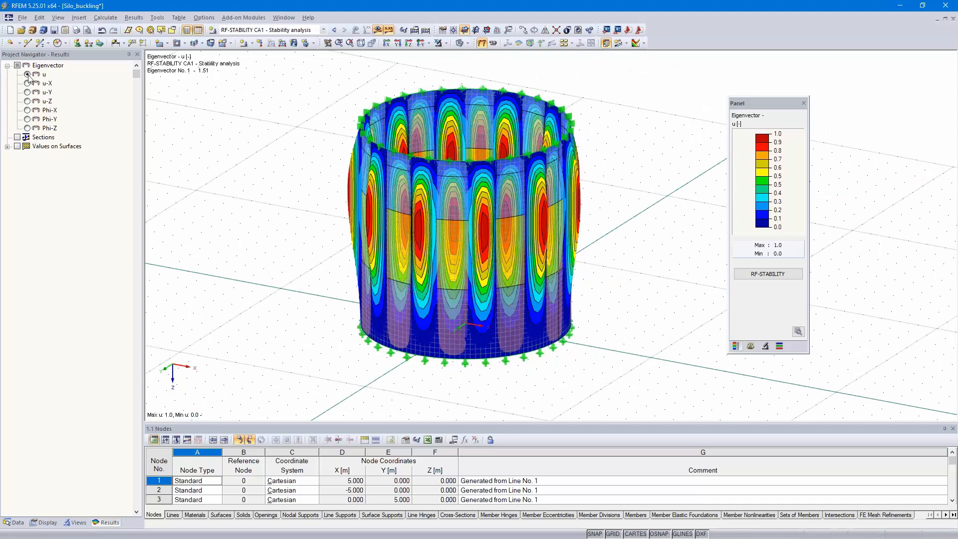
{"action": "left_click", "coordinate": [54, 31]}
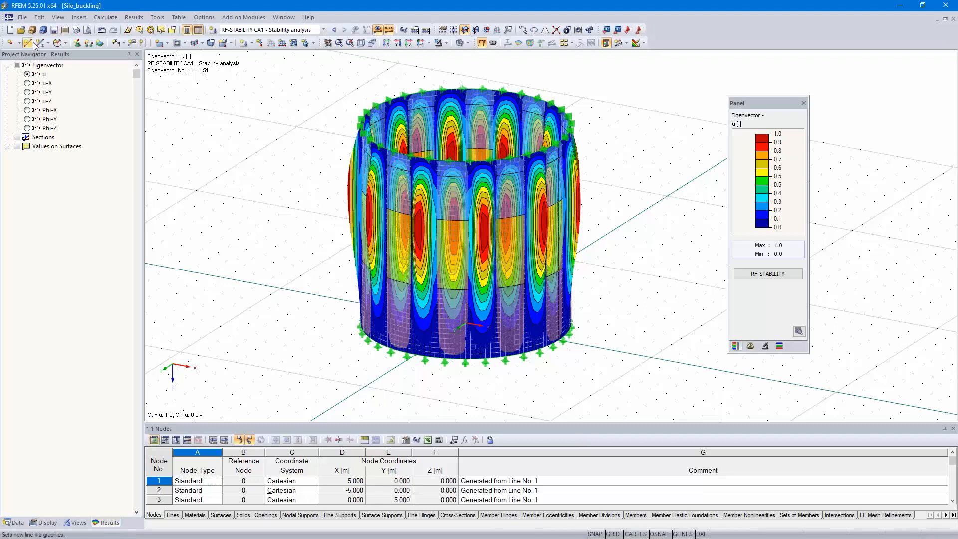
- Save the model under the new name Silo_buckling_plastic.rf5, leaving the results out of the saved data
{"action": "left_click", "coordinate": [22, 18]}
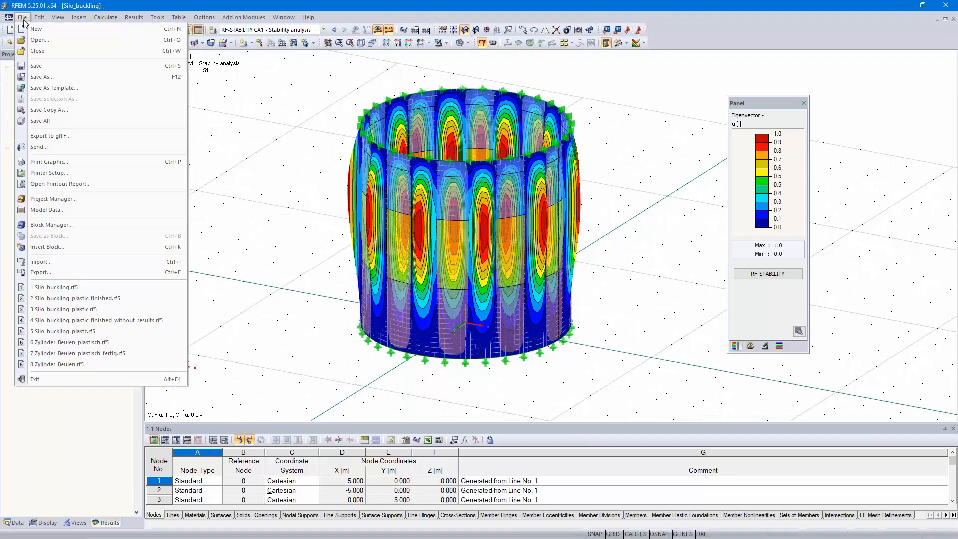
{"action": "left_click", "coordinate": [49, 77]}
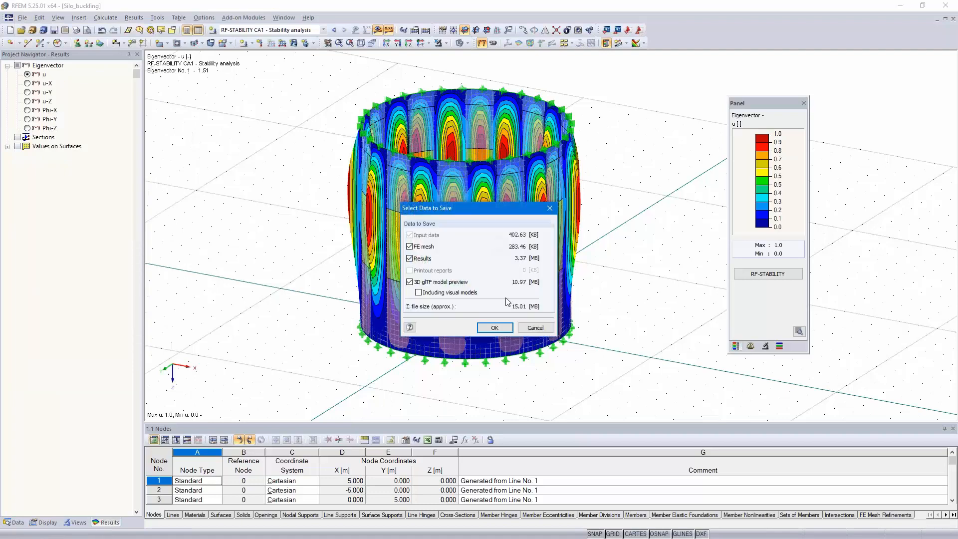
{"action": "left_click", "coordinate": [409, 259]}
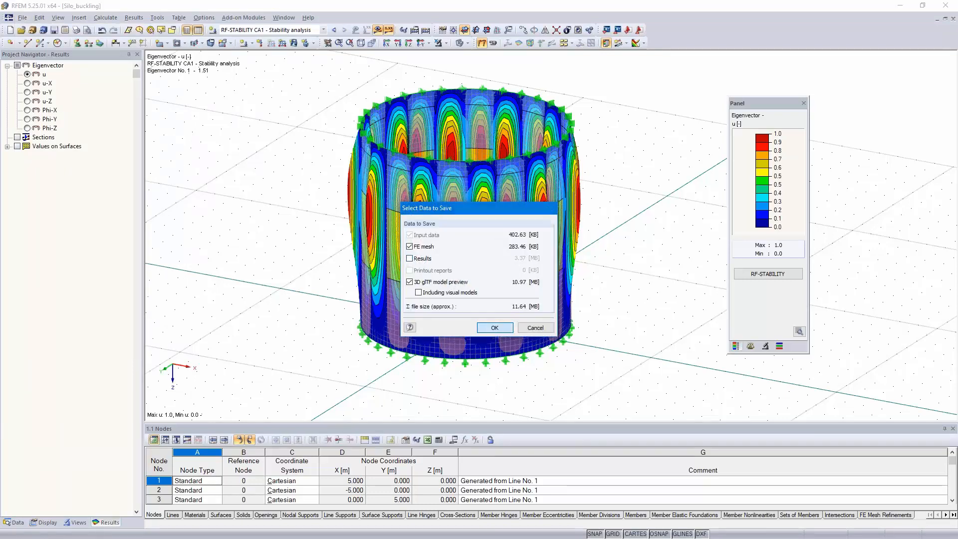
{"action": "left_click", "coordinate": [495, 328]}
{"action": "left_click", "coordinate": [399, 398]}
{"action": "type", "text": "_buckling_plastic.rf5"}
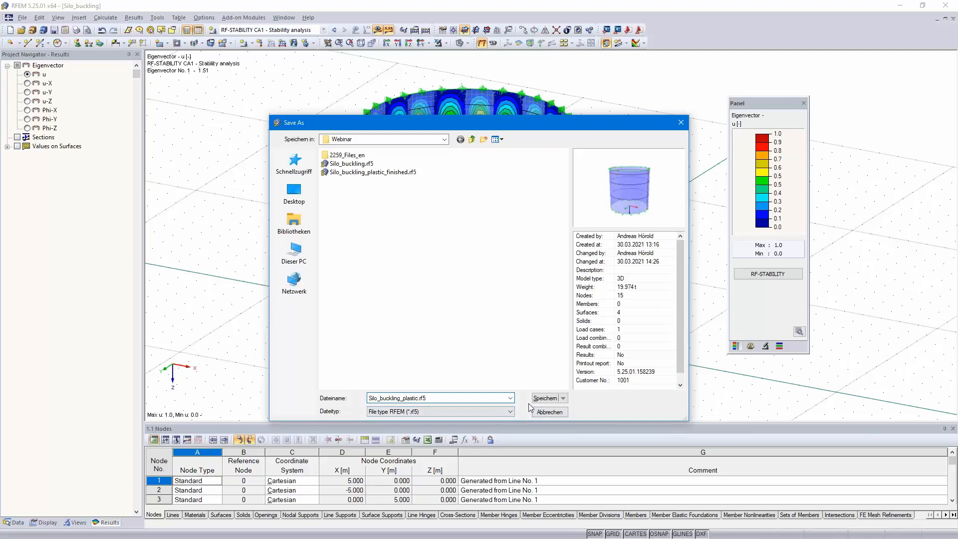
{"action": "left_click", "coordinate": [543, 398]}
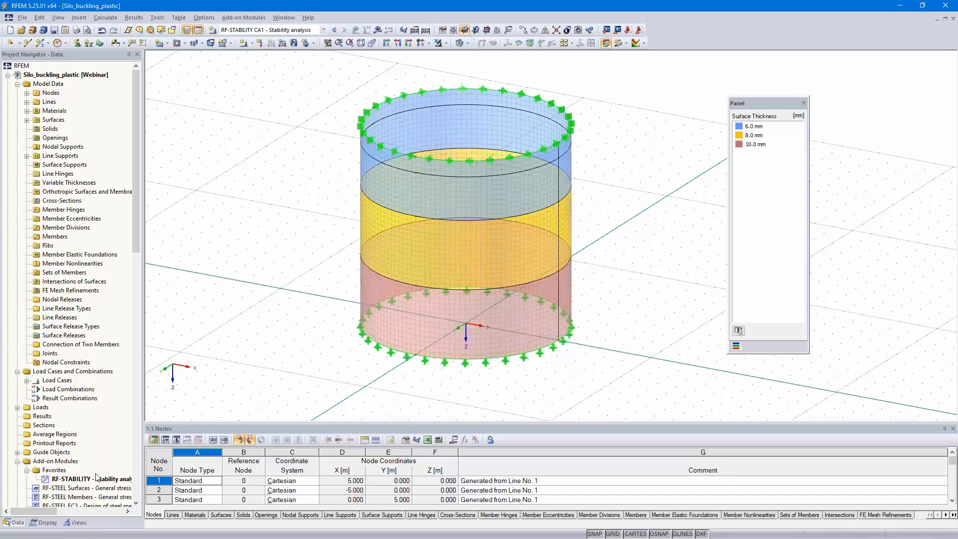
- Delete all RF-STABILITY add-on module data from the Silo_buckling_plastic model
{"action": "right_click", "coordinate": [80, 479]}
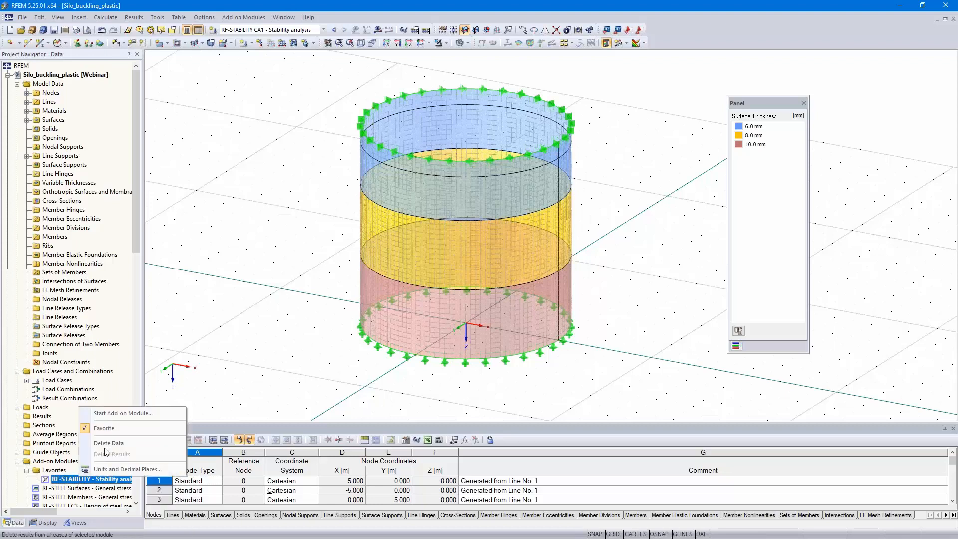
{"action": "left_click", "coordinate": [110, 443]}
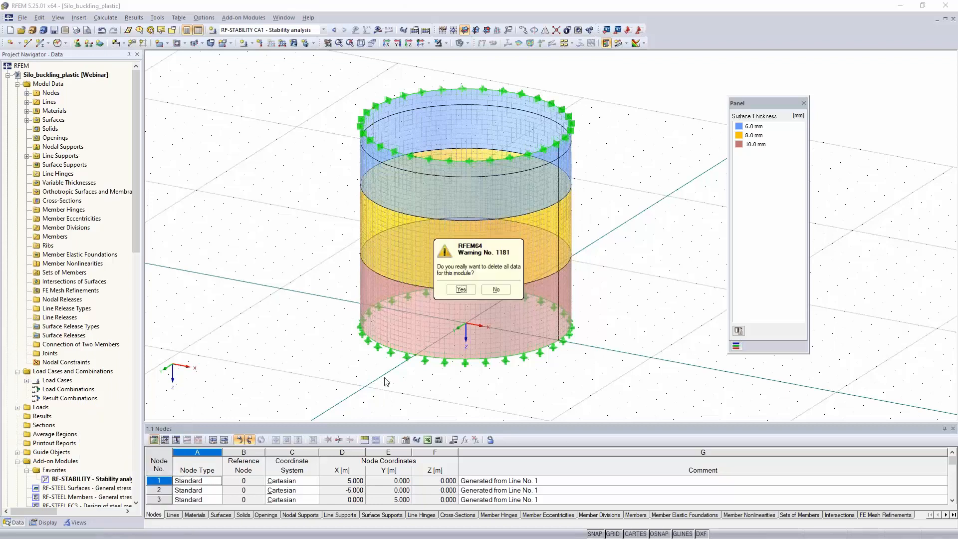
{"action": "left_click", "coordinate": [460, 289]}
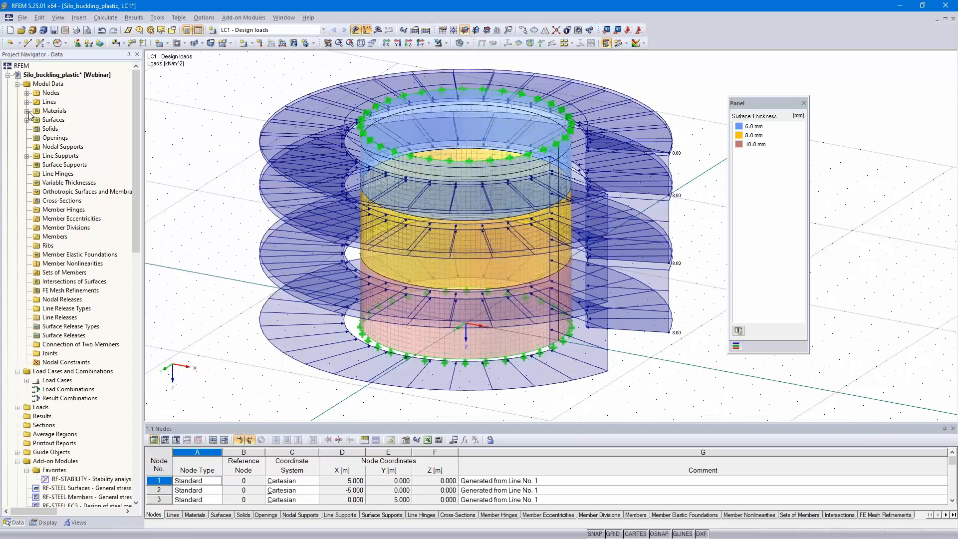
- Change the Steel S 235 material model to Isotropic Plastic 2D/3D with the Basic definition, 23.50 kN/cm² yield strength and von Mises hypothesis
{"action": "left_click", "coordinate": [27, 111]}
{"action": "left_click", "coordinate": [74, 119]}
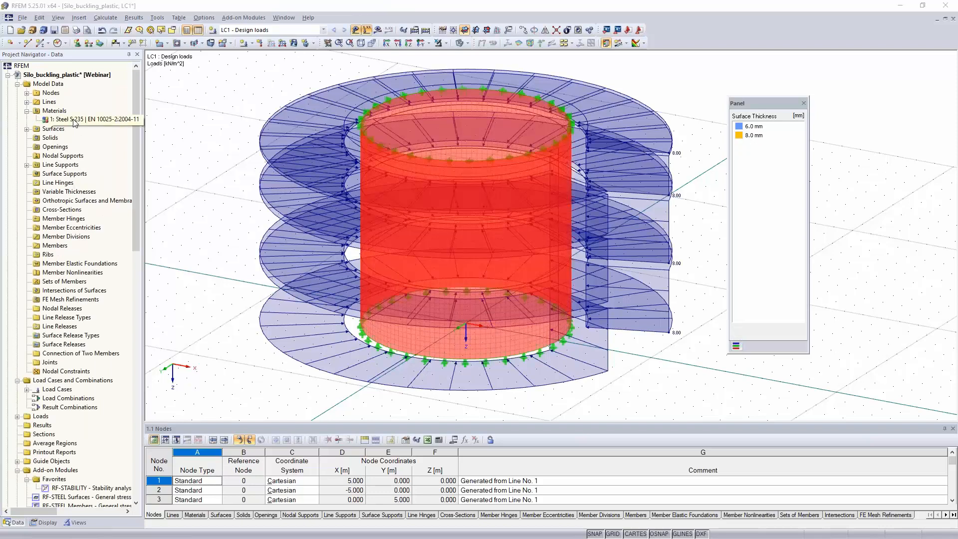
{"action": "double_click", "coordinate": [74, 120]}
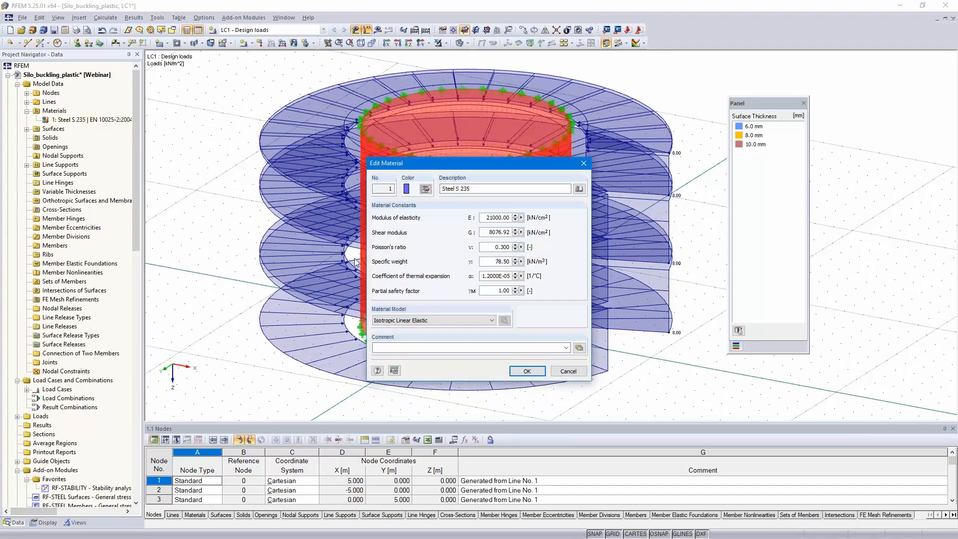
{"action": "left_click", "coordinate": [450, 320]}
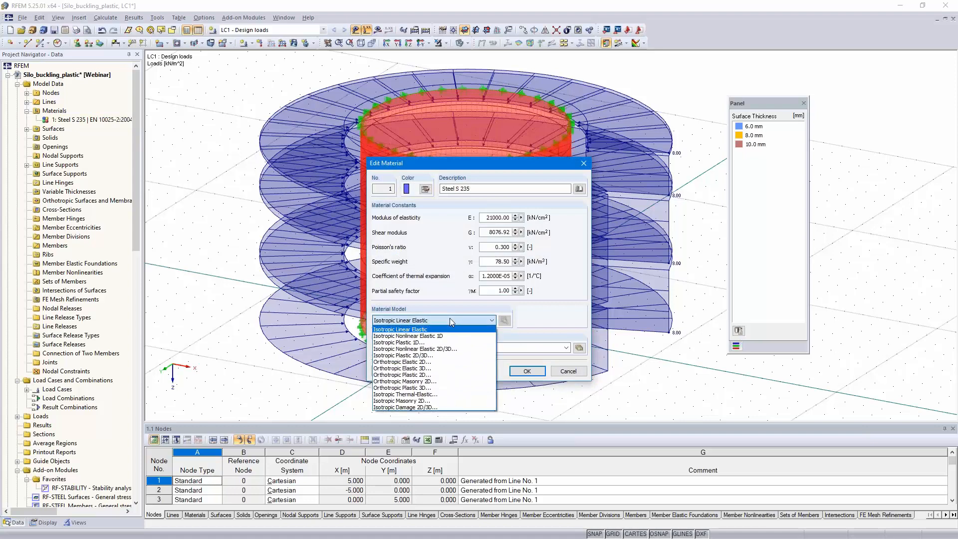
{"action": "left_click", "coordinate": [447, 357]}
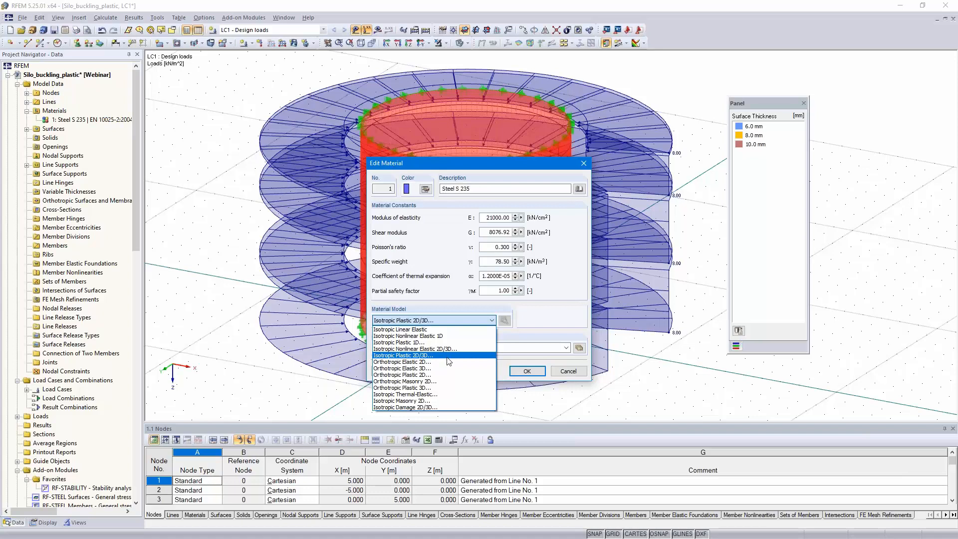
{"action": "left_click", "coordinate": [447, 356]}
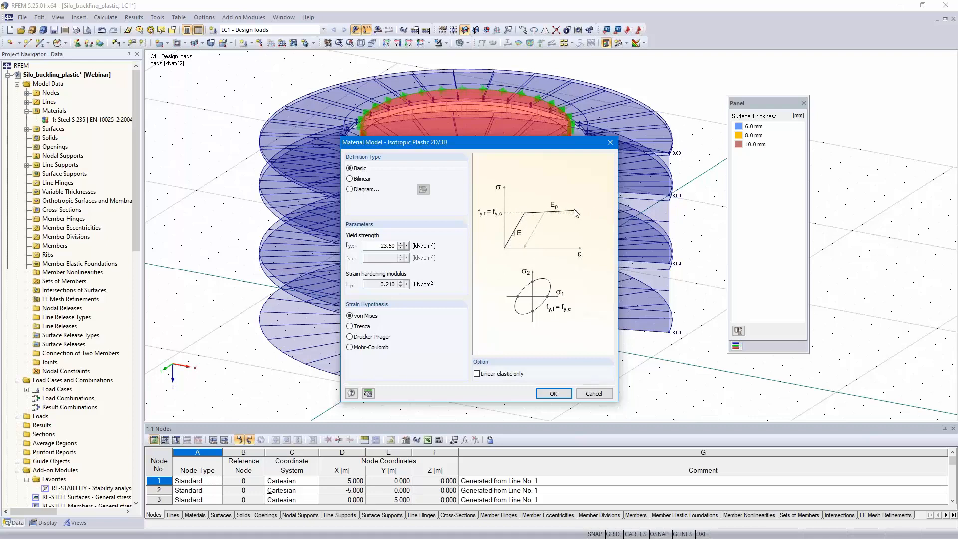
{"action": "left_click", "coordinate": [552, 394]}
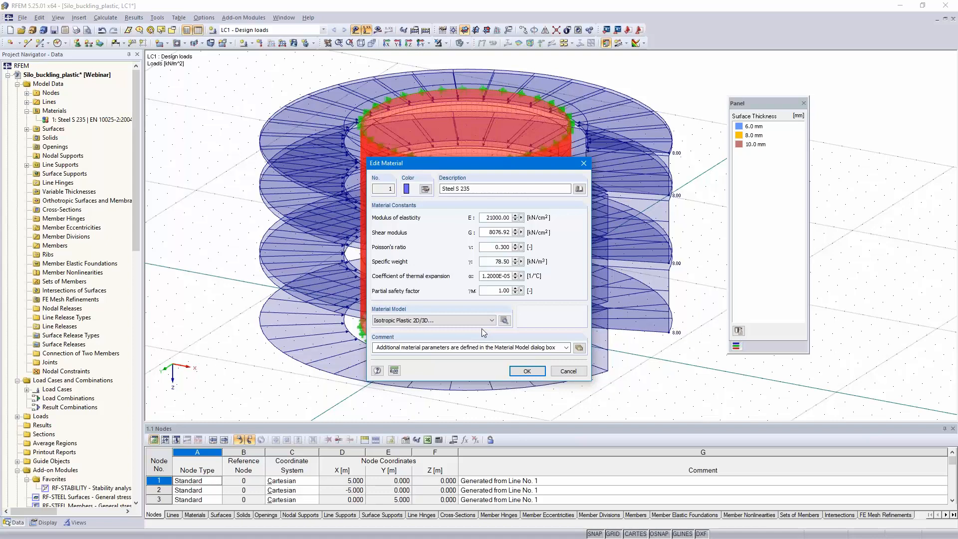
{"action": "left_click", "coordinate": [527, 371]}
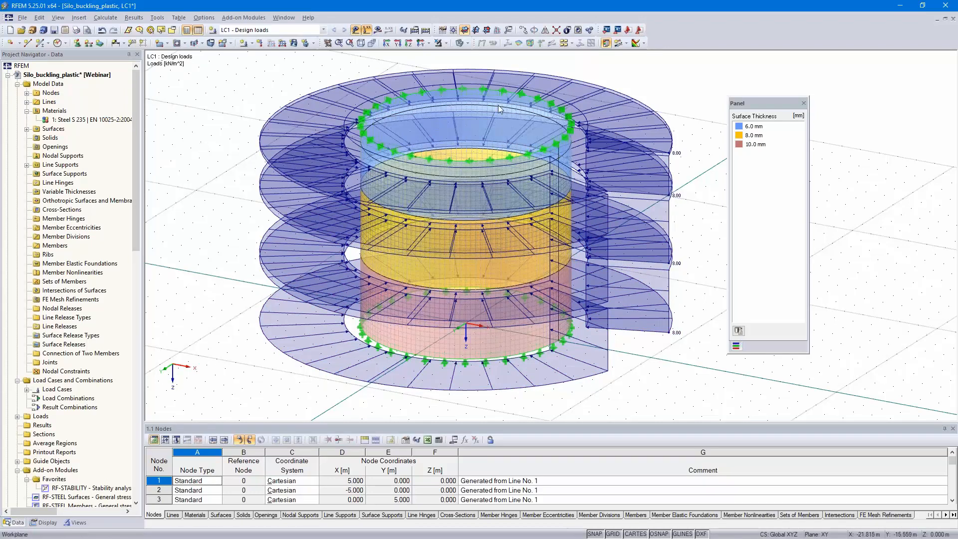
- Activate incrementally increasing loading for LC1 with initial load factor 1.000, load factor increment 0.100 and last-increment refinement 10
{"action": "left_click", "coordinate": [414, 32]}
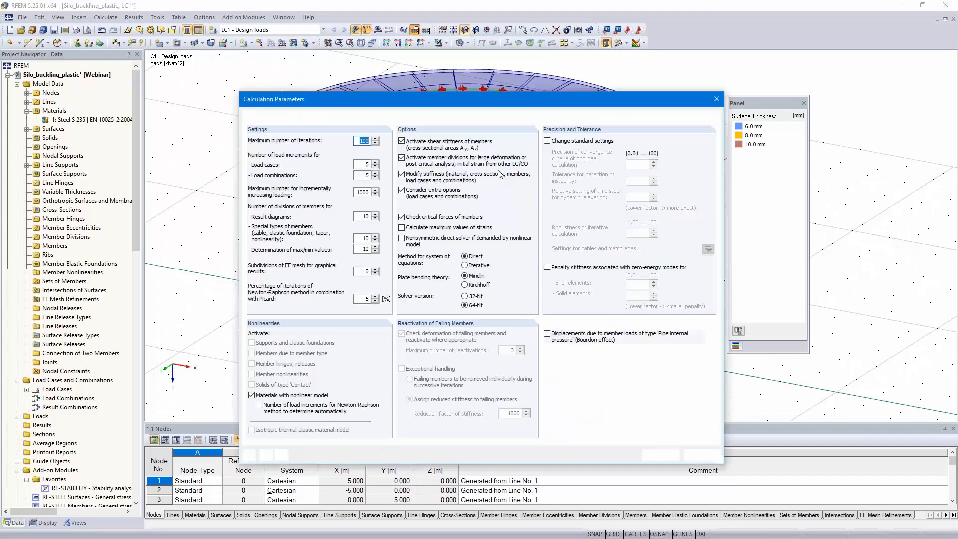
{"action": "left_click", "coordinate": [260, 116]}
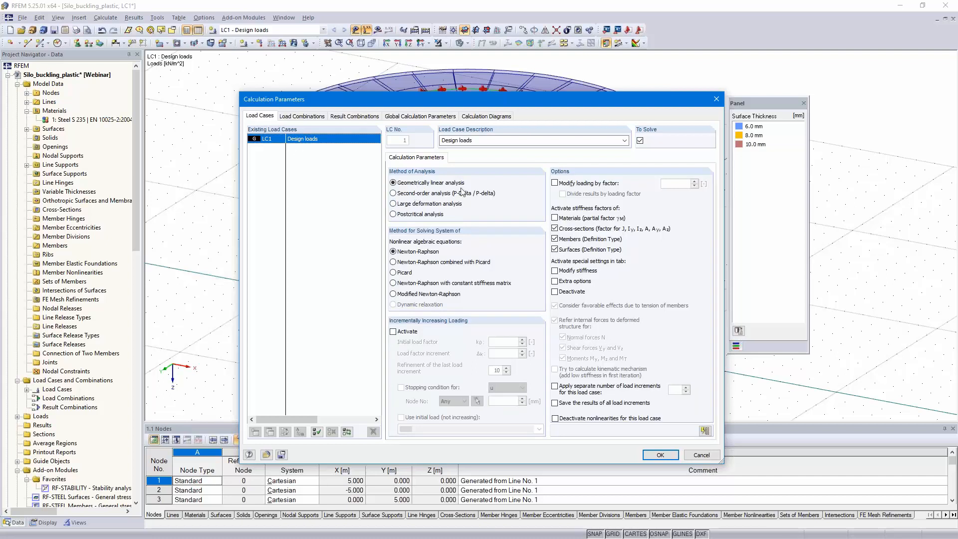
{"action": "left_click", "coordinate": [393, 332]}
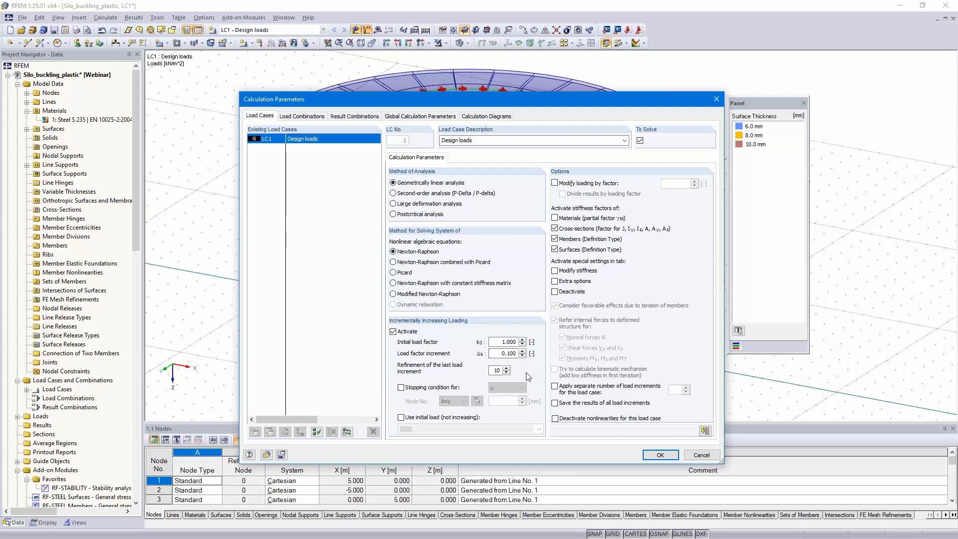
{"action": "left_click", "coordinate": [400, 387]}
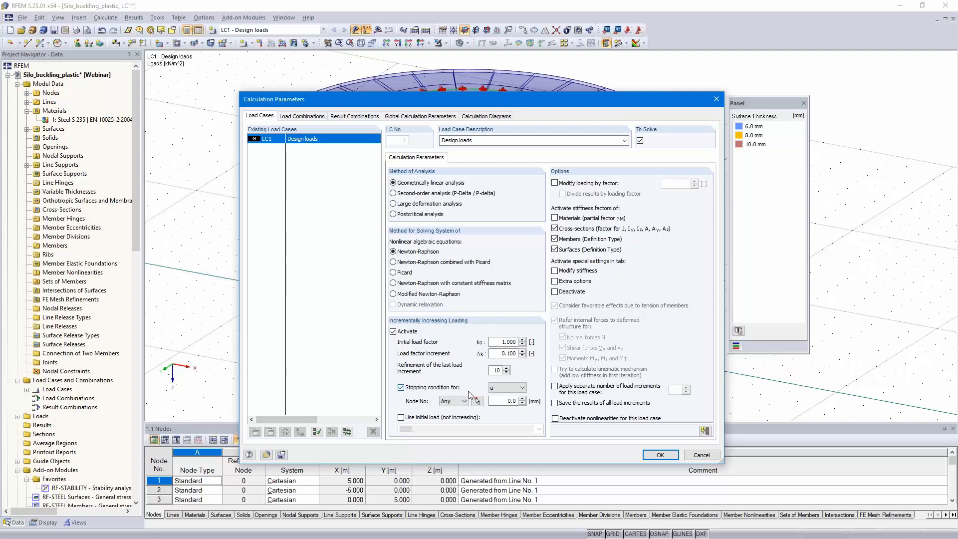
{"action": "left_click", "coordinate": [497, 401]}
{"action": "left_click", "coordinate": [407, 391]}
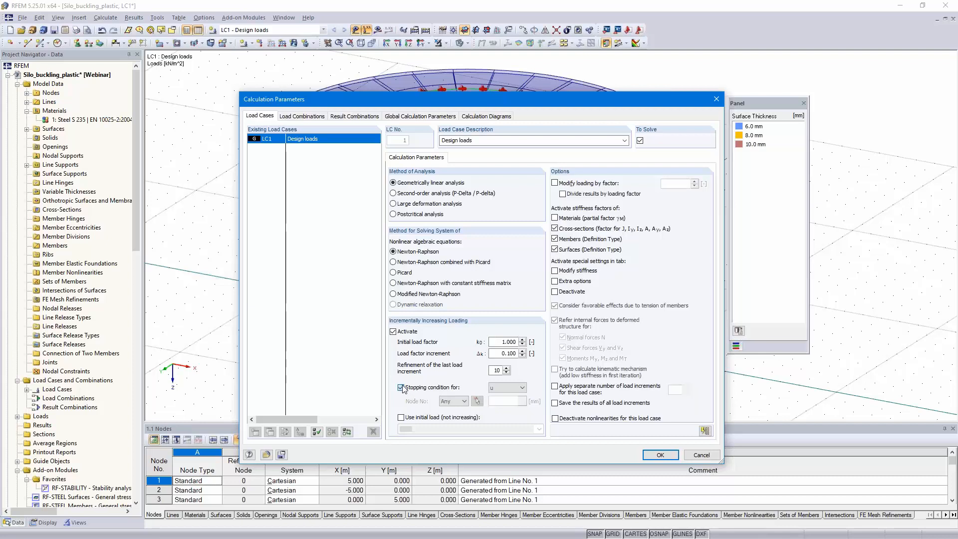
- Enable saving the results of all load increments for LC1 and apply the calculation parameters
{"action": "left_click", "coordinate": [555, 403]}
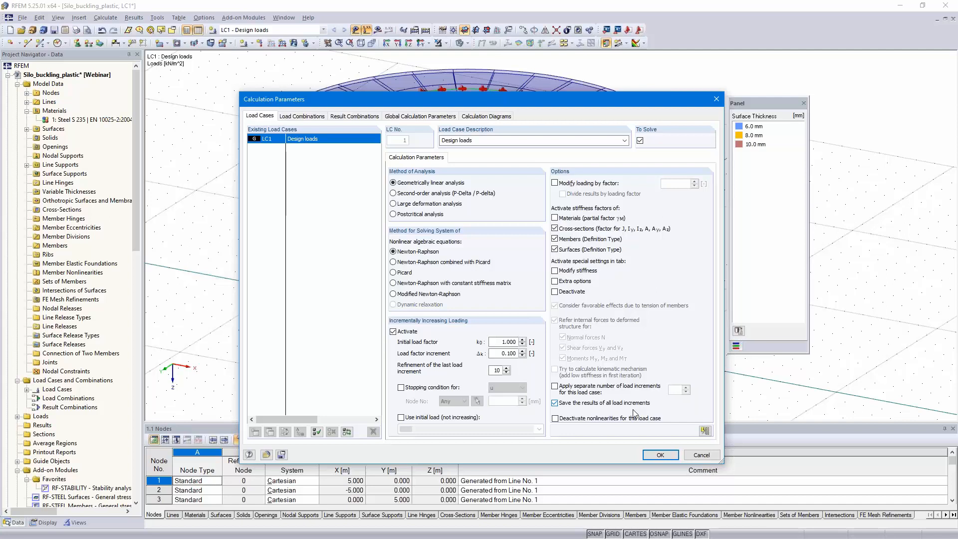
{"action": "left_click", "coordinate": [660, 456]}
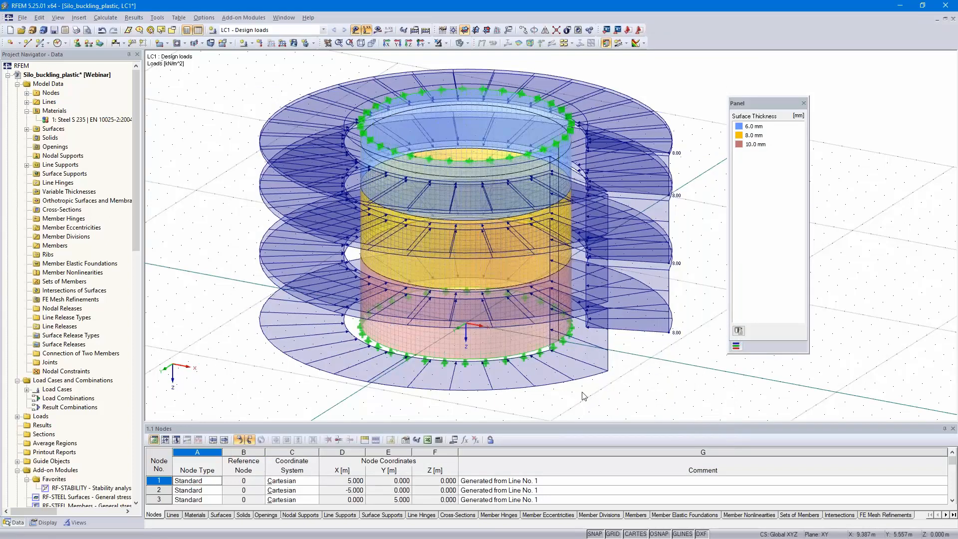
- Switch to the Silo_buckling_plastic_finished model and check the critical load factor for LC1 in the results summary
{"action": "left_click", "coordinate": [8, 75]}
{"action": "double_click", "coordinate": [56, 84]}
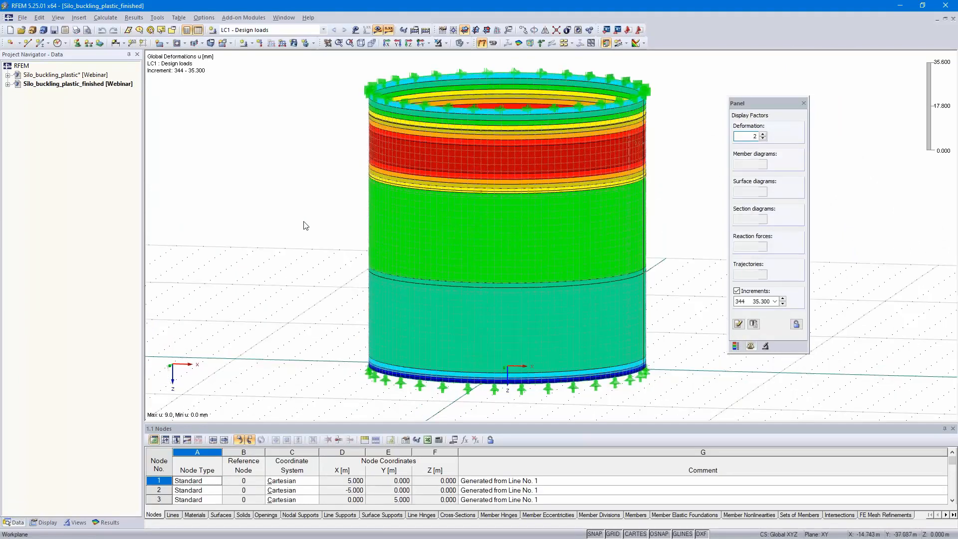
{"action": "middle_click_drag", "start_coordinate": [303, 223], "coordinate": [307, 254], "text": "ctrl"}
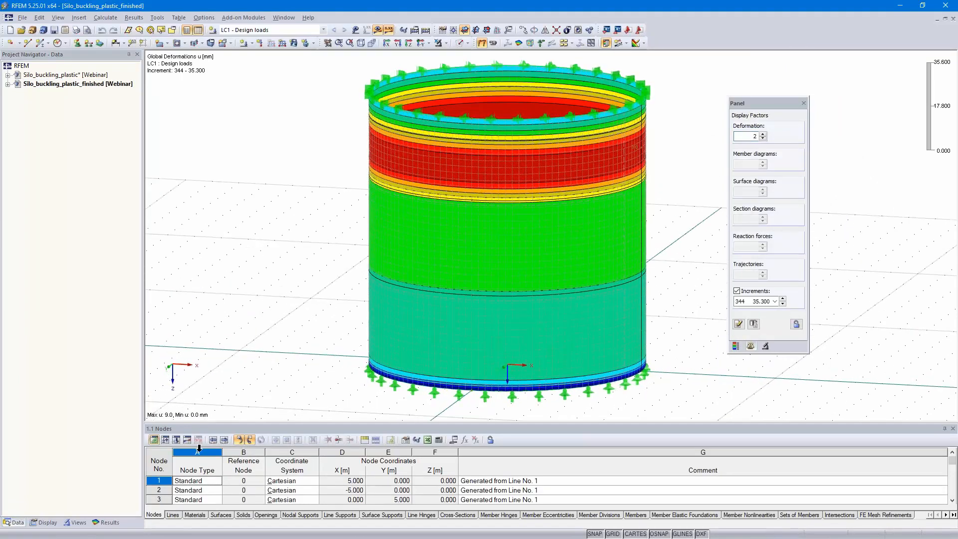
{"action": "left_click_drag", "start_coordinate": [228, 421], "coordinate": [257, 312]}
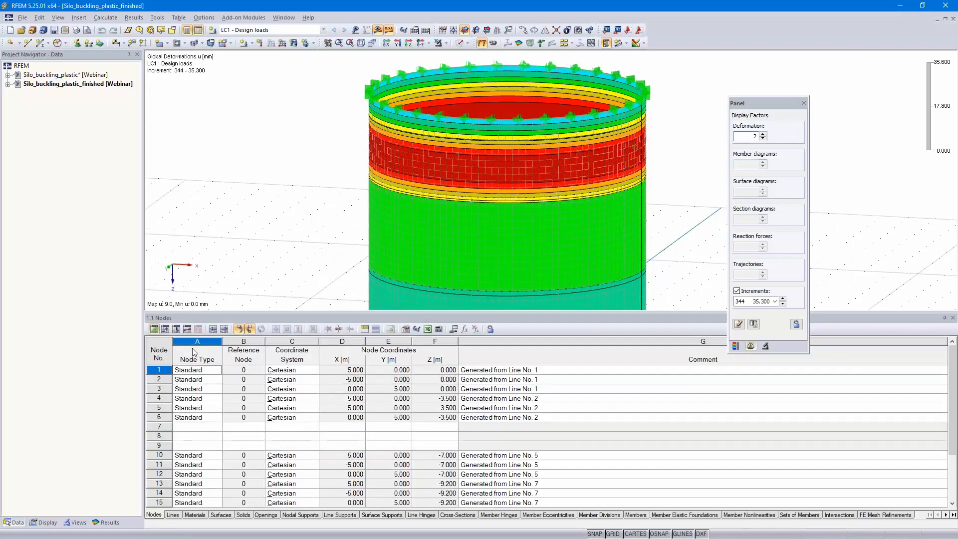
{"action": "left_click", "coordinate": [188, 329]}
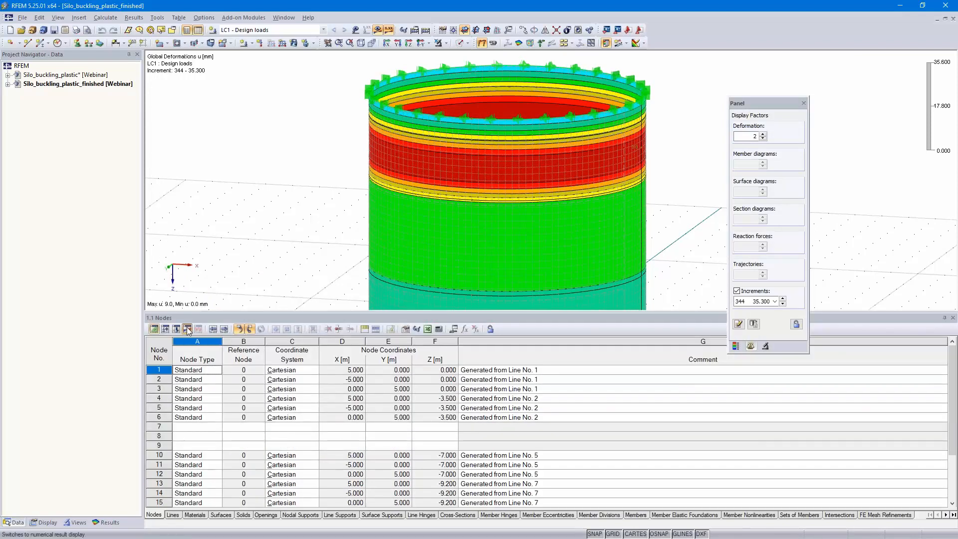
{"action": "scroll", "coordinate": [382, 405], "scroll_direction": "down", "scroll_amount": 10}
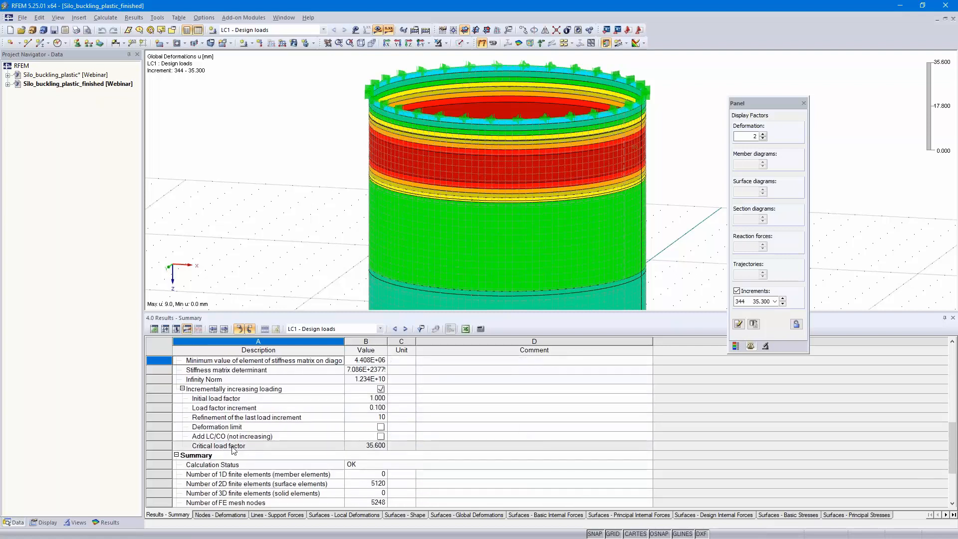
{"action": "left_click", "coordinate": [367, 445]}
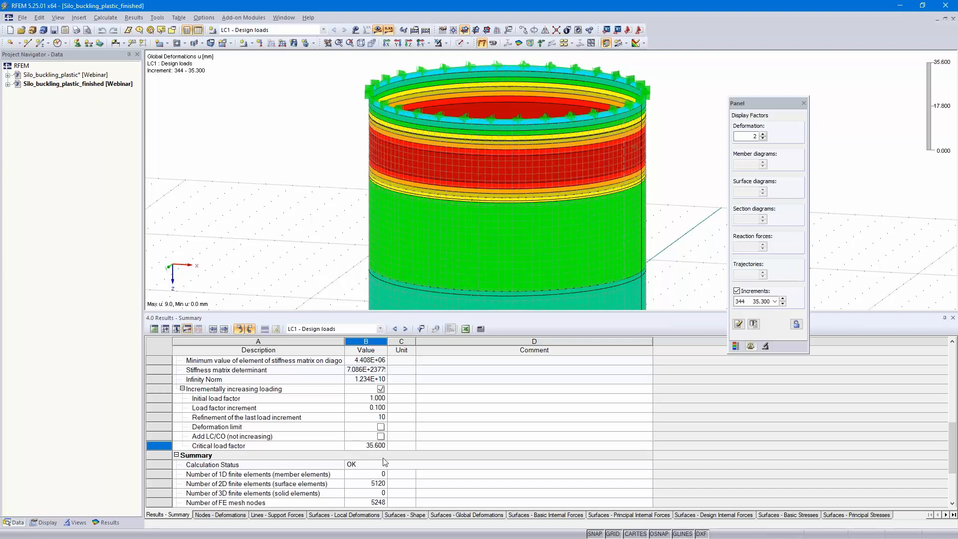
{"action": "left_click_drag", "start_coordinate": [488, 311], "coordinate": [475, 418]}
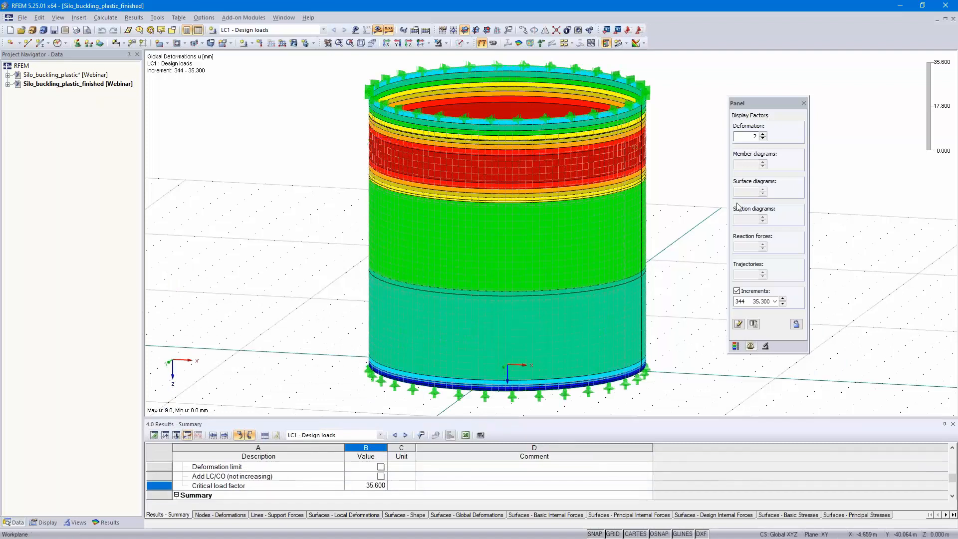
- Step the displayed global deformations through the last load increments, from 344 (35.300) up to 347 (35.600), and examine the top course
{"action": "left_click", "coordinate": [775, 301]}
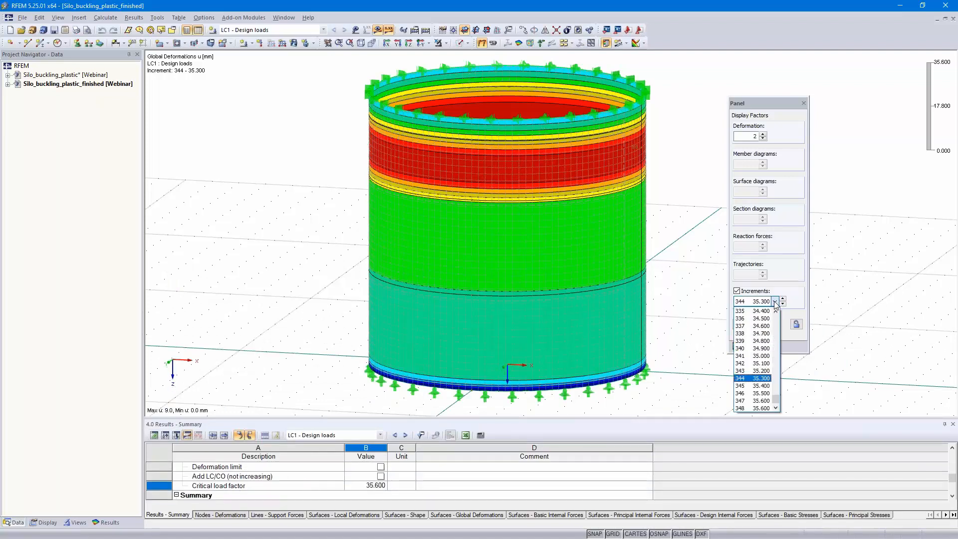
{"action": "left_click", "coordinate": [760, 379]}
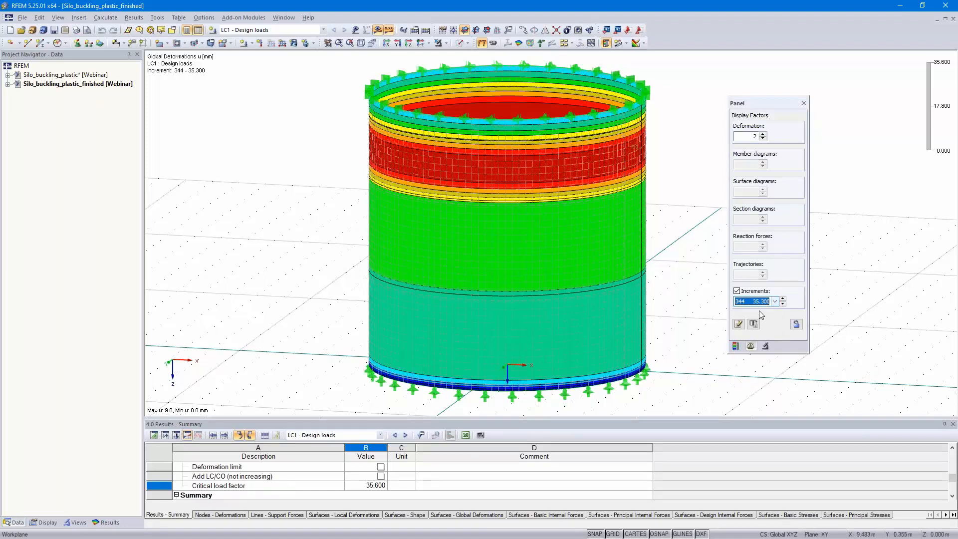
{"action": "left_click", "coordinate": [783, 299]}
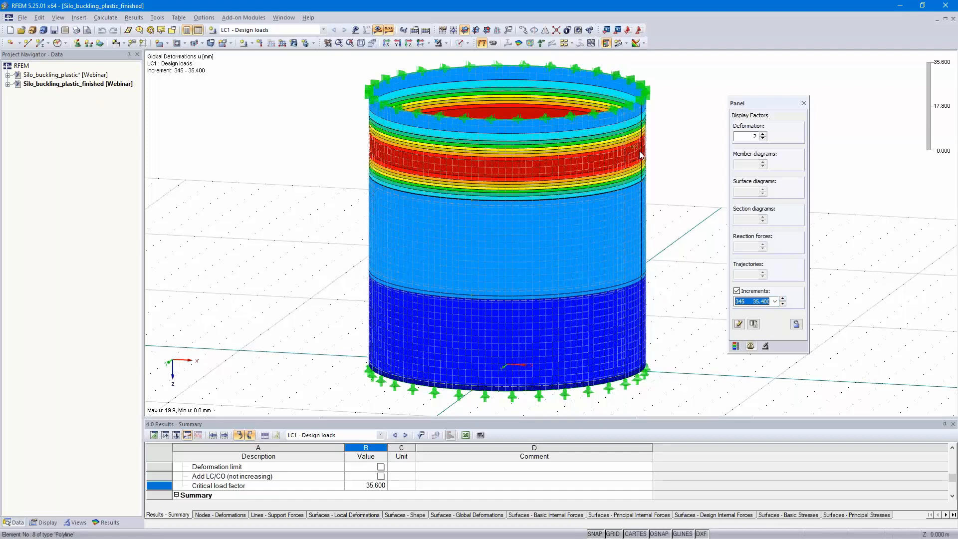
{"action": "left_click", "coordinate": [783, 299]}
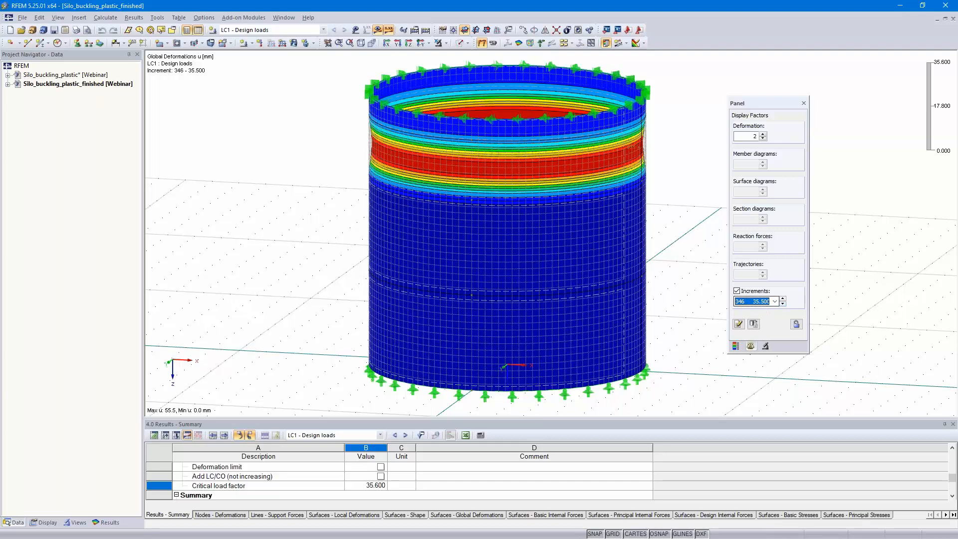
{"action": "middle_click_drag", "start_coordinate": [675, 250], "coordinate": [649, 178], "text": "ctrl"}
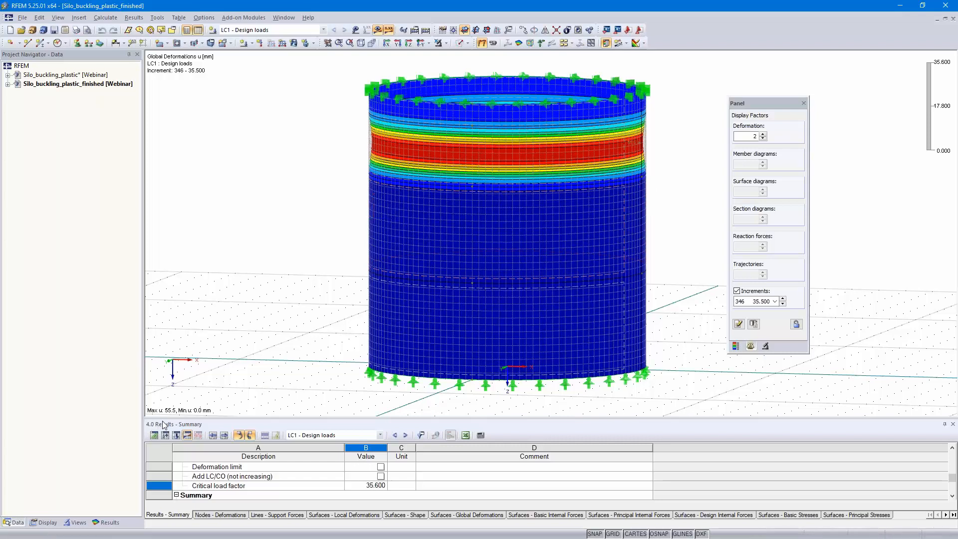
{"action": "left_click", "coordinate": [782, 299]}
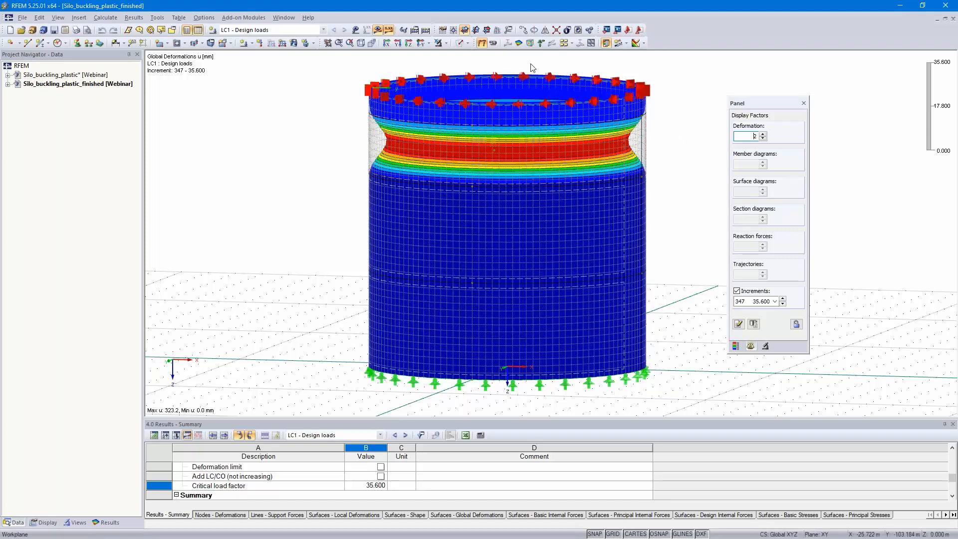
- Review the LC1 calculation diagram of maximum deformation u against increment/iteration in the calculation parameters
{"action": "left_click", "coordinate": [414, 30]}
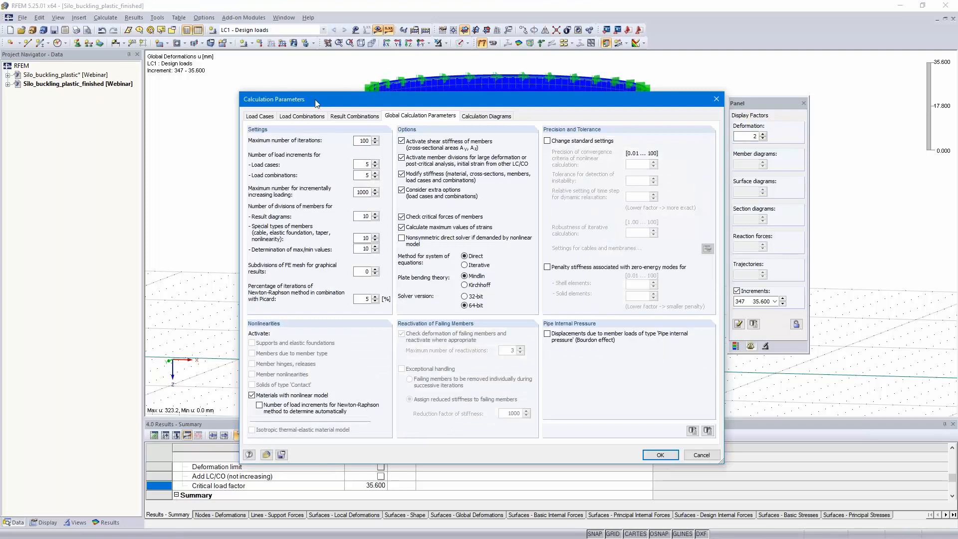
{"action": "left_click", "coordinate": [486, 116]}
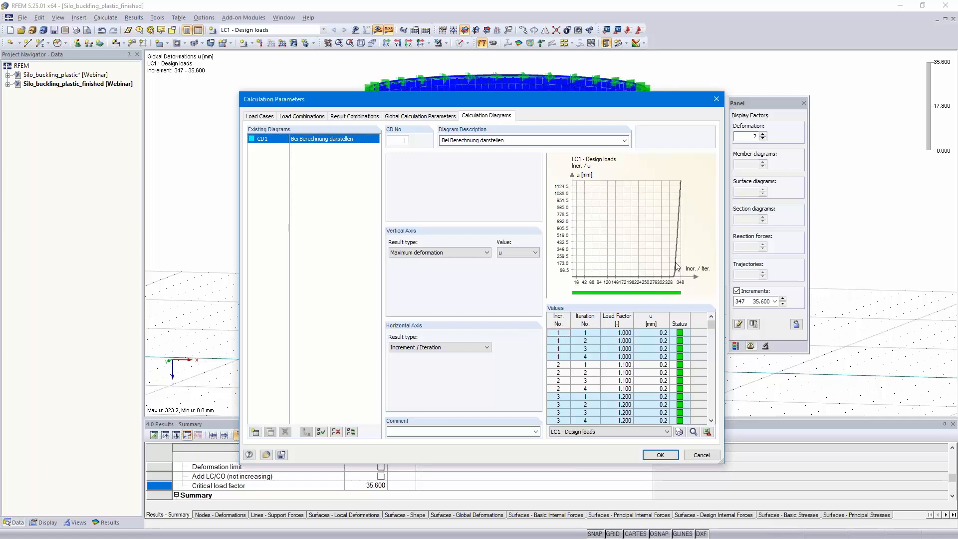
{"action": "left_click", "coordinate": [660, 455]}
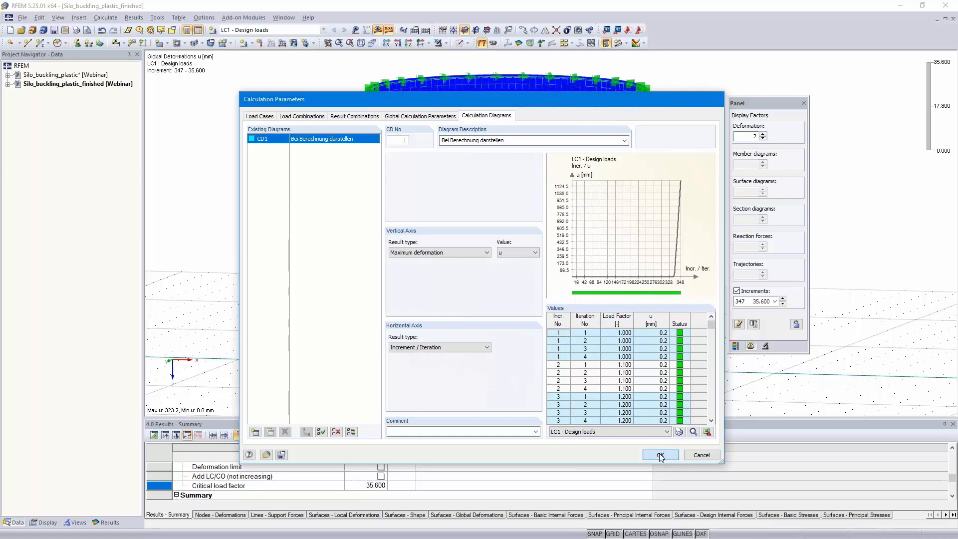